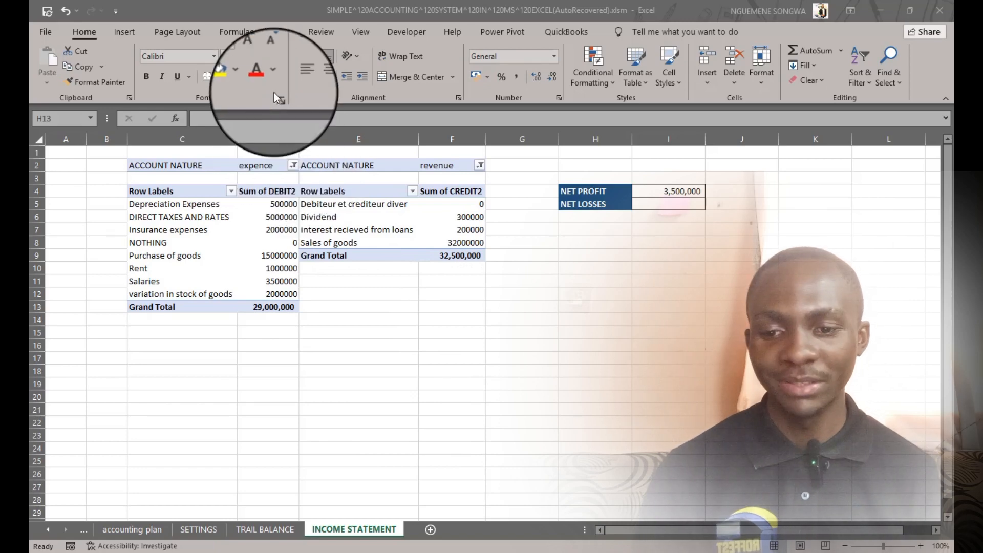
Step: Filter the first pivot table's ACCOUNT NATURE to revenue in place of expence
{"action": "left_click", "coordinate": [291, 166]}
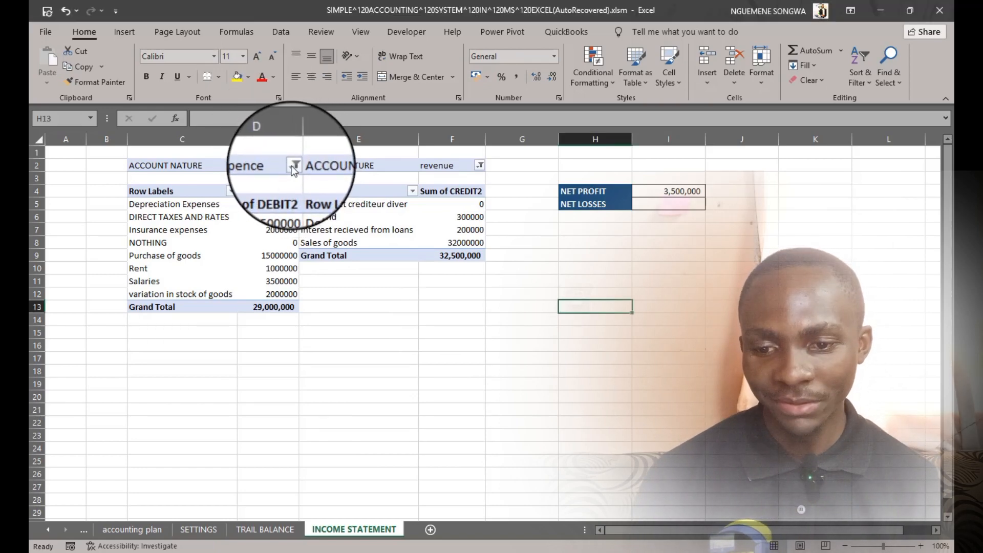
{"action": "left_click", "coordinate": [293, 165]}
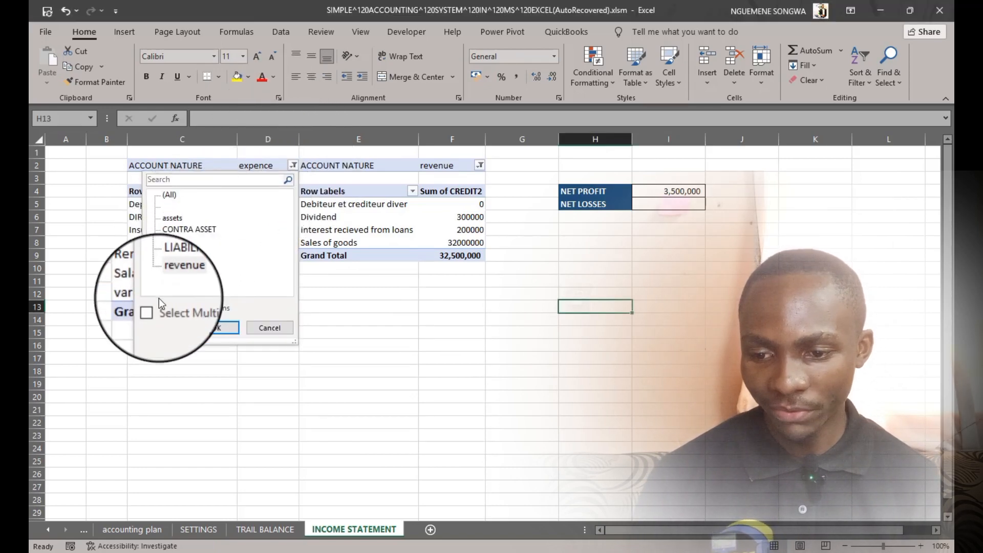
{"action": "left_click", "coordinate": [168, 278]}
{"action": "left_click", "coordinate": [222, 328]}
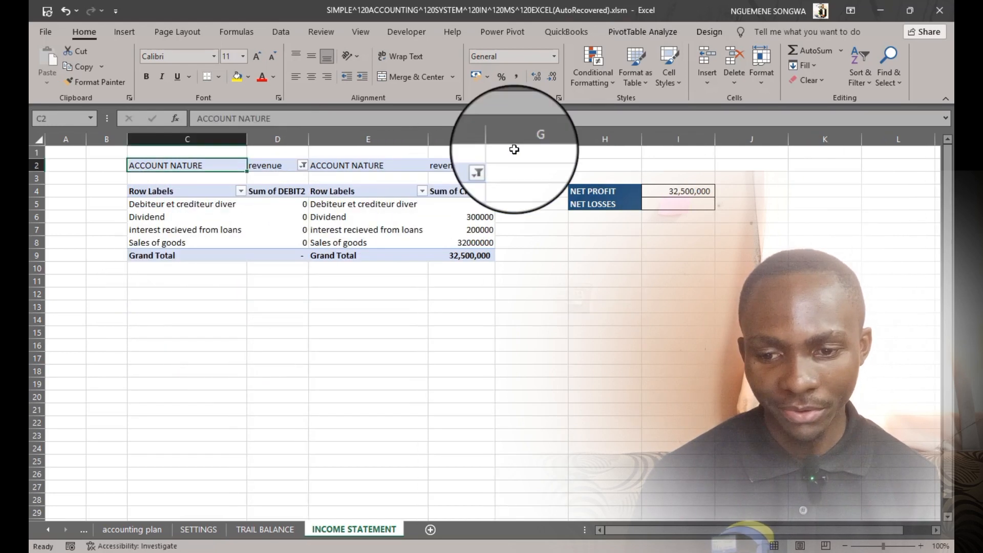
Step: Filter the second pivot table's ACCOUNT NATURE to expence only, enabling multiple item selection and excluding revenue
{"action": "left_click", "coordinate": [489, 164]}
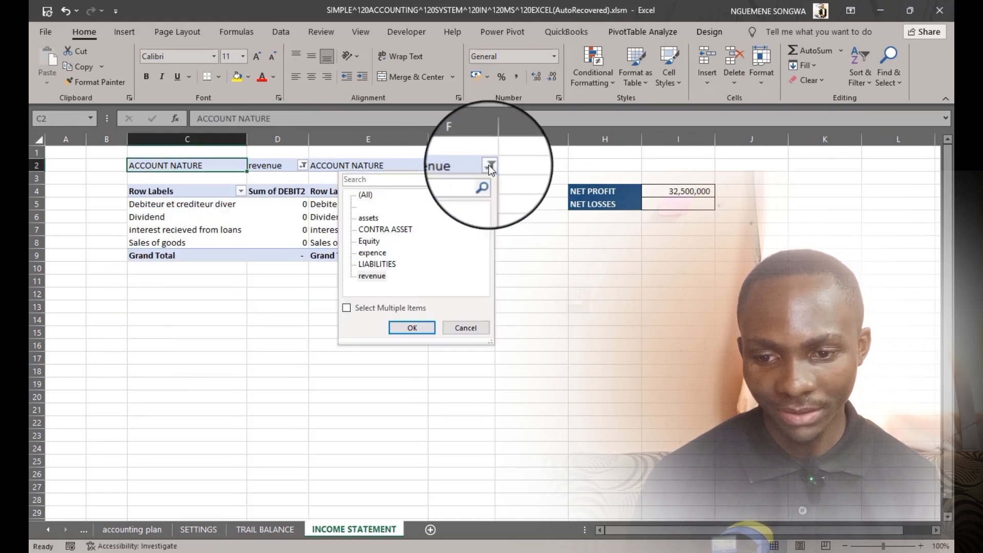
{"action": "left_click", "coordinate": [346, 308]}
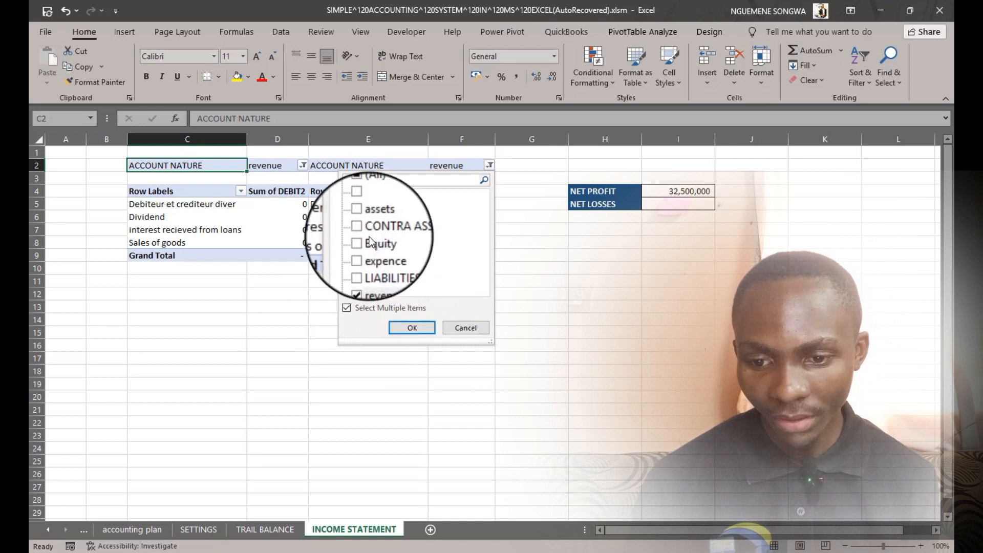
{"action": "left_click", "coordinate": [366, 258]}
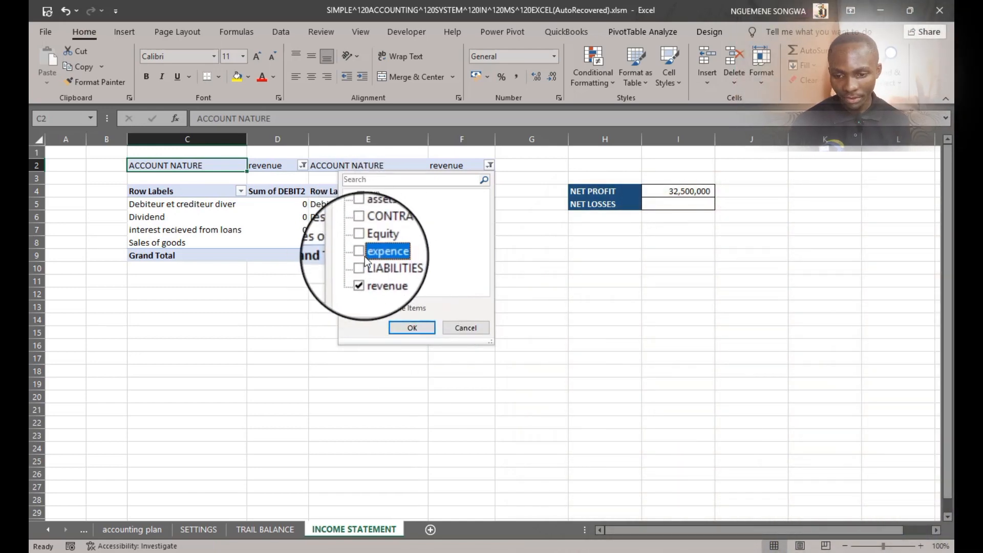
{"action": "left_click", "coordinate": [361, 252]}
{"action": "left_click", "coordinate": [364, 276]}
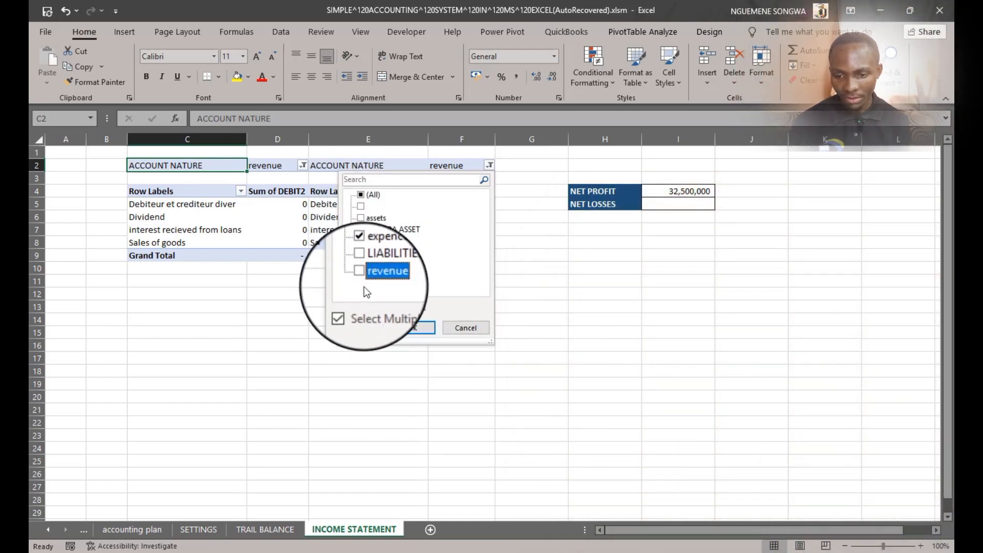
{"action": "left_click", "coordinate": [412, 329]}
{"action": "double_click", "coordinate": [292, 217]}
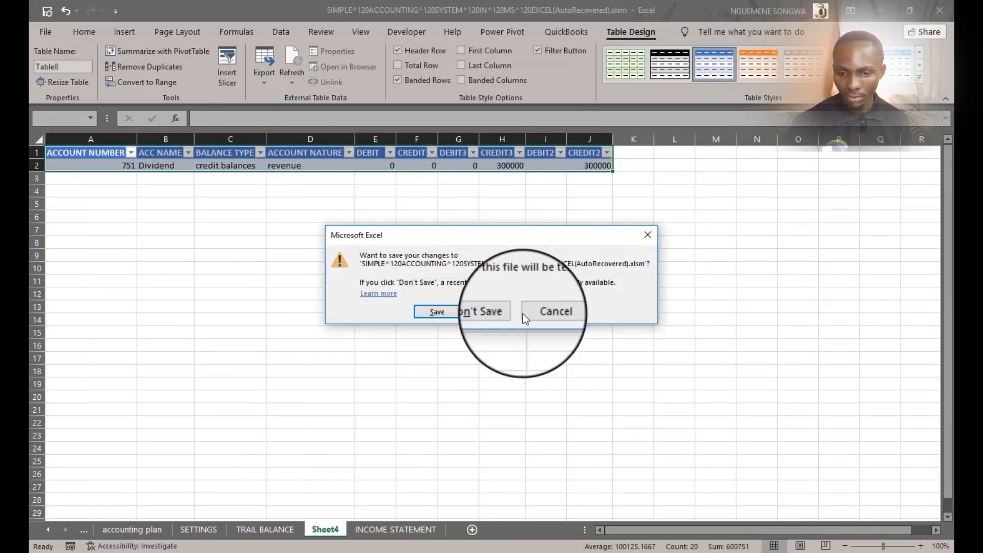
{"action": "left_click", "coordinate": [650, 240]}
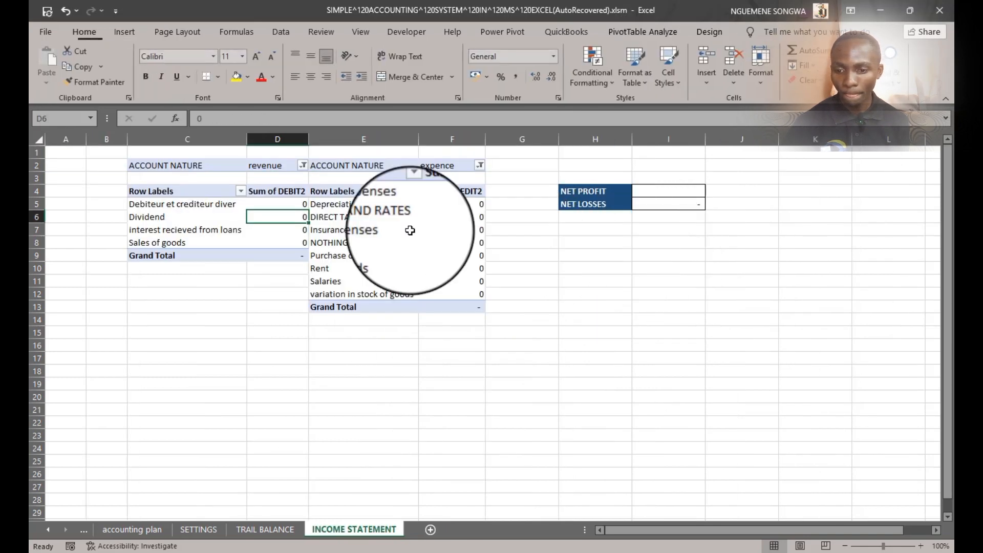
Step: Show the PivotTable field list and replace DEBIT2 with CREDIT2 in the values of the revenue pivot table
{"action": "left_click", "coordinate": [641, 32]}
{"action": "left_click", "coordinate": [865, 69]}
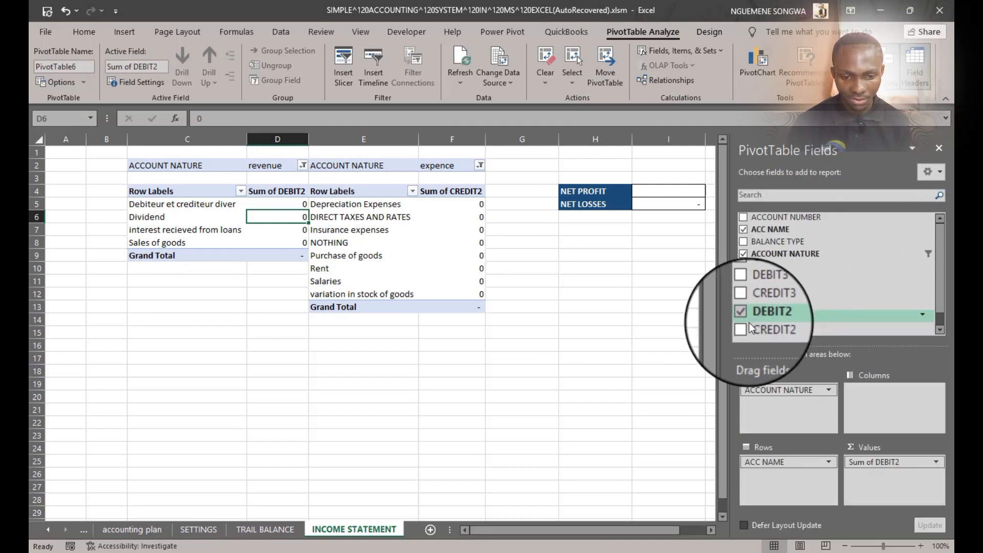
{"action": "left_click_drag", "start_coordinate": [749, 323], "coordinate": [895, 480]}
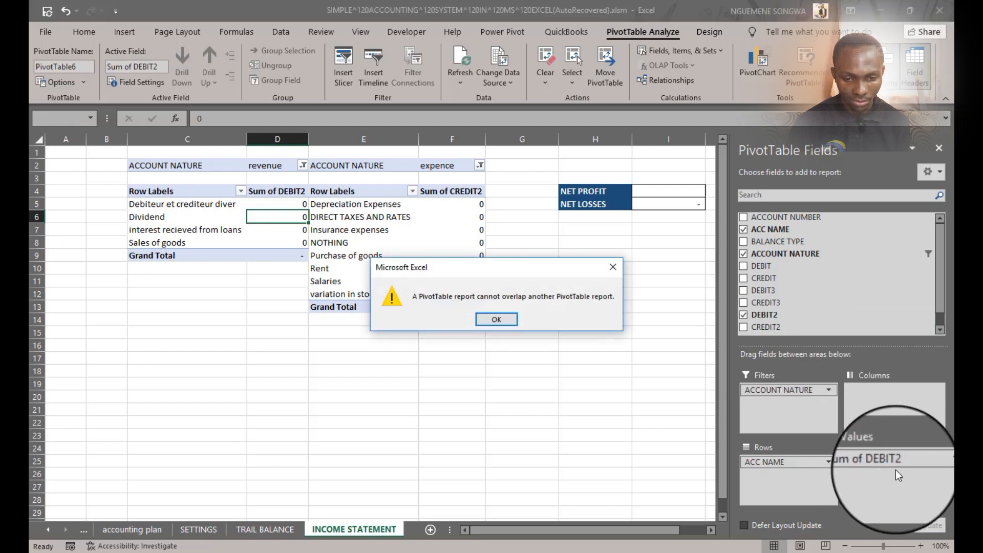
{"action": "left_click", "coordinate": [495, 323]}
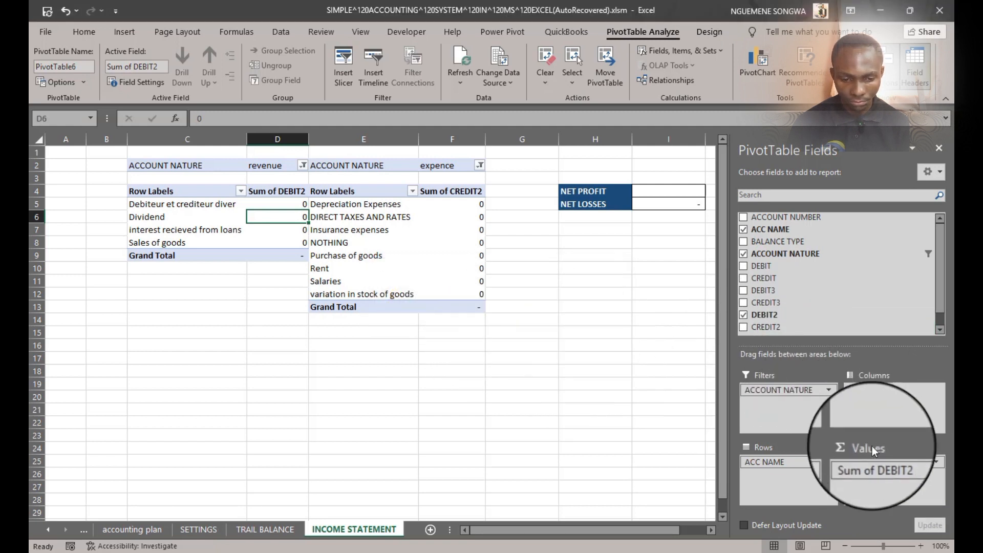
{"action": "scroll", "coordinate": [779, 285], "scroll_direction": "down", "scroll_amount": 1}
{"action": "left_click", "coordinate": [761, 306]}
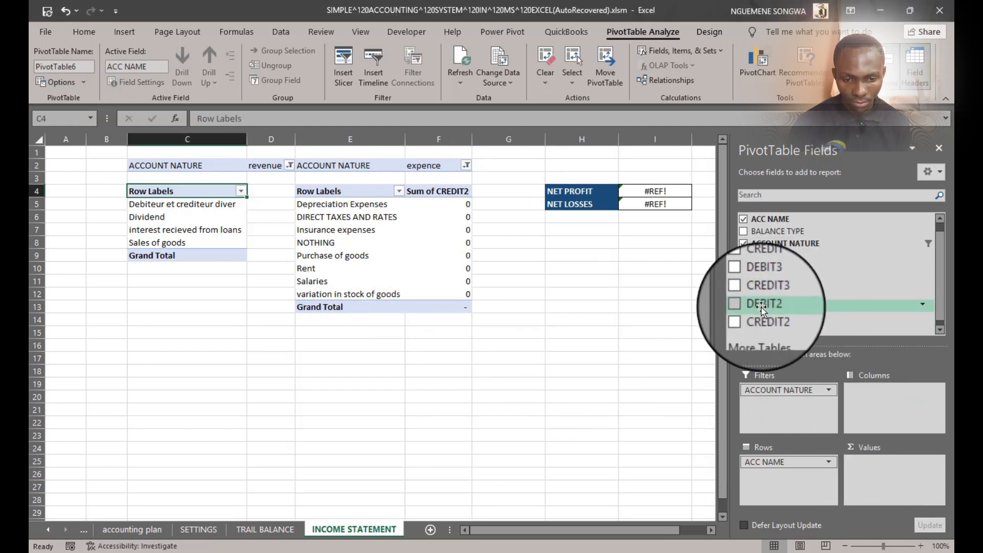
{"action": "left_click_drag", "start_coordinate": [748, 317], "coordinate": [886, 465]}
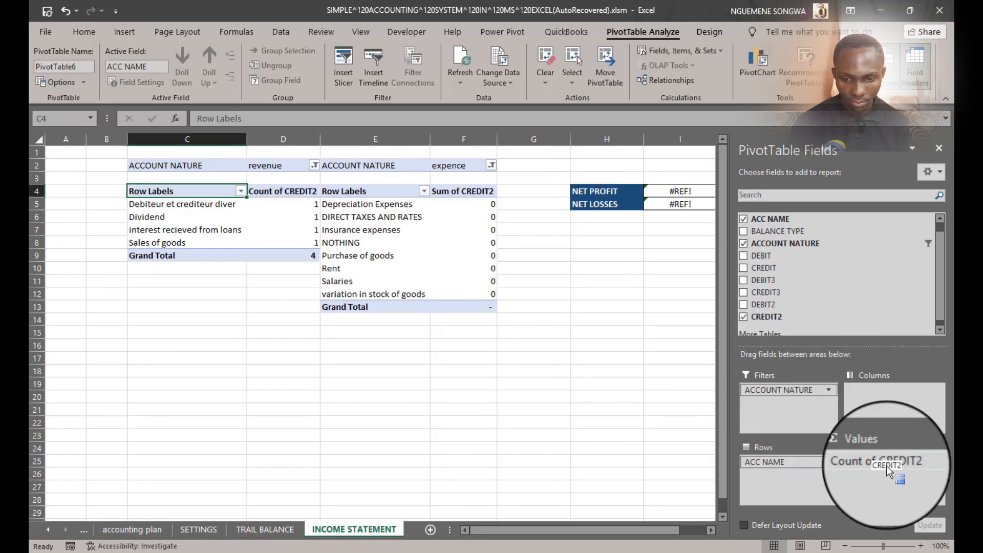
Step: Replace CREDIT2 with DEBIT2 in the values of the expence pivot table
{"action": "left_click", "coordinate": [438, 228]}
{"action": "scroll", "coordinate": [829, 307], "scroll_direction": "down", "scroll_amount": 1}
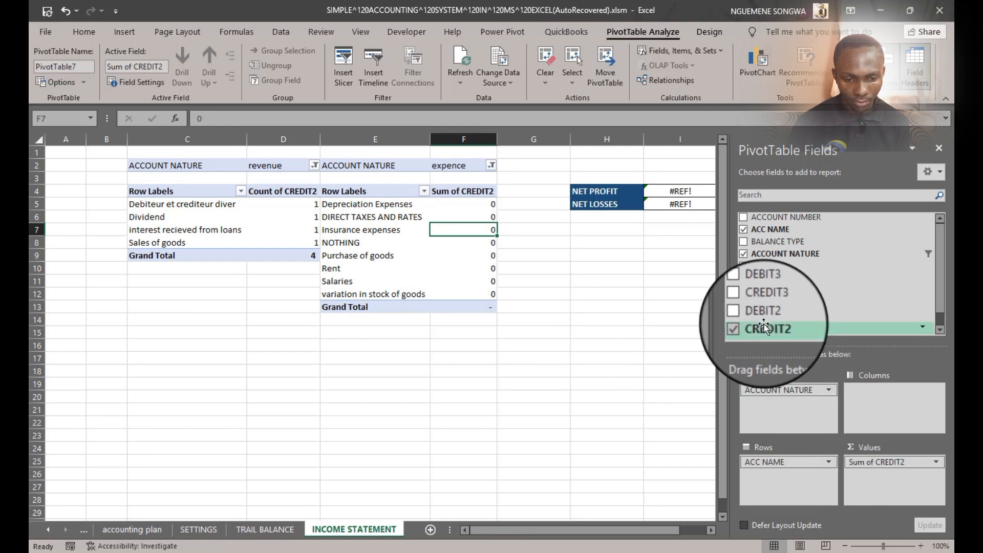
{"action": "left_click_drag", "start_coordinate": [880, 462], "coordinate": [837, 286]}
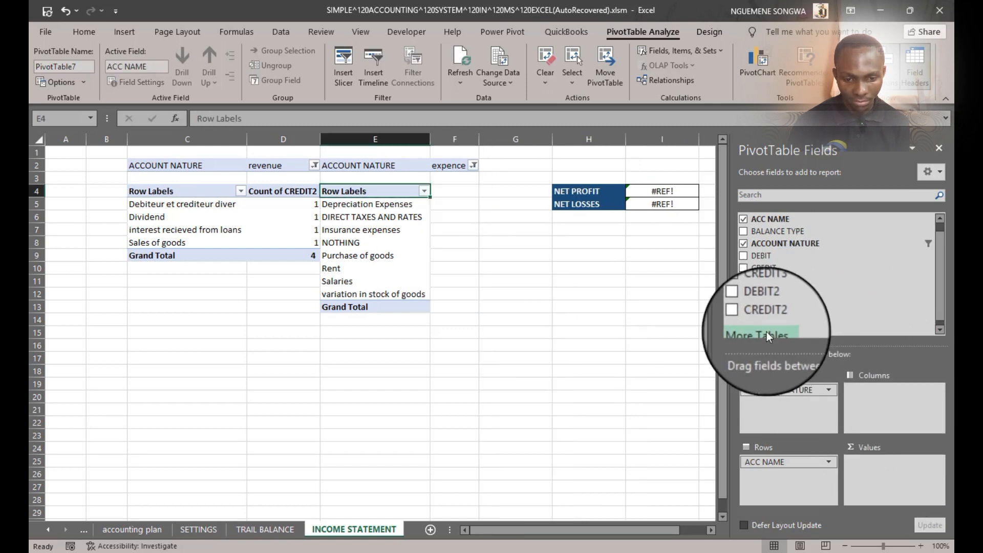
{"action": "left_click_drag", "start_coordinate": [763, 304], "coordinate": [890, 466]}
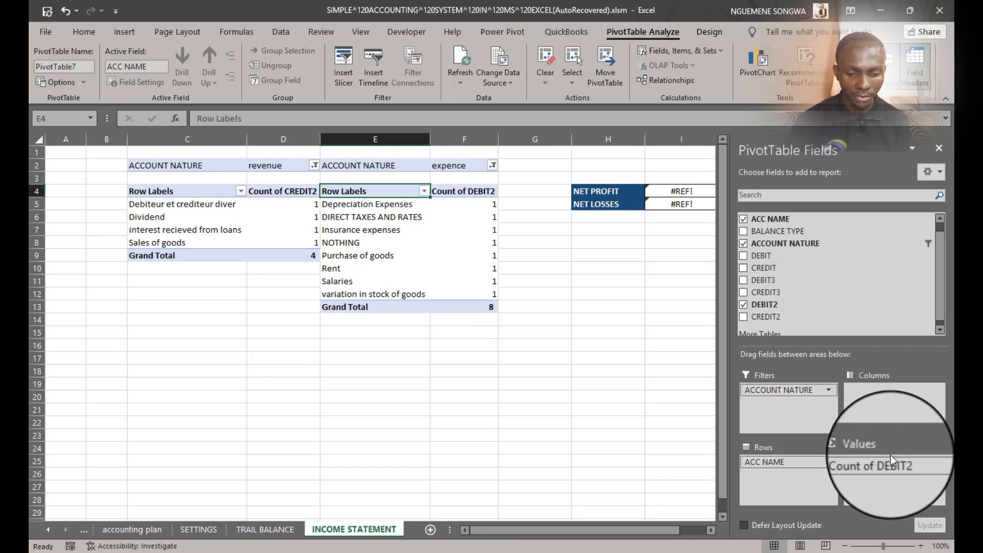
Step: Summarize the DEBIT2 value field of the expence pivot table by Sum
{"action": "left_click", "coordinate": [936, 462]}
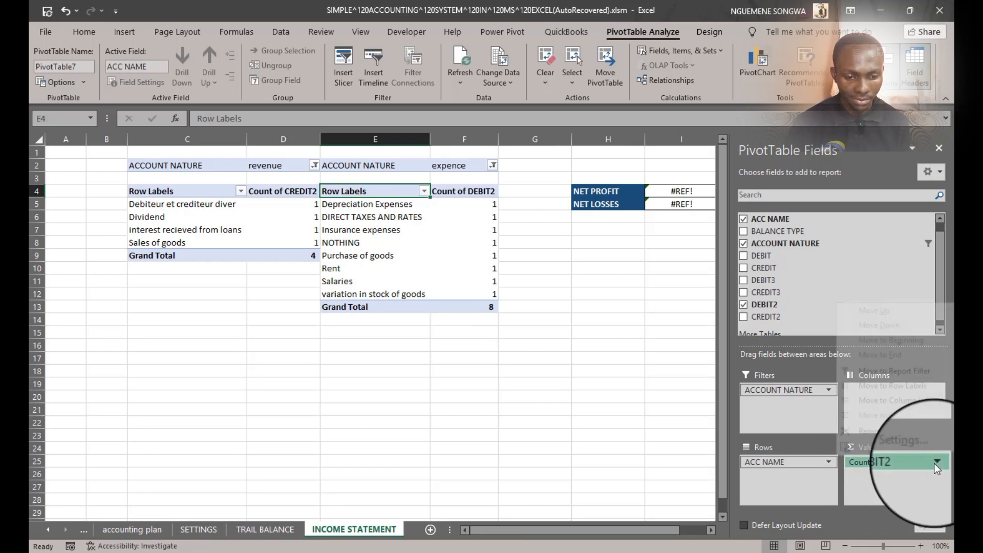
{"action": "left_click", "coordinate": [907, 441]}
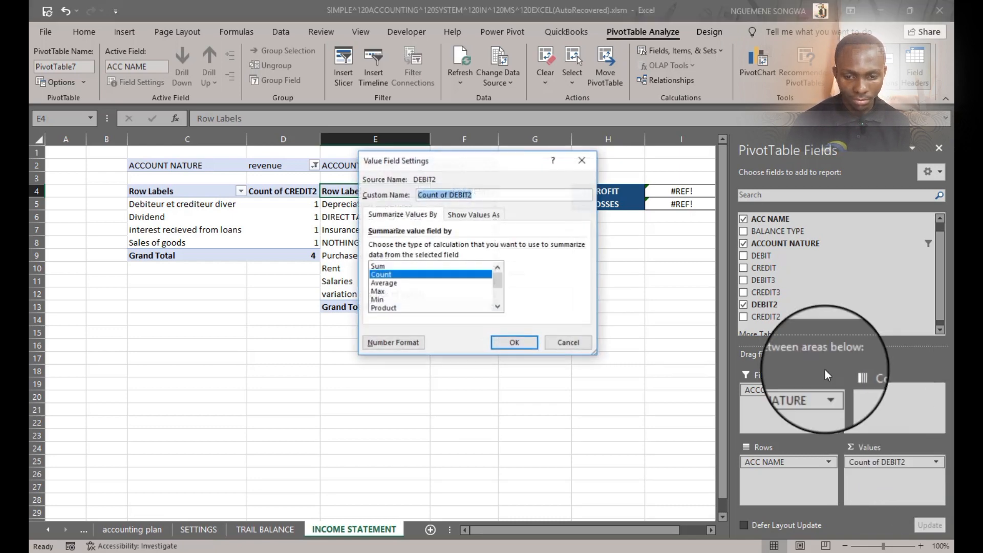
{"action": "left_click", "coordinate": [390, 265]}
{"action": "left_click", "coordinate": [520, 345]}
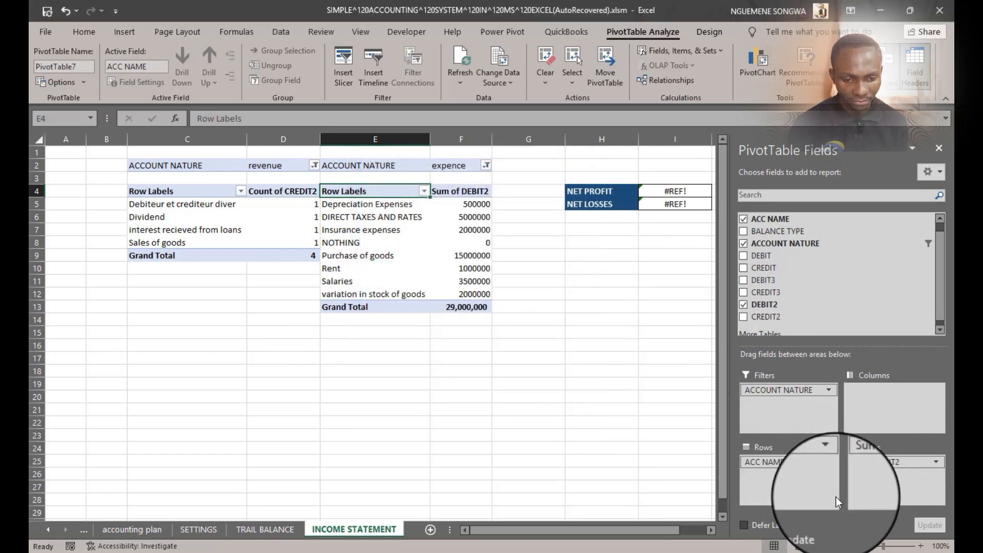
Step: Summarize the CREDIT2 value field of the revenue pivot table by Sum
{"action": "left_click", "coordinate": [184, 204]}
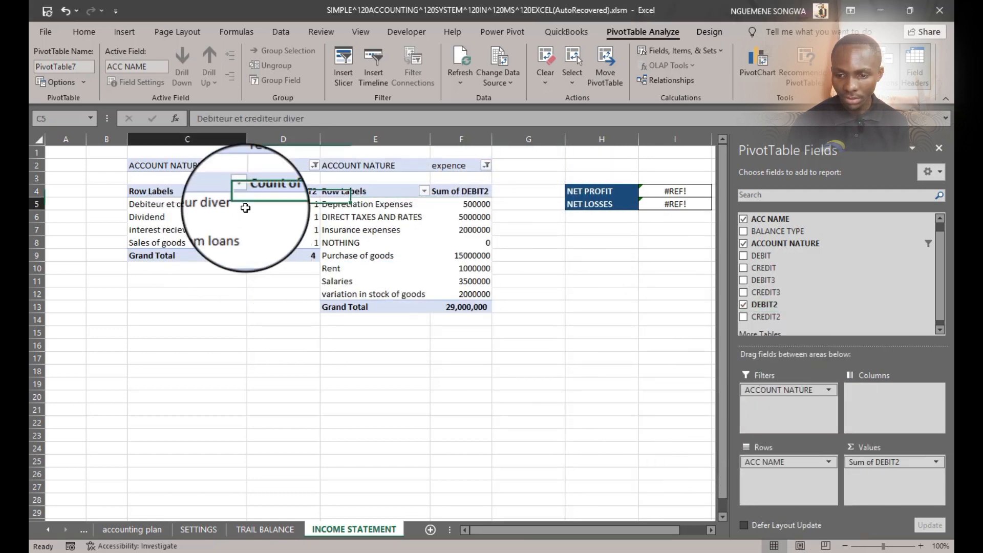
{"action": "left_click", "coordinate": [935, 462]}
{"action": "left_click", "coordinate": [865, 453]}
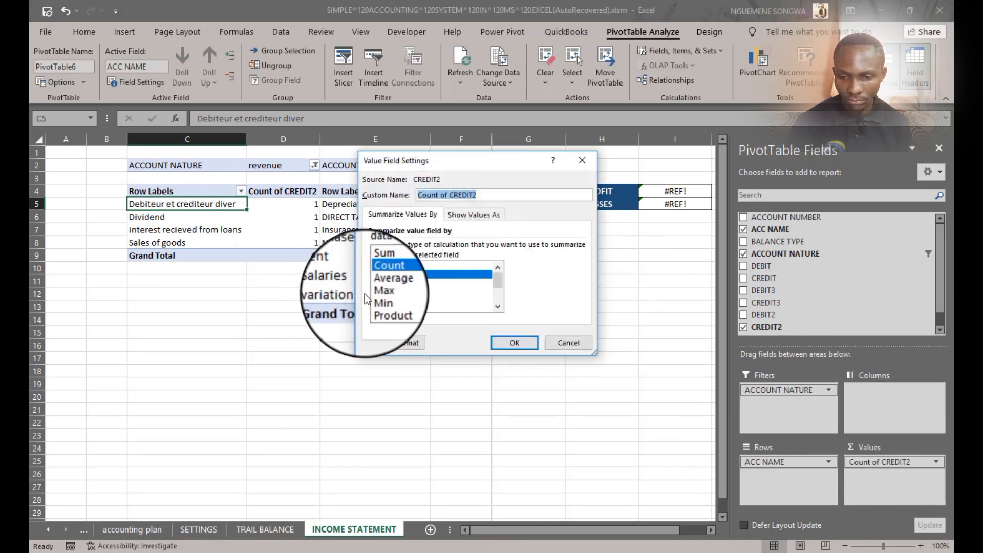
{"action": "left_click", "coordinate": [379, 268]}
{"action": "left_click", "coordinate": [514, 342]}
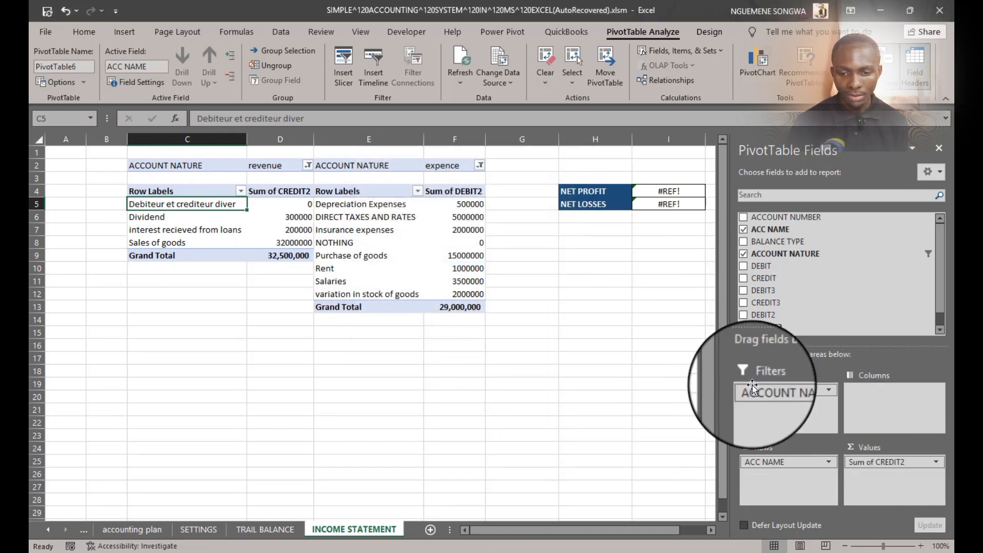
Step: Rewrite the NET PROFIT formula in I4: =IF(GETPIVOTDATA("CREDIT2",$C$4)>GETPIVOTDATA("DEBIT2",$E$4),GETPIVOTDATA("CREDIT2",$C$4)-GETPIVOTDATA("DEBIT2",$E$4),"")
{"action": "left_click", "coordinate": [681, 191]}
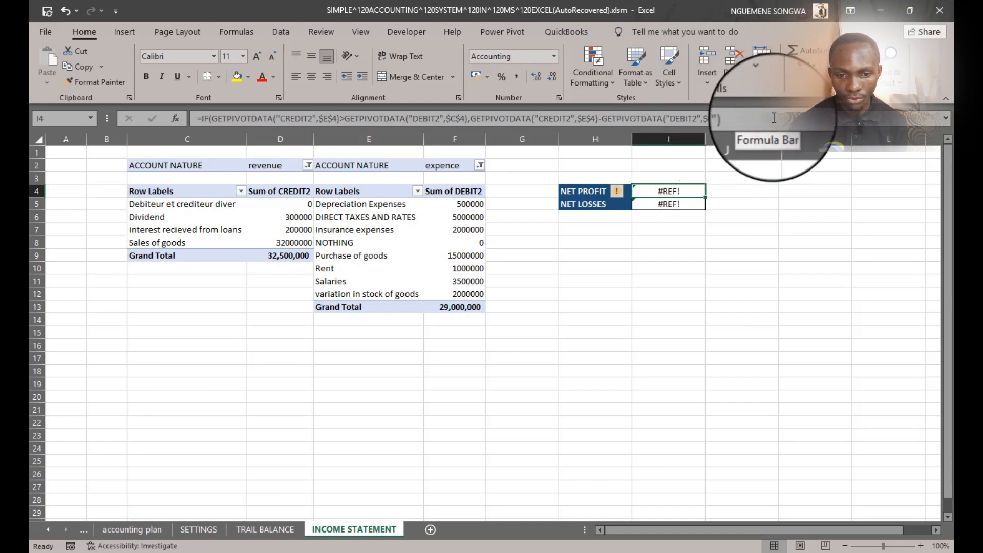
{"action": "left_click_drag", "start_coordinate": [774, 118], "coordinate": [263, 118]}
{"action": "left_click_drag", "start_coordinate": [504, 126], "coordinate": [398, 18]}
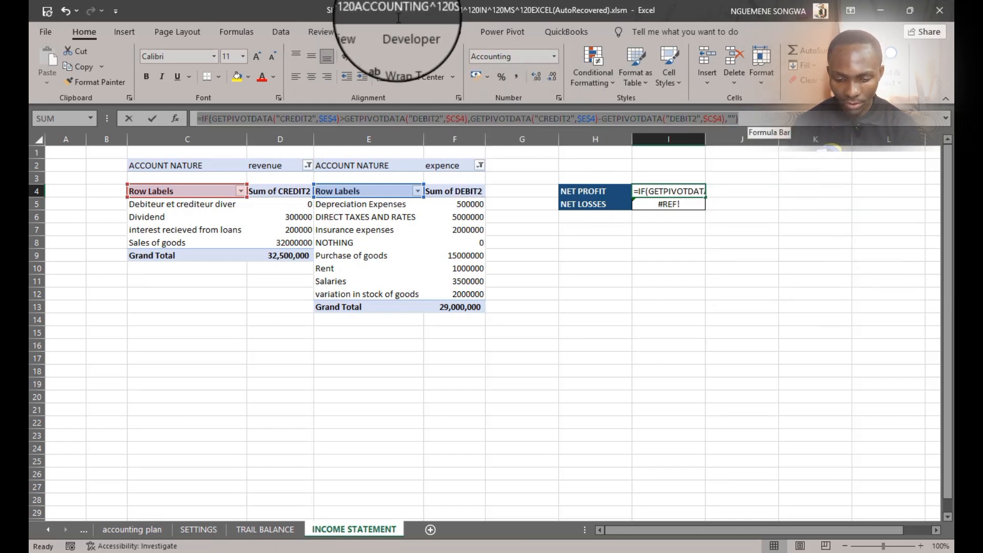
{"action": "left_click_drag", "start_coordinate": [398, 18], "coordinate": [211, 118]}
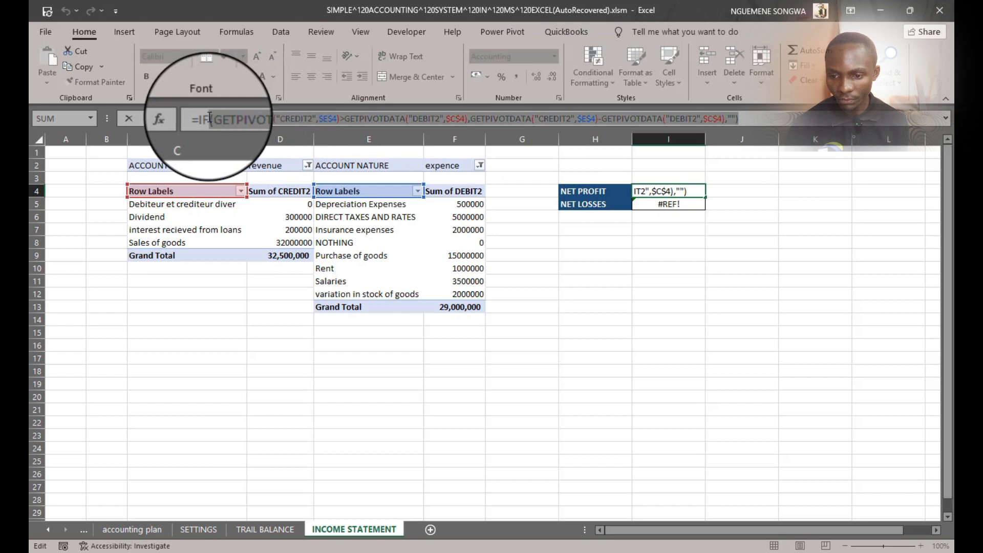
{"action": "key", "text": "BackSpace"}
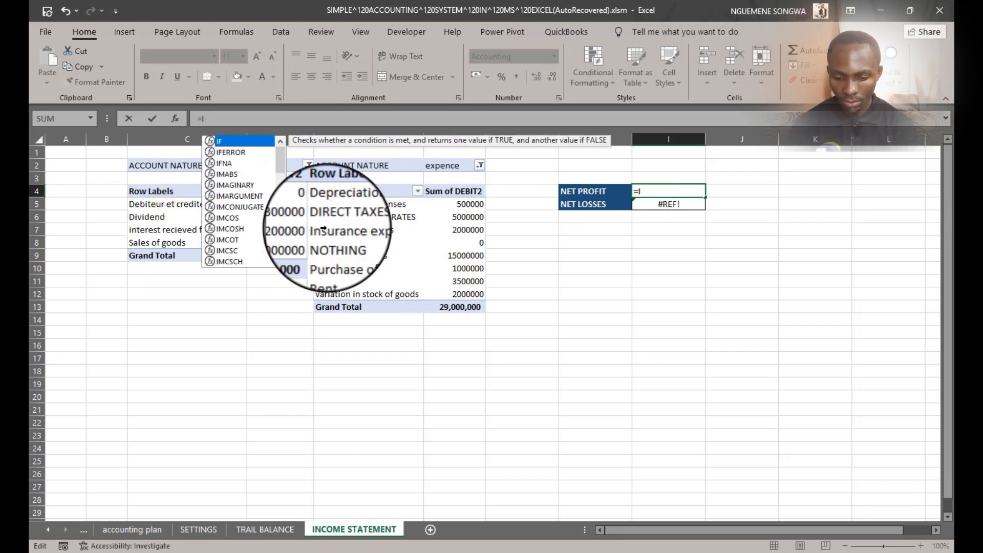
{"action": "type", "text": "F(GETPIVOTDATA(\"CREDIT2\",$C$4)>"}
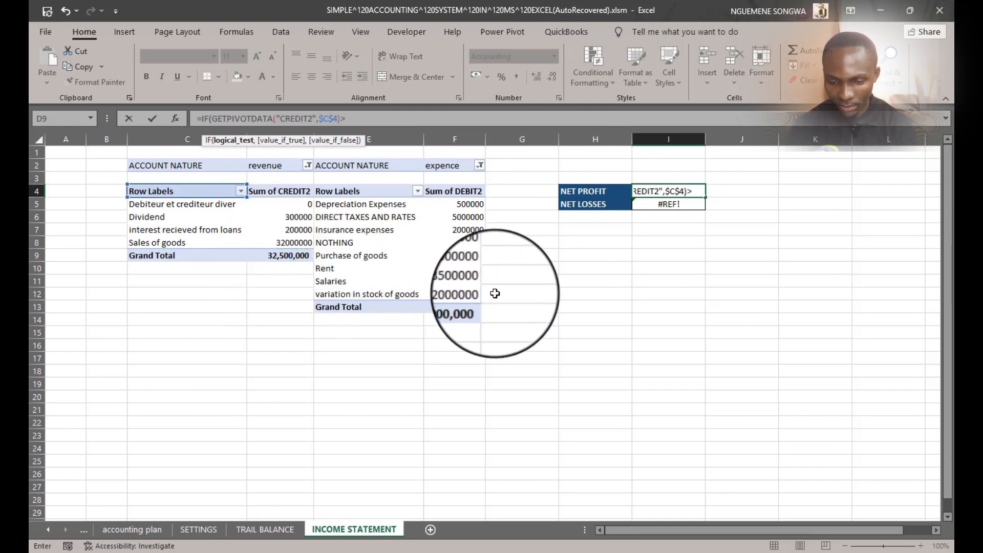
{"action": "left_click", "coordinate": [465, 303]}
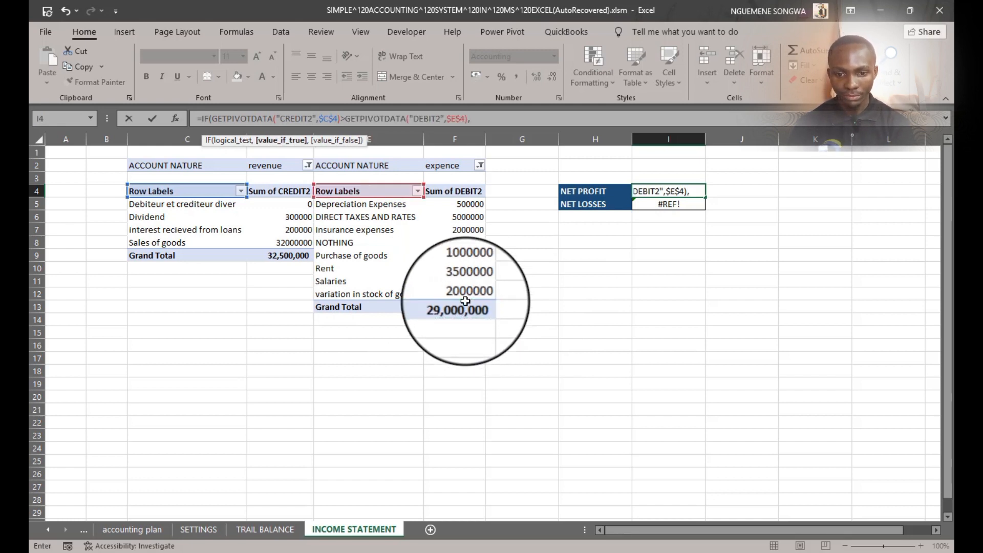
{"action": "type", "text": ","}
{"action": "left_click", "coordinate": [296, 255]}
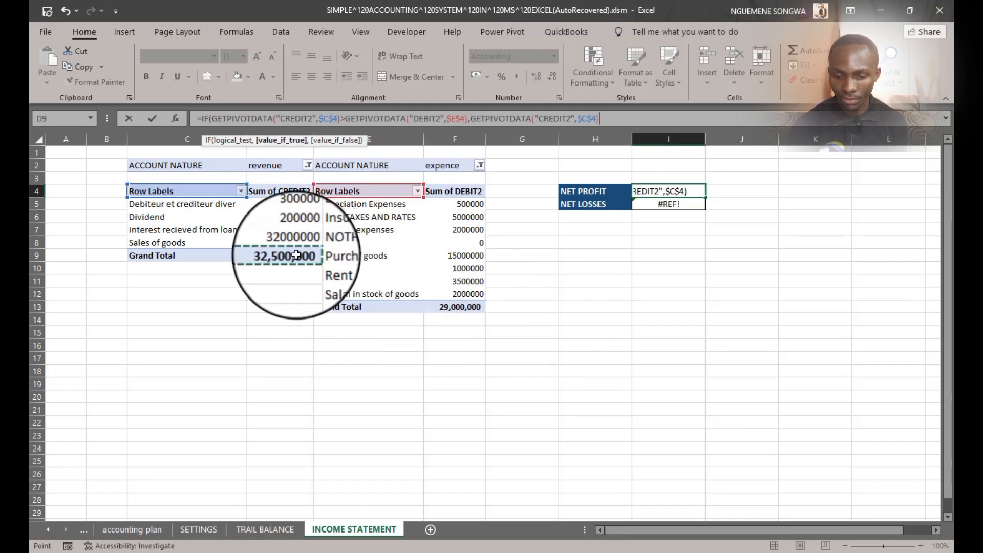
{"action": "type", "text": "-"}
{"action": "left_click", "coordinate": [461, 306]}
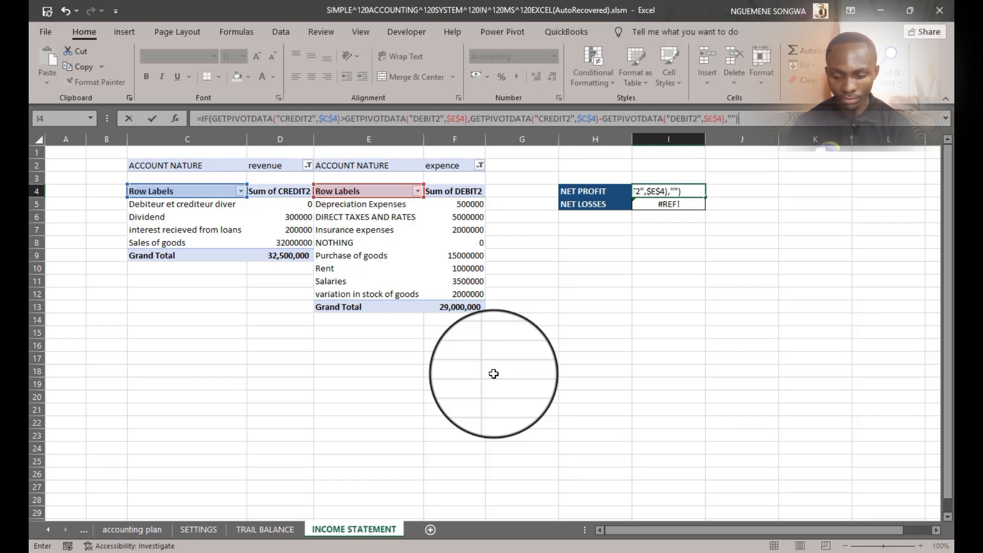
{"action": "key", "text": "Return"}
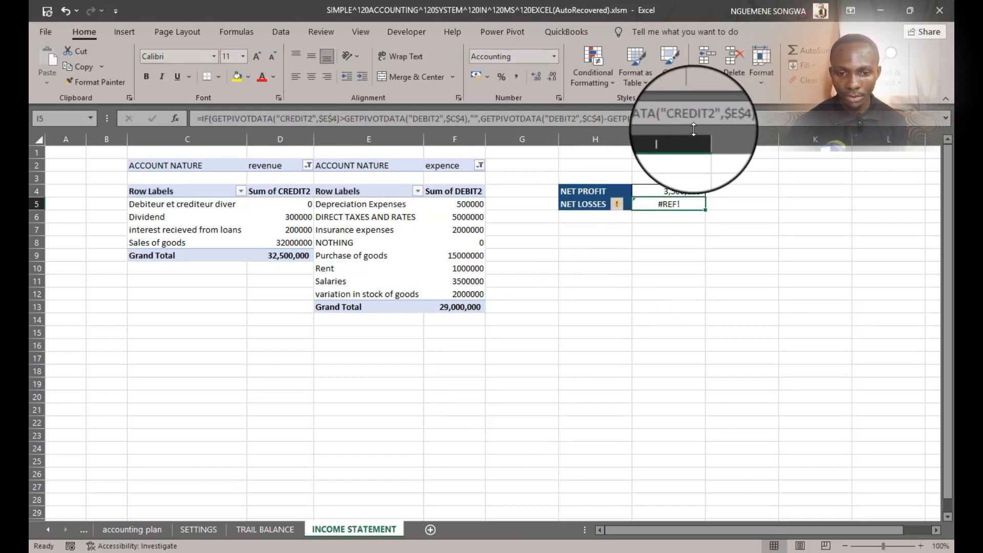
Step: Restart the NET LOSSES formula in I5 as an IF testing GETPIVOTDATA("CREDIT2",$C$4)<GETPIVOTDATA("DEBIT2",$E$4)
{"action": "left_click_drag", "start_coordinate": [747, 116], "coordinate": [178, 118]}
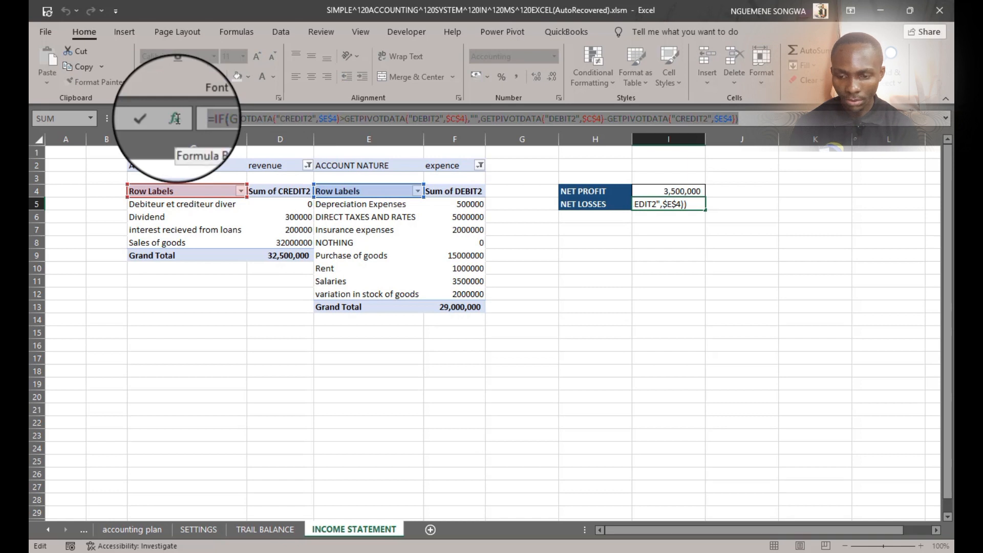
{"action": "type", "text": "ifif("}
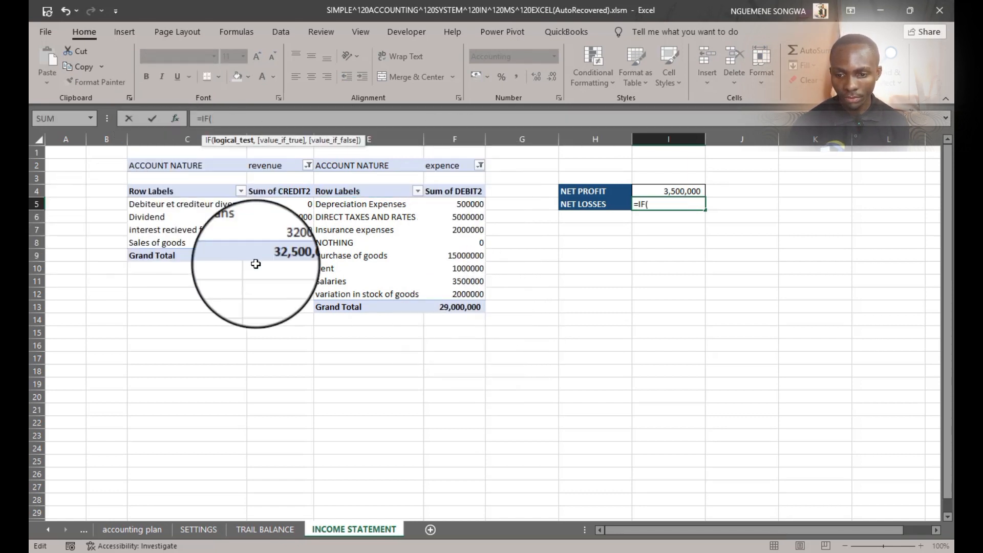
{"action": "left_click", "coordinate": [269, 255]}
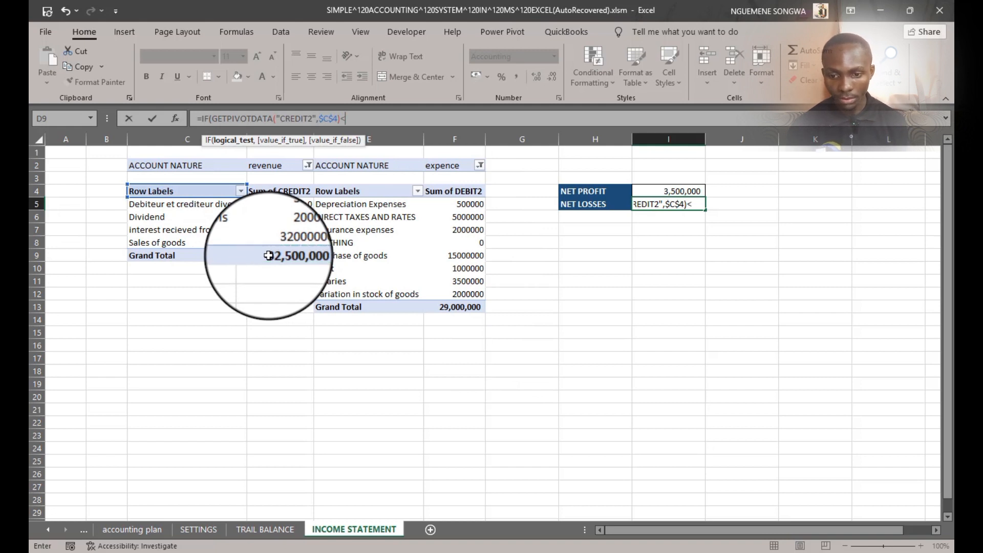
{"action": "type", "text": "<"}
{"action": "left_click", "coordinate": [465, 310]}
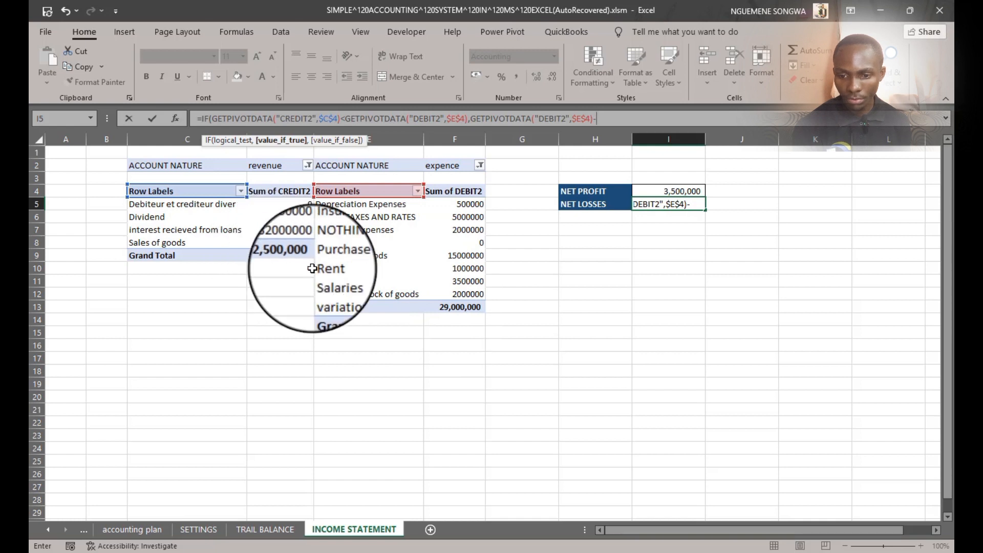
Step: Make the NET LOSSES formula return GETPIVOTDATA("CREDIT2",$C$4)-GETPIVOTDATA("DEBIT2",$E$4) when true and "" when false, and enter it
{"action": "key", "text": "BackSpace"}
{"action": "key", "text": "BackSpace"}
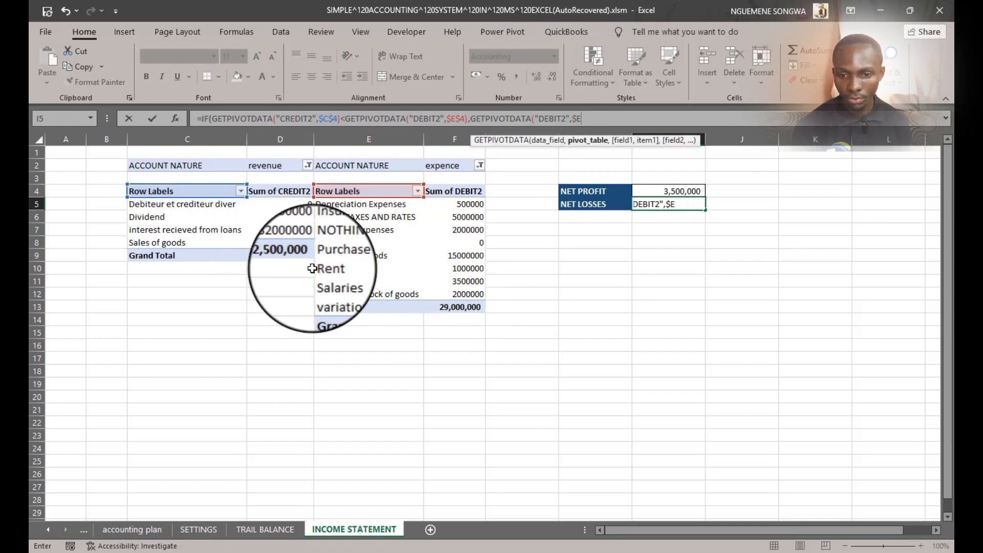
{"action": "key", "text": "BackSpace"}
{"action": "key", "text": "BackSpace"}
{"action": "key", "text": "BackSpace"}
{"action": "key", "text": "BackSpace"}
{"action": "key", "text": "BackSpace"}
{"action": "key", "text": "BackSpace"}
{"action": "key", "text": "BackSpace"}
{"action": "key", "text": "BackSpace"}
{"action": "key", "text": "BackSpace"}
{"action": "key", "text": "BackSpace"}
{"action": "key", "text": "BackSpace"}
{"action": "key", "text": "BackSpace"}
{"action": "key", "text": "BackSpace"}
{"action": "key", "text": "BackSpace"}
{"action": "key", "text": "BackSpace"}
{"action": "key", "text": "BackSpace"}
{"action": "key", "text": "BackSpace"}
{"action": "key", "text": "BackSpace"}
{"action": "key", "text": "BackSpace"}
{"action": "key", "text": "BackSpace"}
{"action": "left_click", "coordinate": [291, 257]}
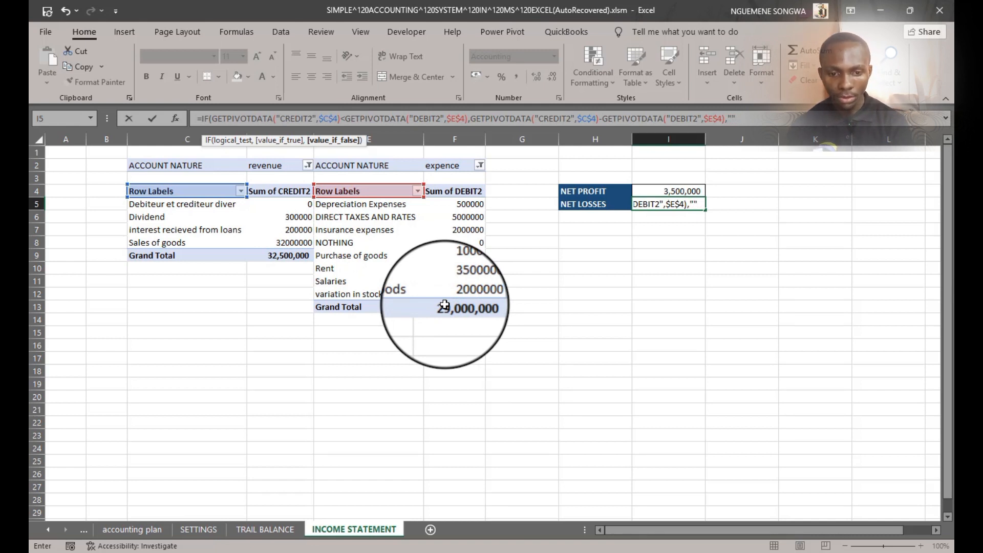
{"action": "key", "text": "Tab"}
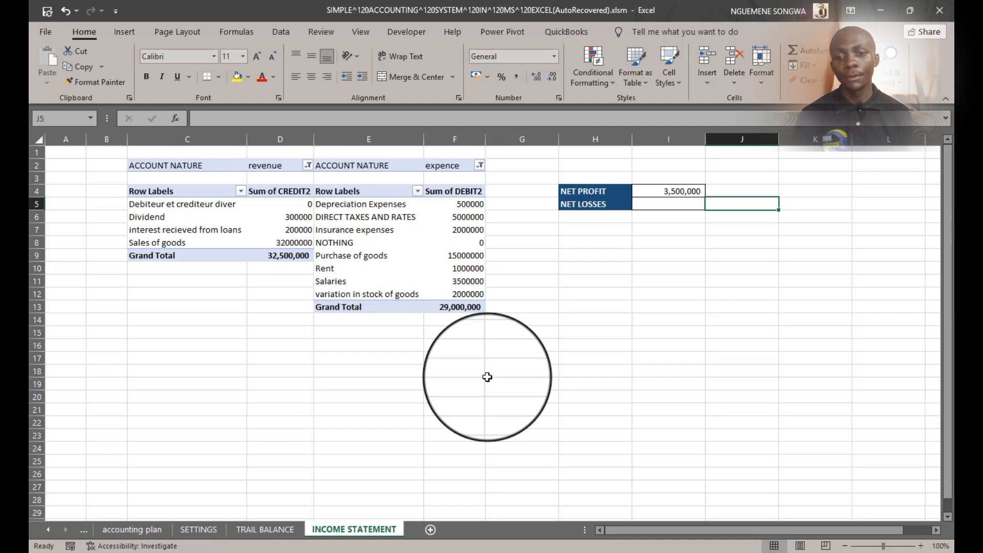
{"action": "left_click", "coordinate": [786, 268]}
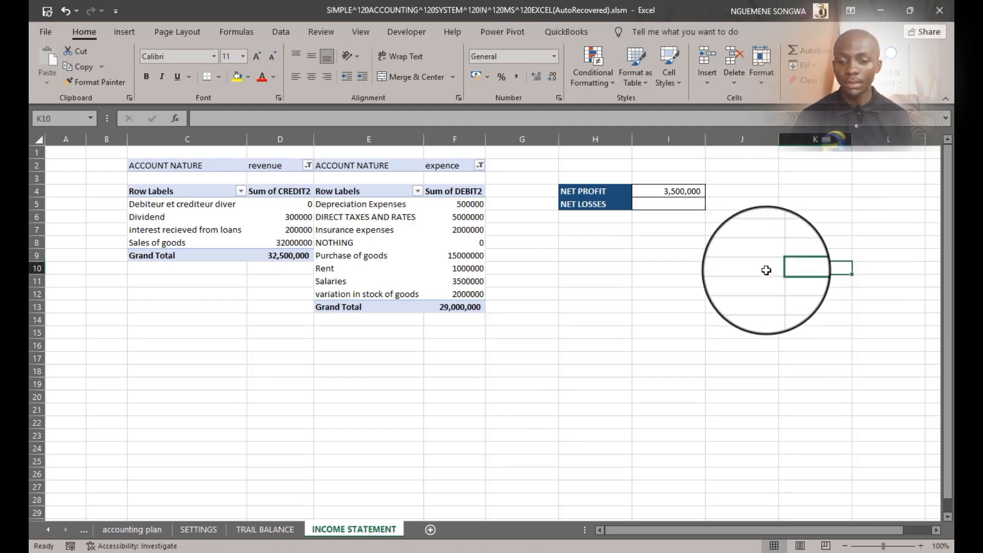
Step: Create a copy of the INCOME STATEMENT sheet at the end of the workbook
{"action": "right_click", "coordinate": [363, 530]}
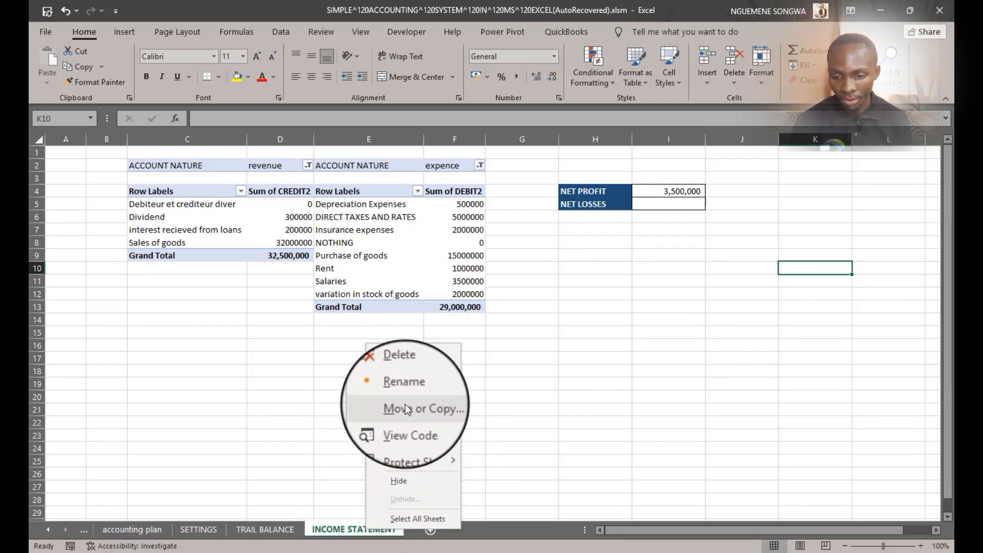
{"action": "right_click", "coordinate": [331, 527]}
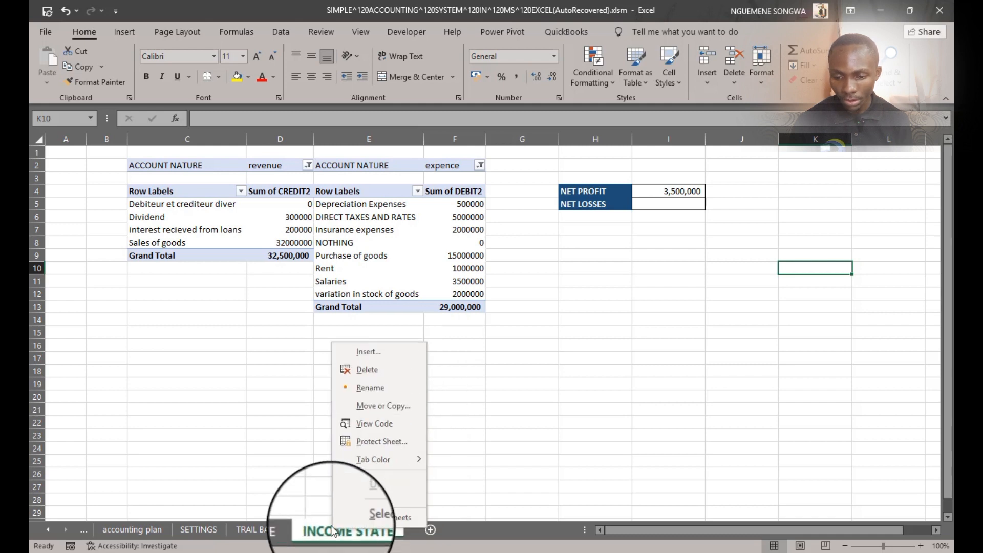
{"action": "left_click", "coordinate": [388, 409]}
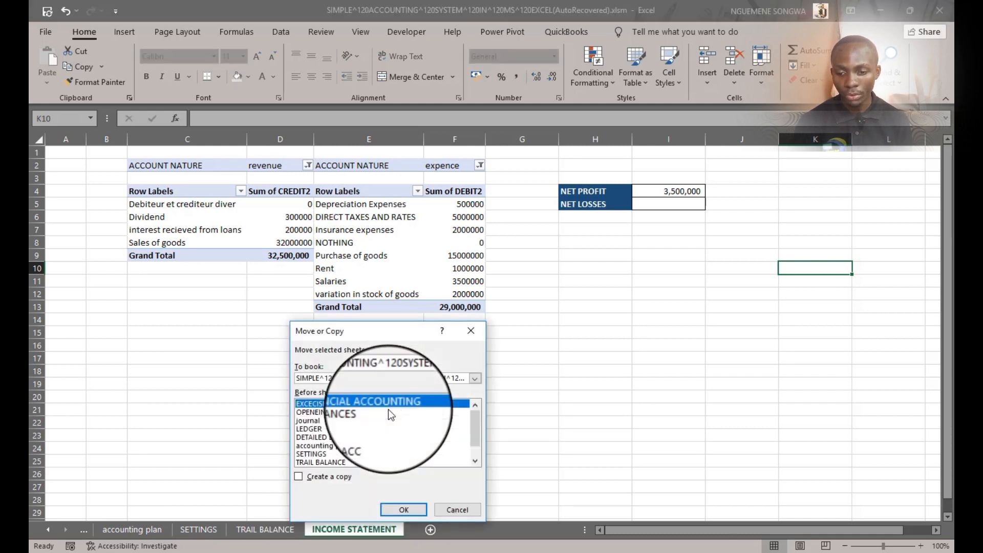
{"action": "scroll", "coordinate": [358, 425], "scroll_direction": "down", "scroll_amount": 1}
{"action": "left_click", "coordinate": [299, 477]}
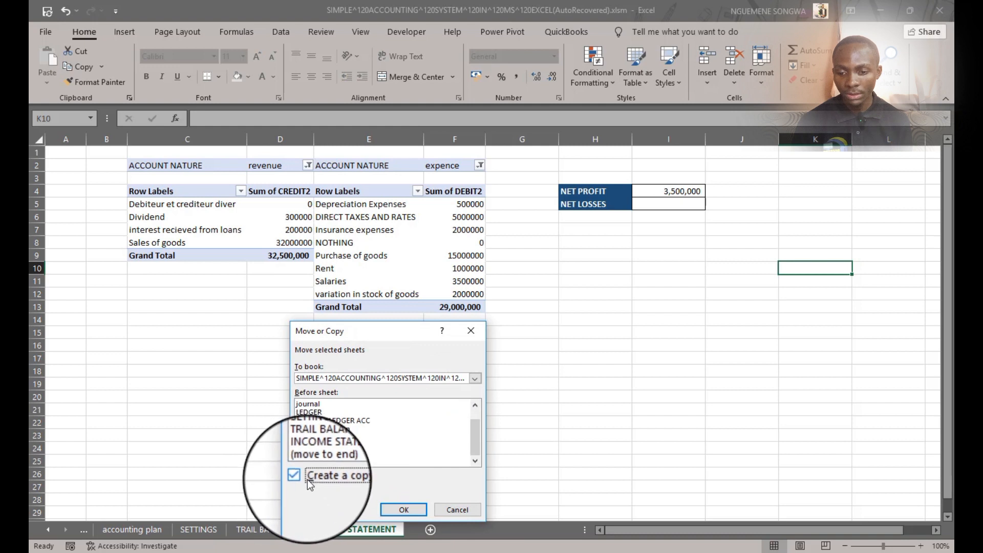
{"action": "left_click", "coordinate": [333, 462]}
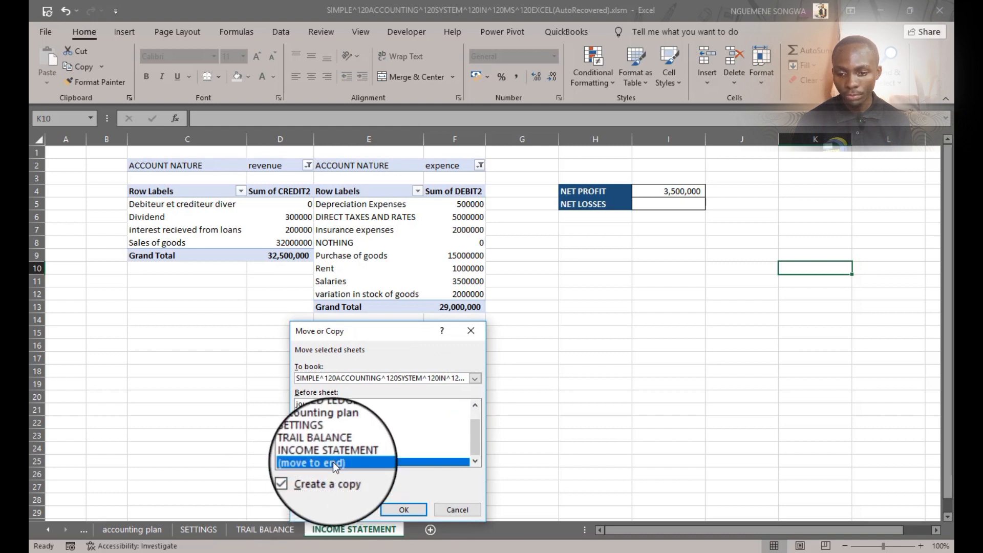
{"action": "left_click", "coordinate": [404, 511]}
Step: Rename the copied sheet as BALANCE SHEET
{"action": "double_click", "coordinate": [475, 529]}
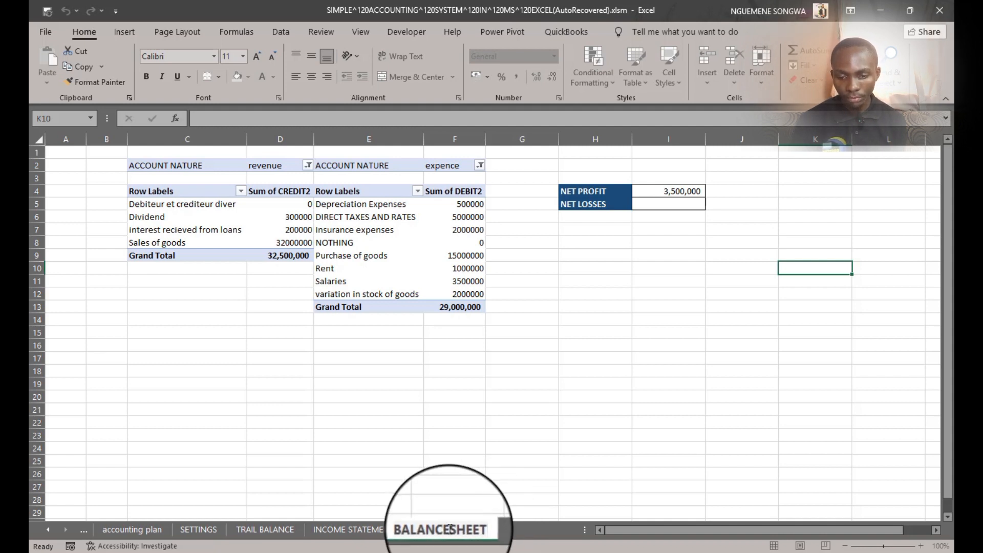
{"action": "left_click", "coordinate": [512, 421]}
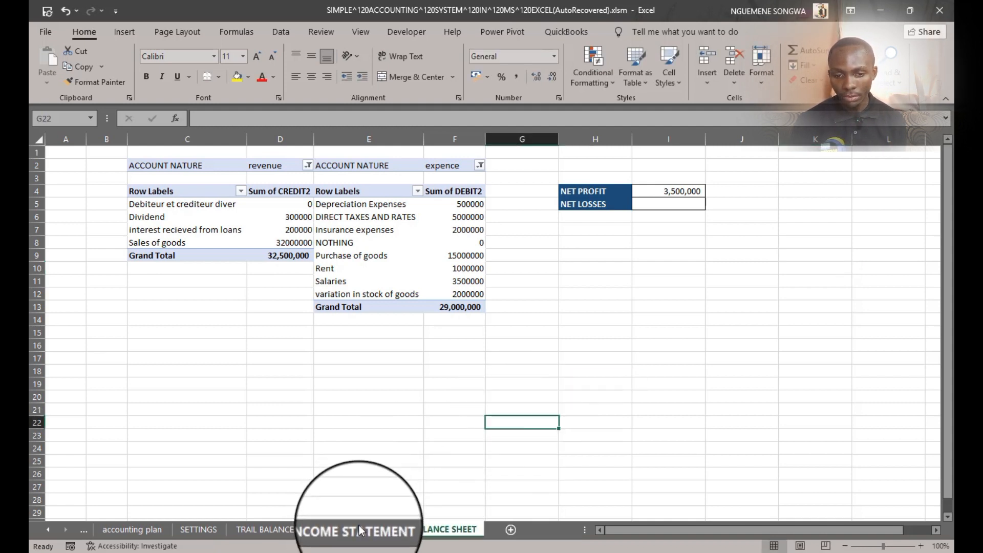
{"action": "left_click", "coordinate": [446, 397]}
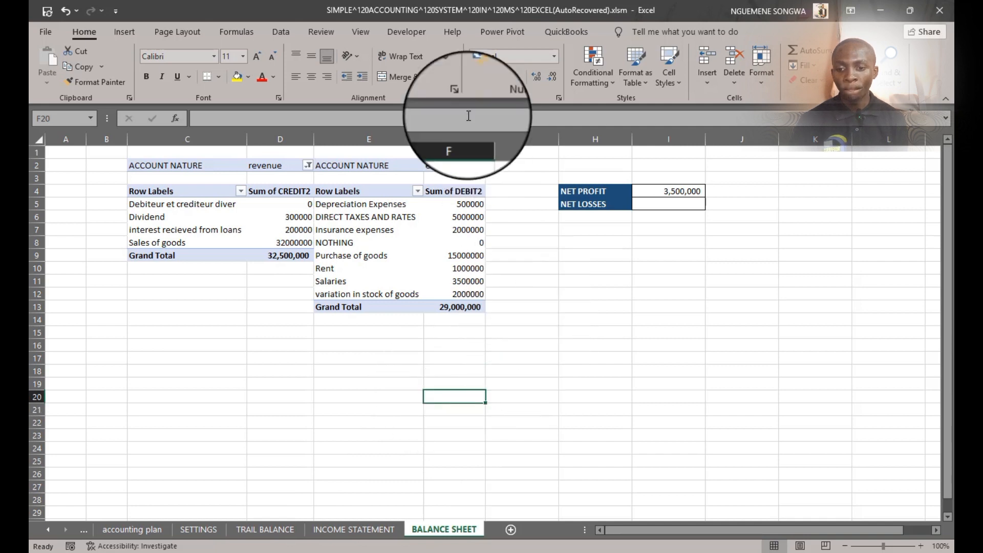
{"action": "left_click", "coordinate": [309, 167]}
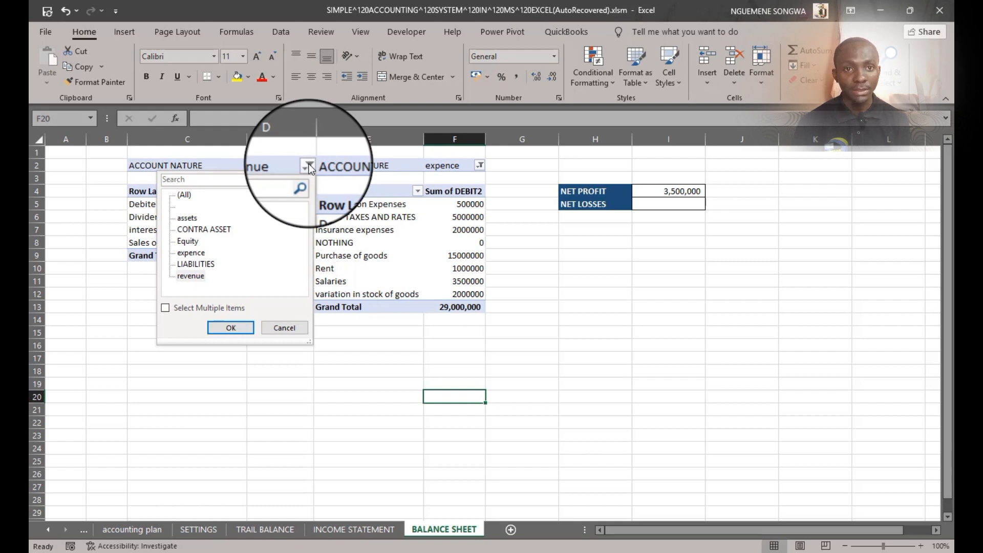
{"action": "left_click", "coordinate": [309, 164]}
{"action": "left_click", "coordinate": [244, 192]}
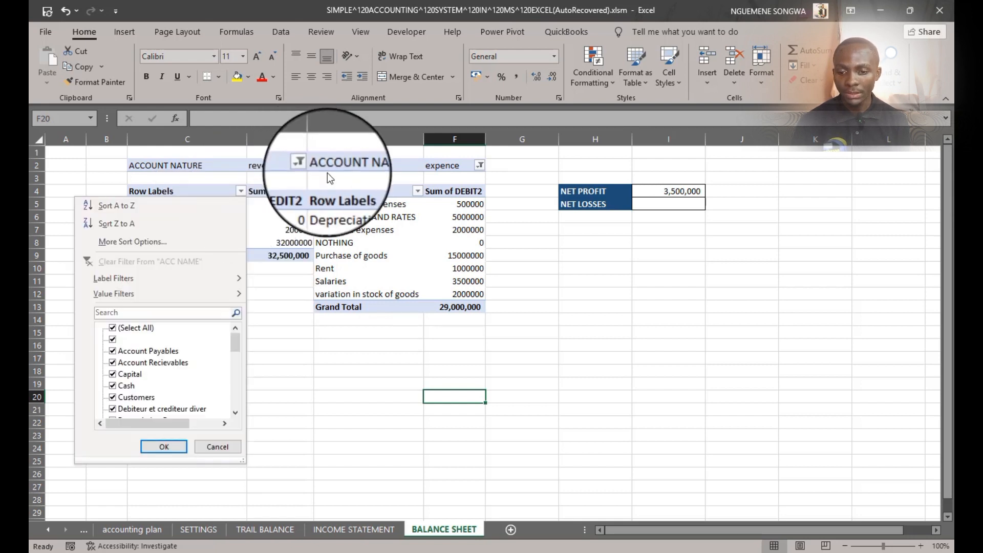
Step: Replace CREDIT2 with DEBIT2 in the values of the revenue pivot table on the BALANCE SHEET
{"action": "left_click", "coordinate": [289, 204]}
{"action": "left_click", "coordinate": [289, 205]}
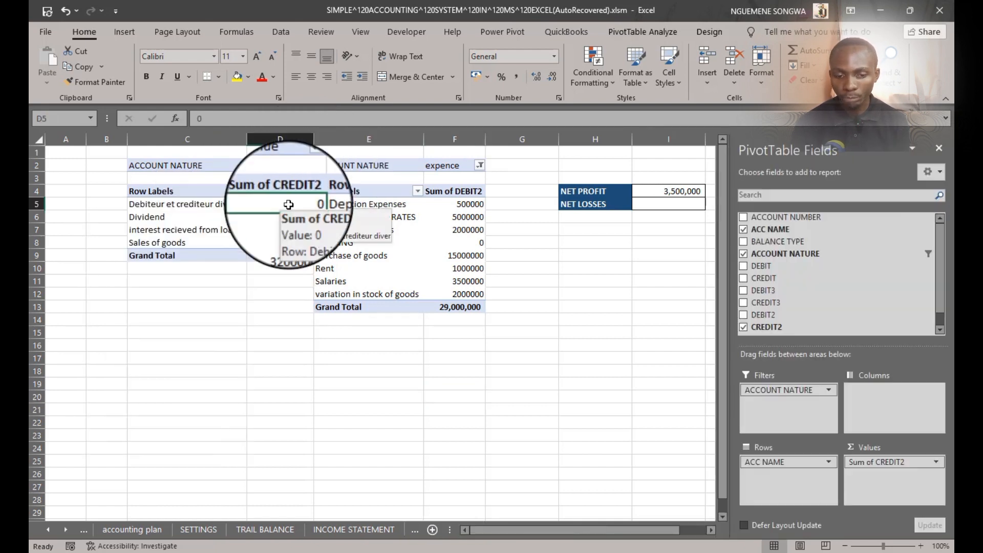
{"action": "left_click", "coordinate": [743, 328]}
{"action": "left_click", "coordinate": [742, 315]}
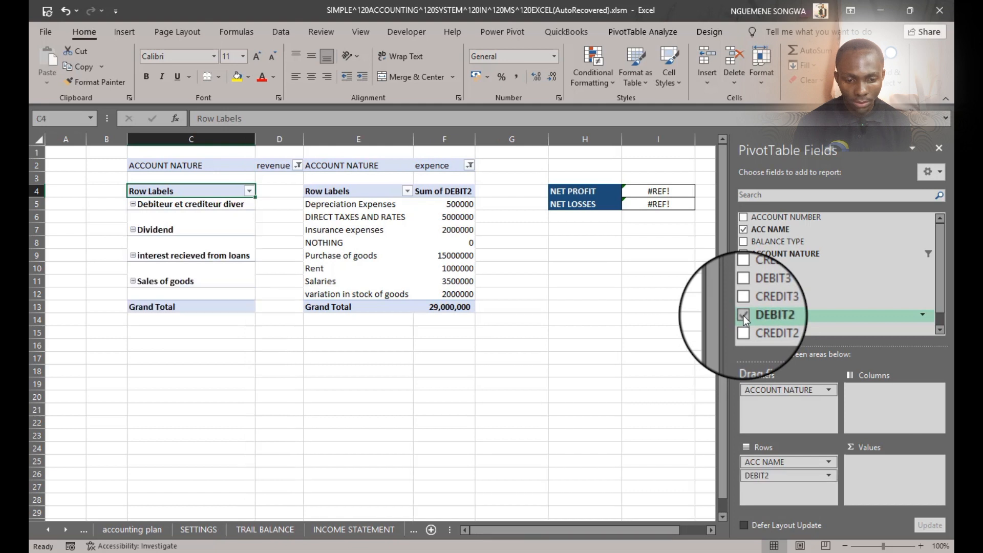
{"action": "left_click_drag", "start_coordinate": [801, 479], "coordinate": [908, 474]}
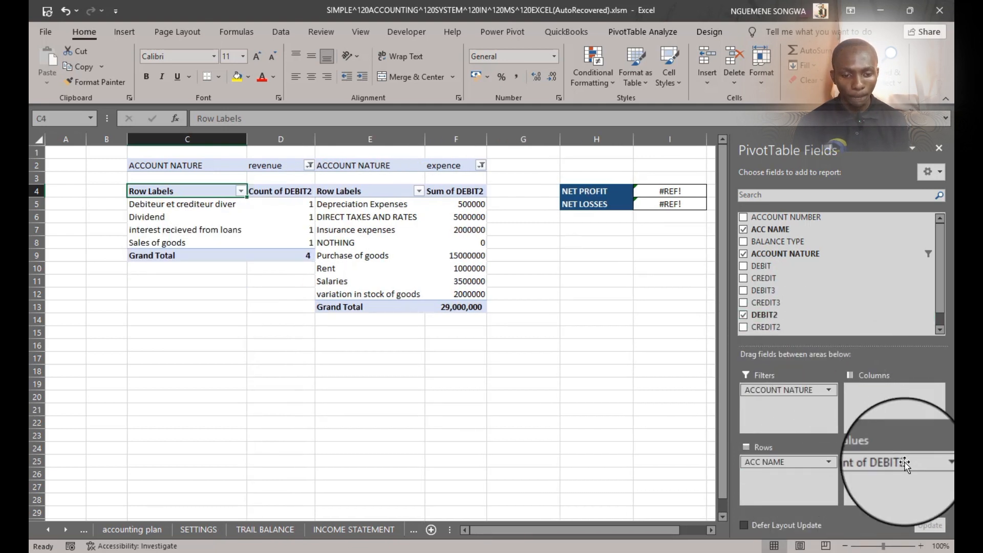
Step: Summarize the DEBIT2 value field of the revenue pivot table by Sum
{"action": "left_click", "coordinate": [934, 462]}
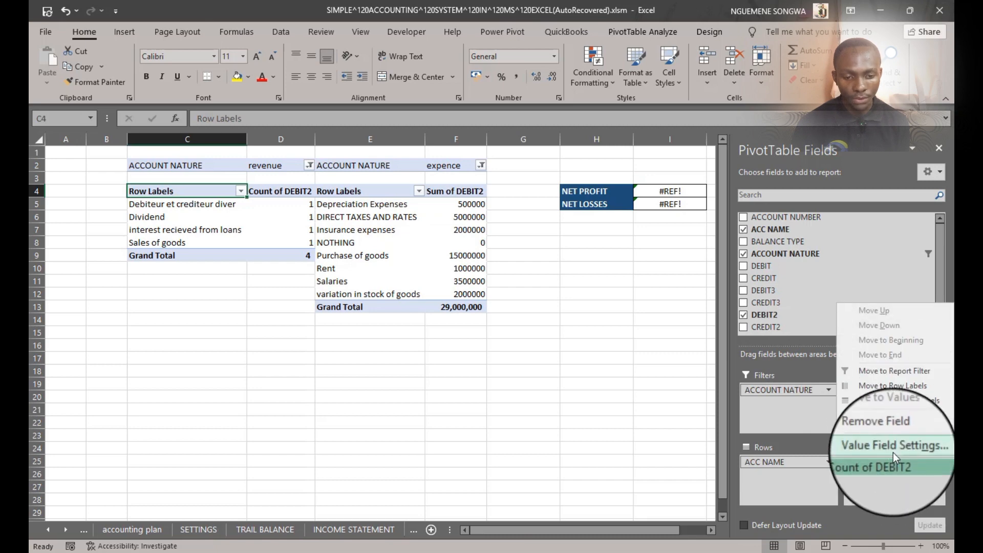
{"action": "left_click", "coordinate": [893, 453]}
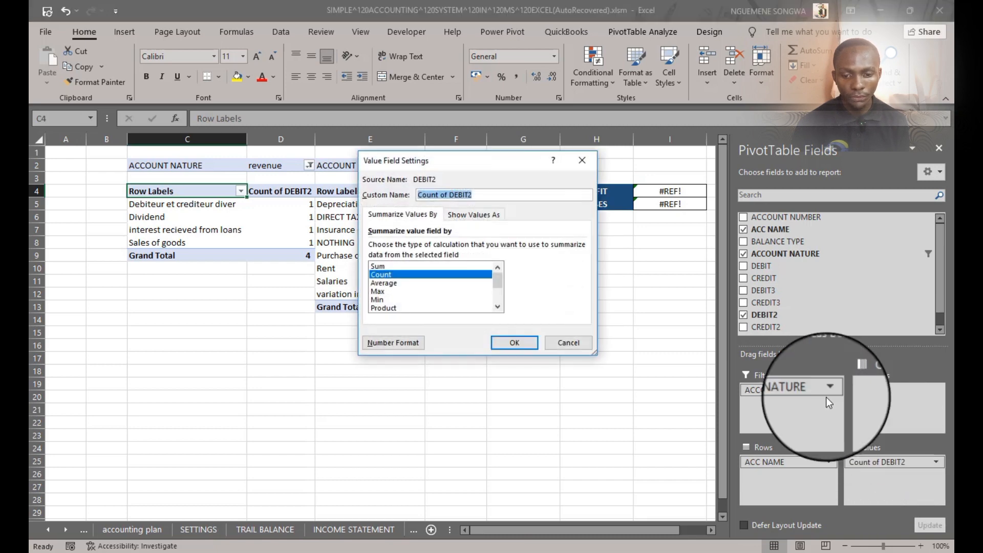
{"action": "left_click", "coordinate": [385, 265]}
{"action": "left_click", "coordinate": [515, 348]}
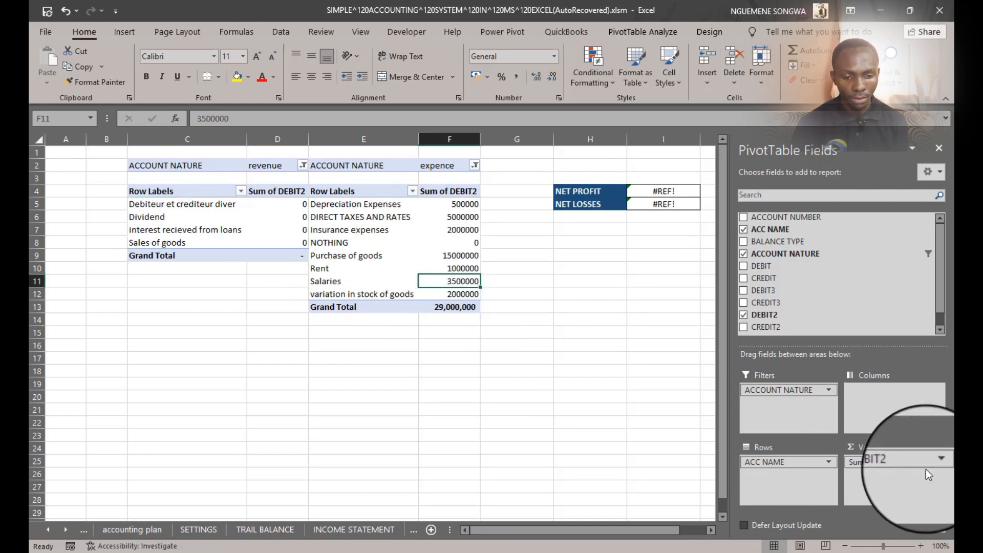
Step: Replace DEBIT2 with CREDIT2 in the values of the expence pivot table on the BALANCE SHEET
{"action": "left_click", "coordinate": [937, 460]}
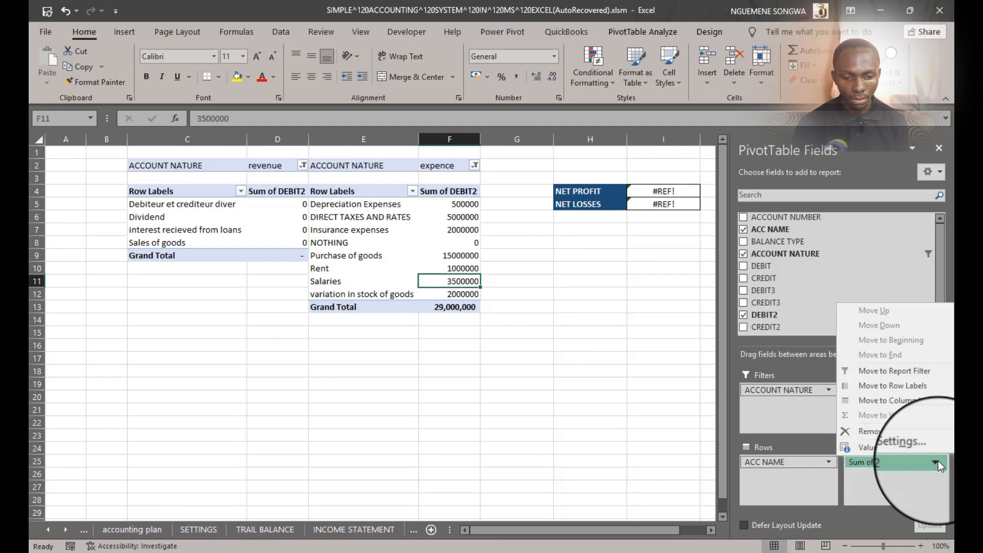
{"action": "left_click", "coordinate": [878, 460]}
{"action": "left_click_drag", "start_coordinate": [869, 459], "coordinate": [794, 275]}
{"action": "left_click_drag", "start_coordinate": [764, 327], "coordinate": [897, 471]}
Step: Summarize the CREDIT2 value field of the expence pivot table by Sum
{"action": "left_click", "coordinate": [939, 462]}
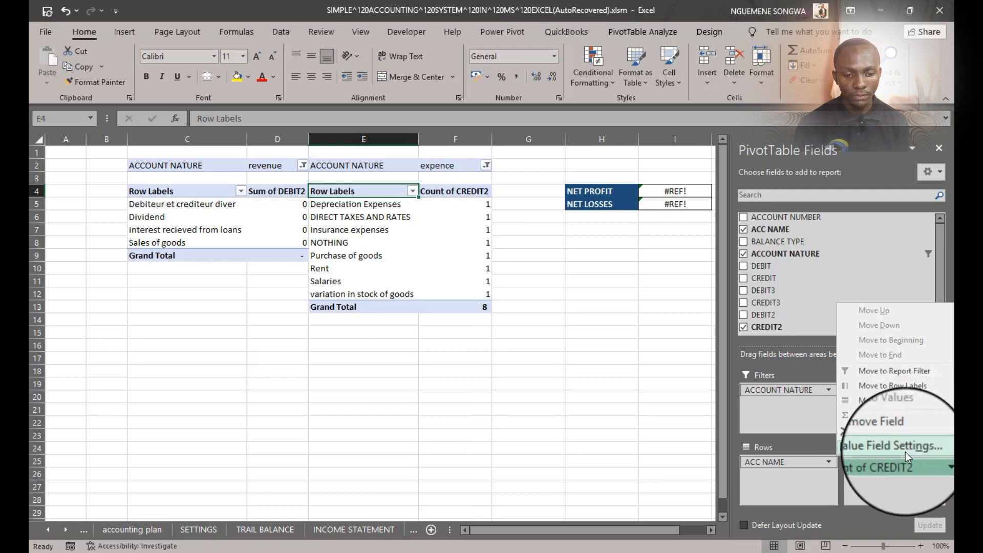
{"action": "left_click", "coordinate": [906, 450]}
{"action": "left_click", "coordinate": [402, 267]}
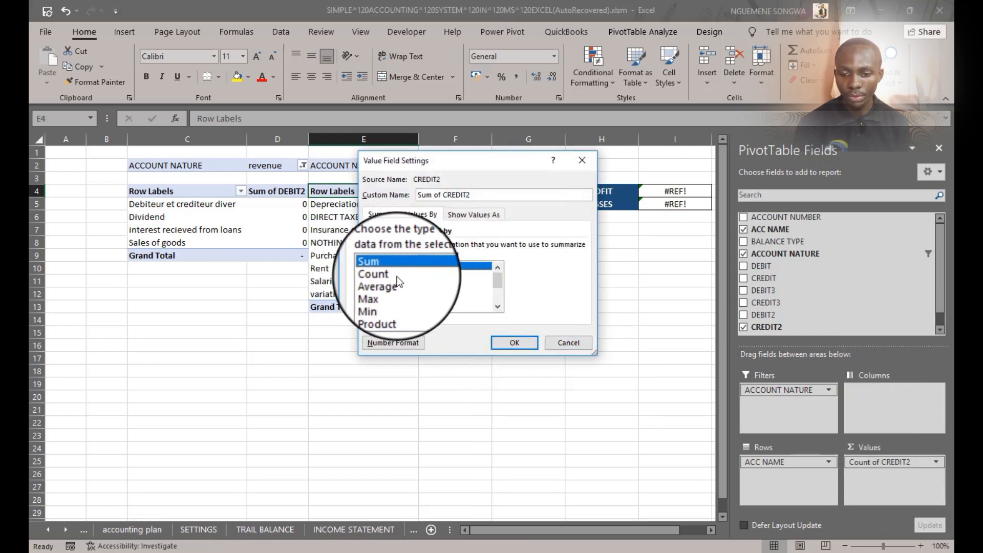
{"action": "left_click", "coordinate": [514, 342]}
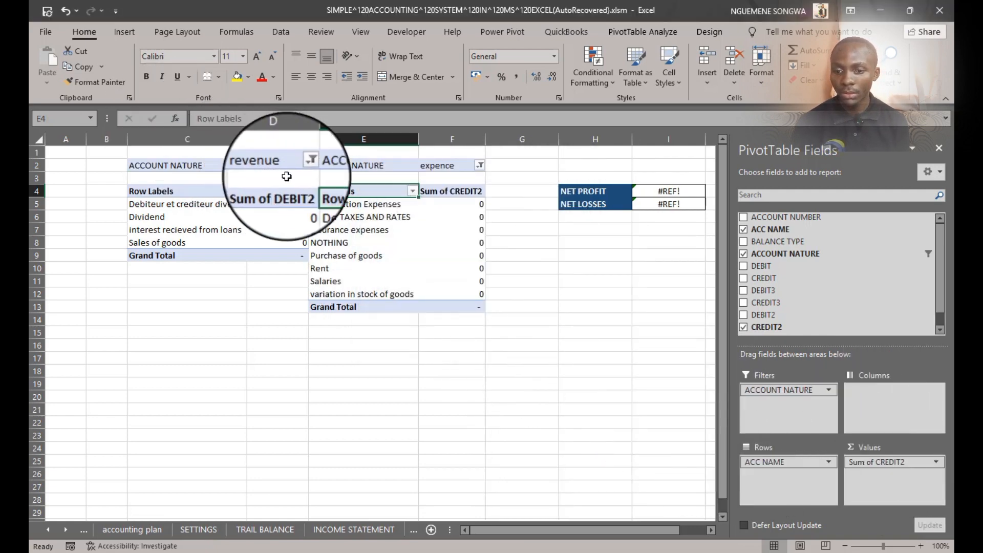
Step: Filter the revenue pivot table's ACCOUNT NATURE to both assets and CONTRA ASSET, allowing multiple items
{"action": "left_click", "coordinate": [303, 165]}
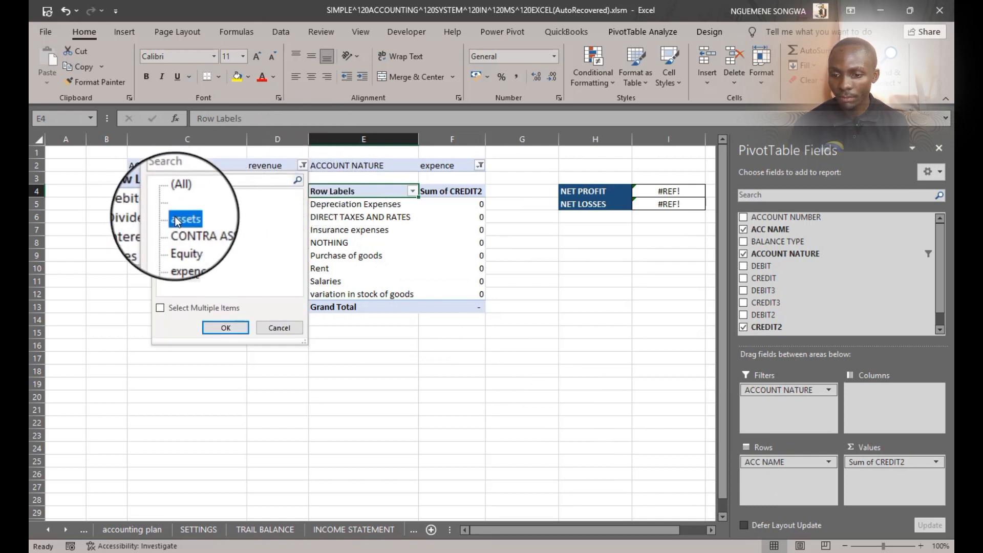
{"action": "left_click", "coordinate": [159, 307]}
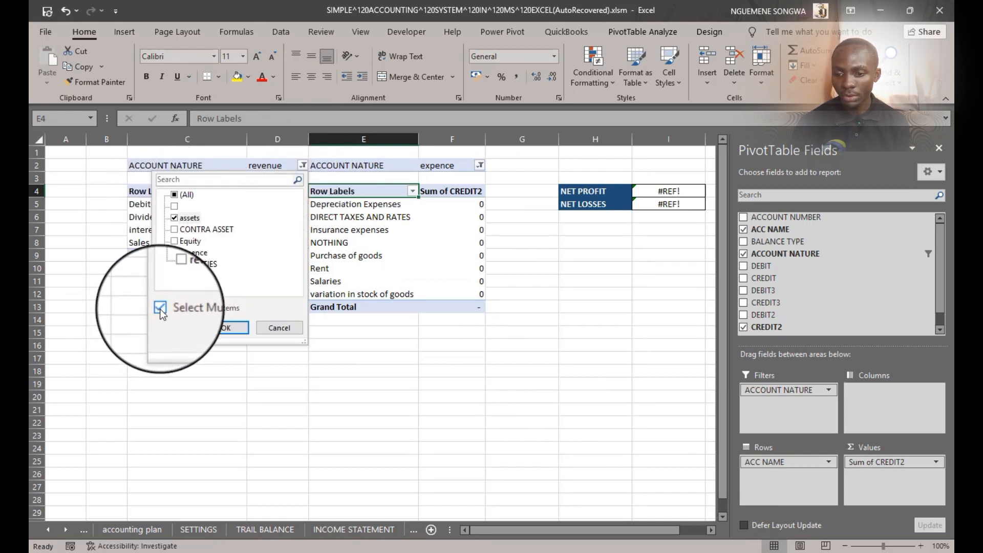
{"action": "left_click", "coordinate": [179, 230]}
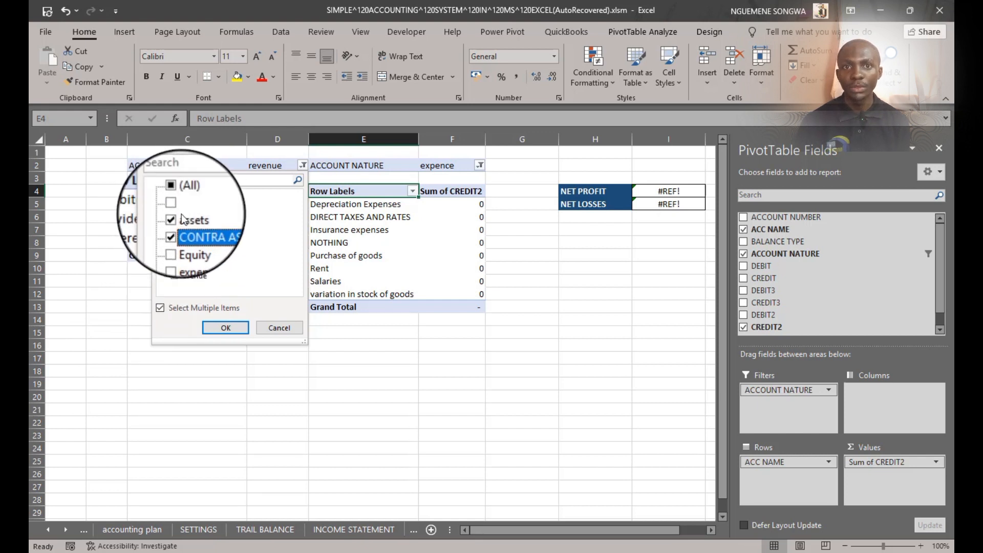
{"action": "scroll", "coordinate": [183, 220], "scroll_direction": "down", "scroll_amount": 1}
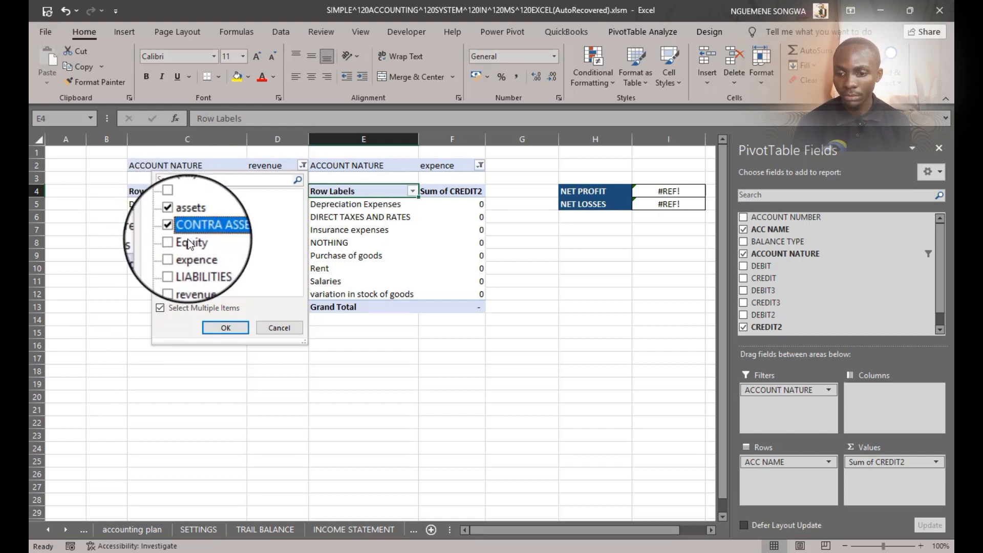
{"action": "left_click", "coordinate": [225, 328]}
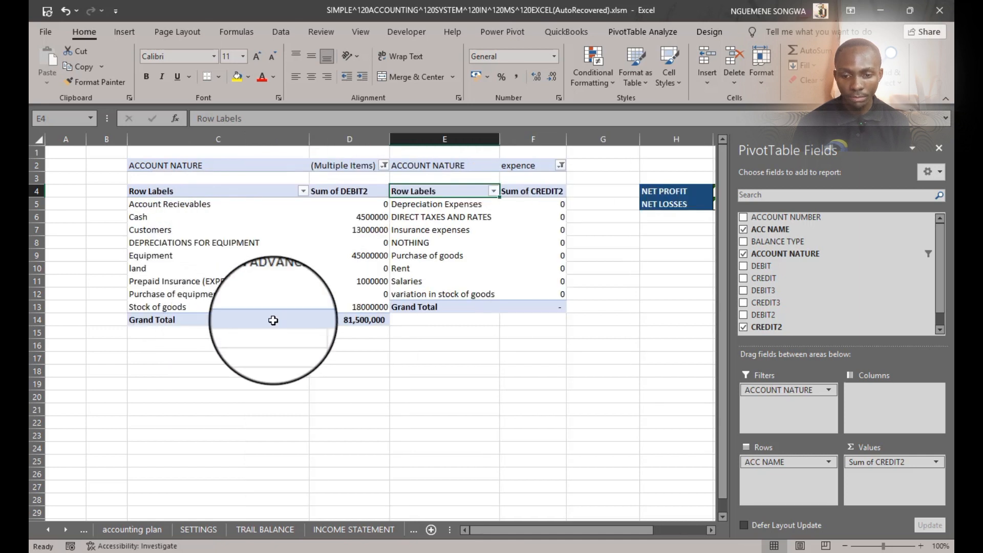
Step: Filter the expence pivot table's ACCOUNT NATURE to LIABILITIES and Equity instead of expence
{"action": "left_click", "coordinate": [561, 165]}
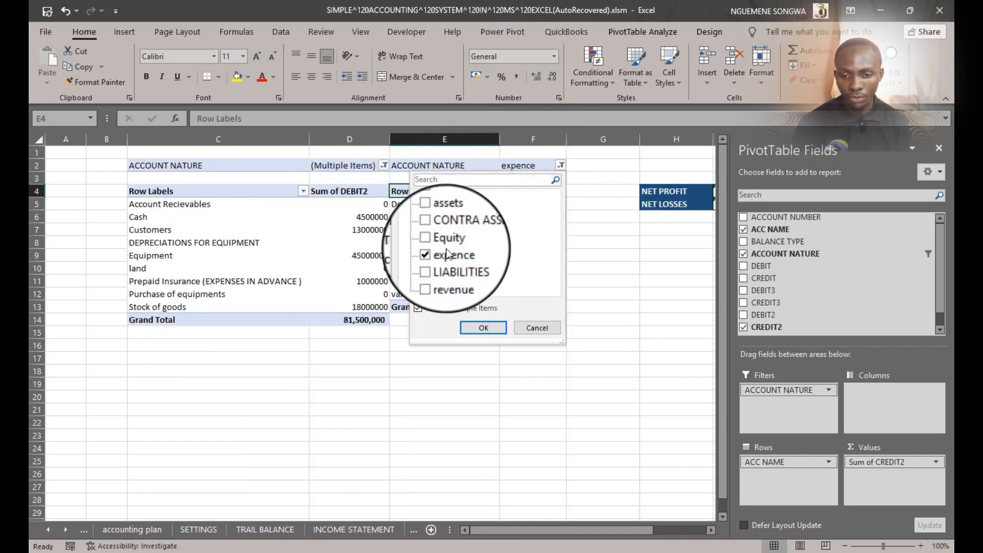
{"action": "scroll", "coordinate": [431, 225], "scroll_direction": "up", "scroll_amount": 1}
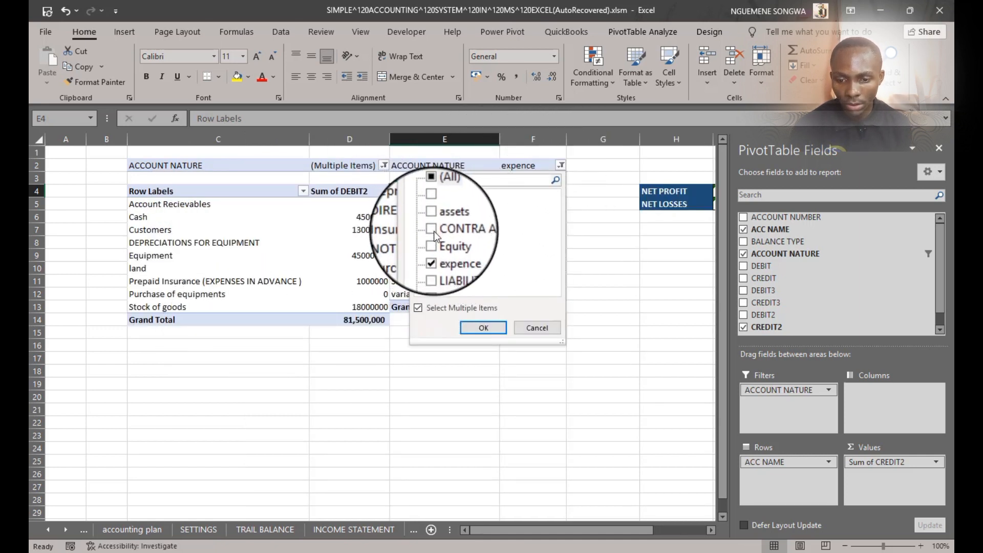
{"action": "scroll", "coordinate": [433, 235], "scroll_direction": "down", "scroll_amount": 1}
{"action": "left_click", "coordinate": [433, 262]}
{"action": "left_click", "coordinate": [433, 256]}
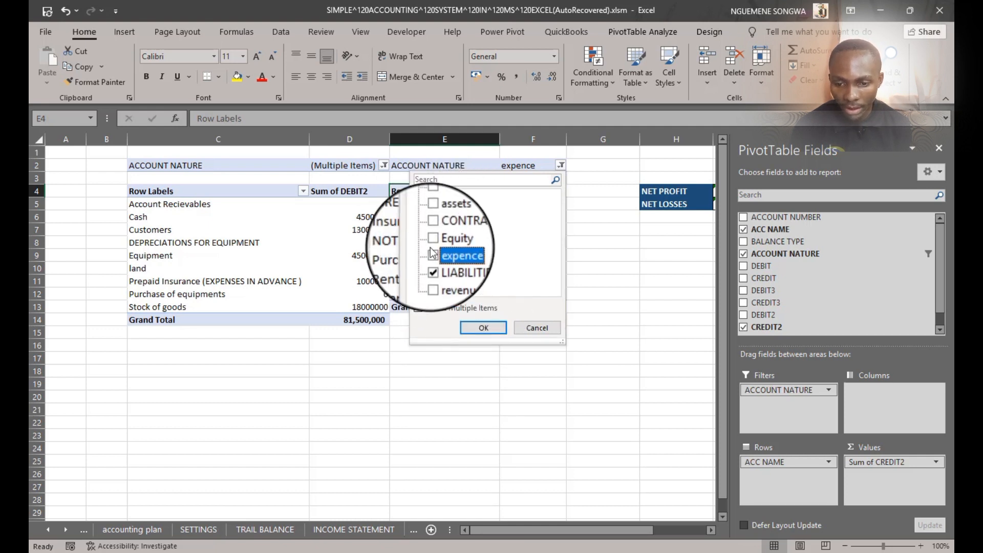
{"action": "left_click", "coordinate": [435, 241]}
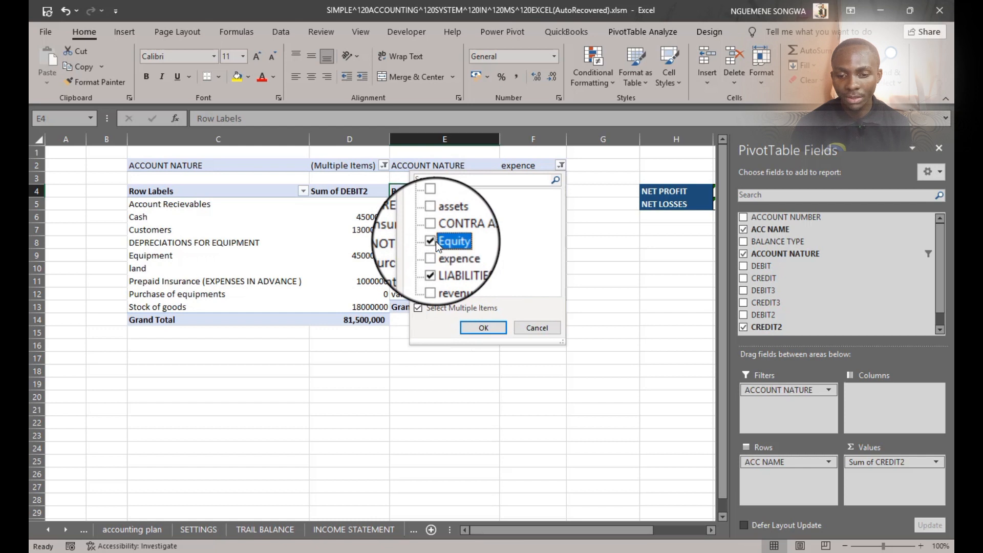
{"action": "left_click", "coordinate": [481, 325]}
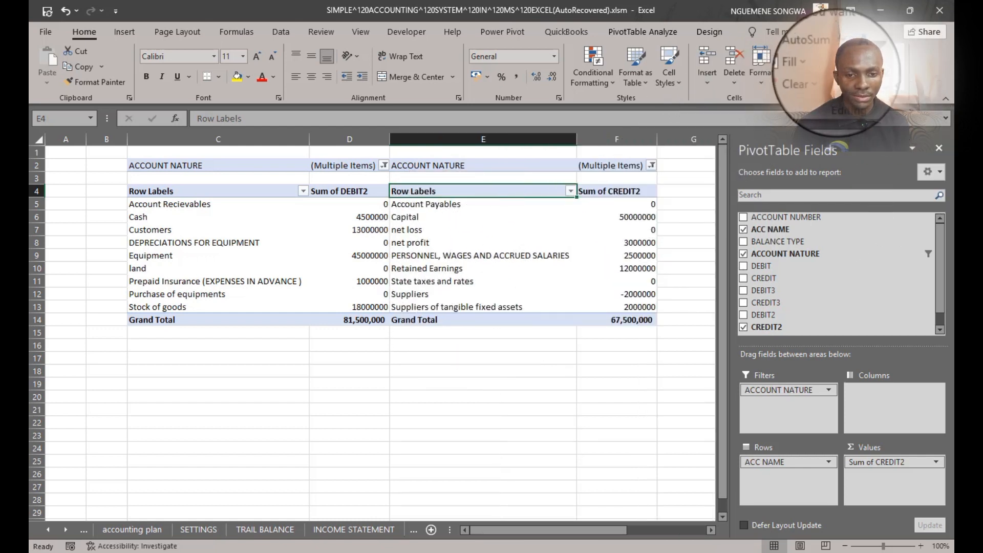
Step: Hide the PivotTable field list on the BALANCE SHEET
{"action": "left_click", "coordinate": [676, 31]}
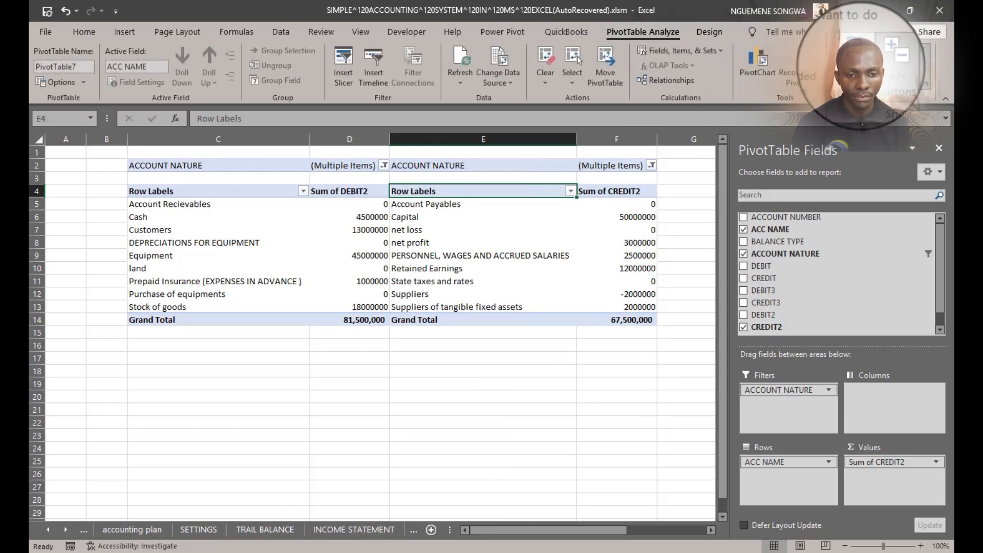
{"action": "left_click", "coordinate": [861, 65]}
{"action": "left_click", "coordinate": [748, 307]}
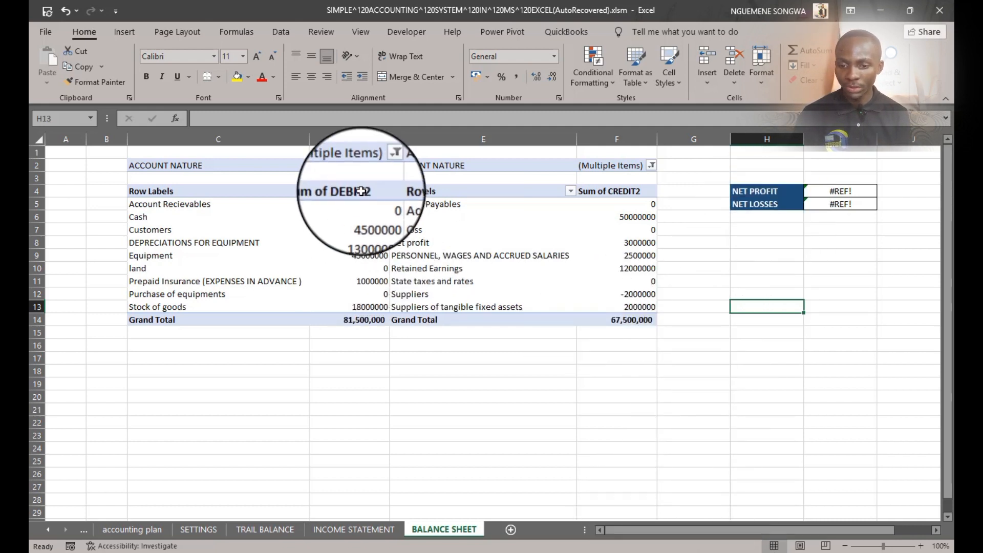
Step: Rename the Sum of DEBIT2 heading in D4 to TOTAL ASSETS
{"action": "left_click", "coordinate": [211, 192]}
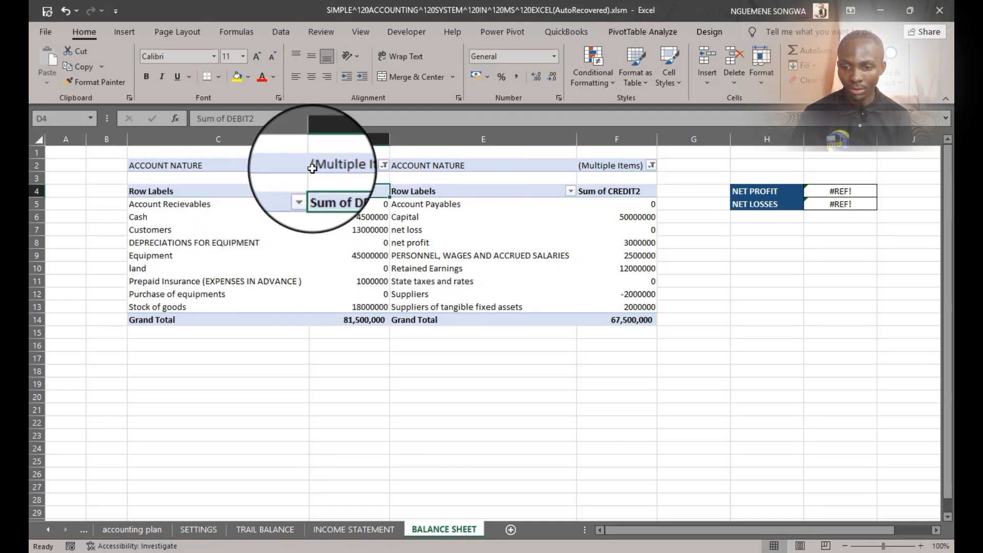
{"action": "left_click", "coordinate": [265, 119]}
{"action": "left_click_drag", "start_coordinate": [265, 119], "coordinate": [144, 117]}
{"action": "type", "text": "OTAL ASSETS"}
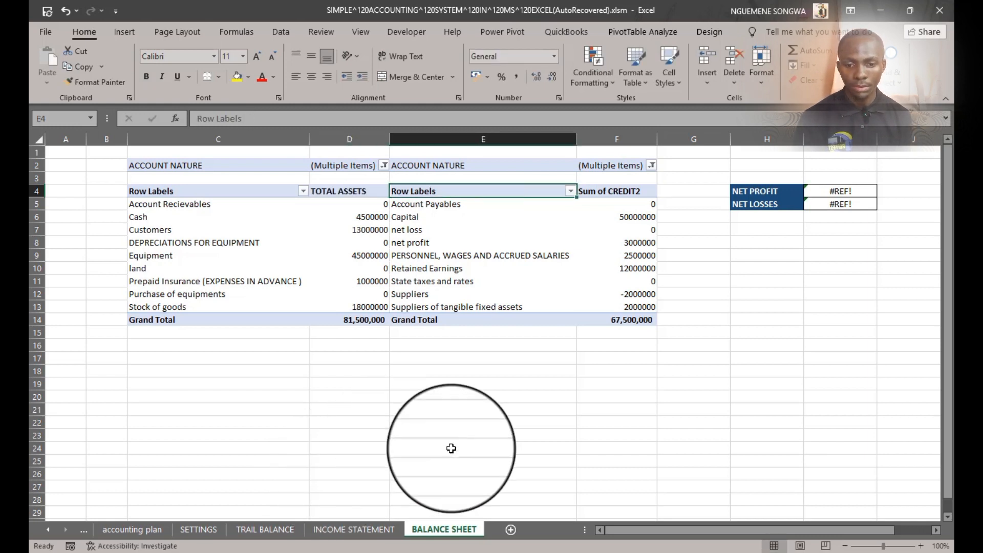
Step: Shorten the custom name of the first pivot table's value field to ASSETS
{"action": "left_click", "coordinate": [626, 189]}
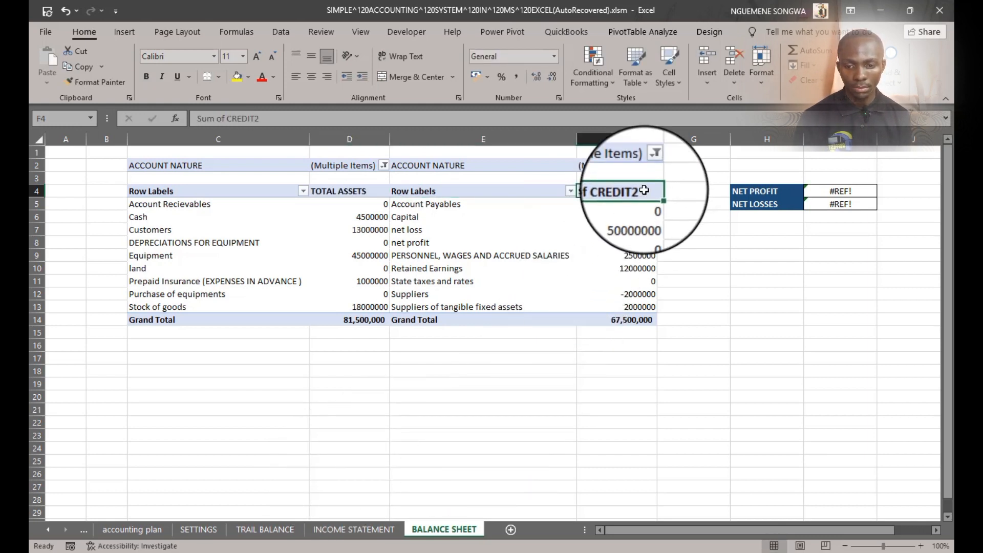
{"action": "left_click", "coordinate": [333, 188]}
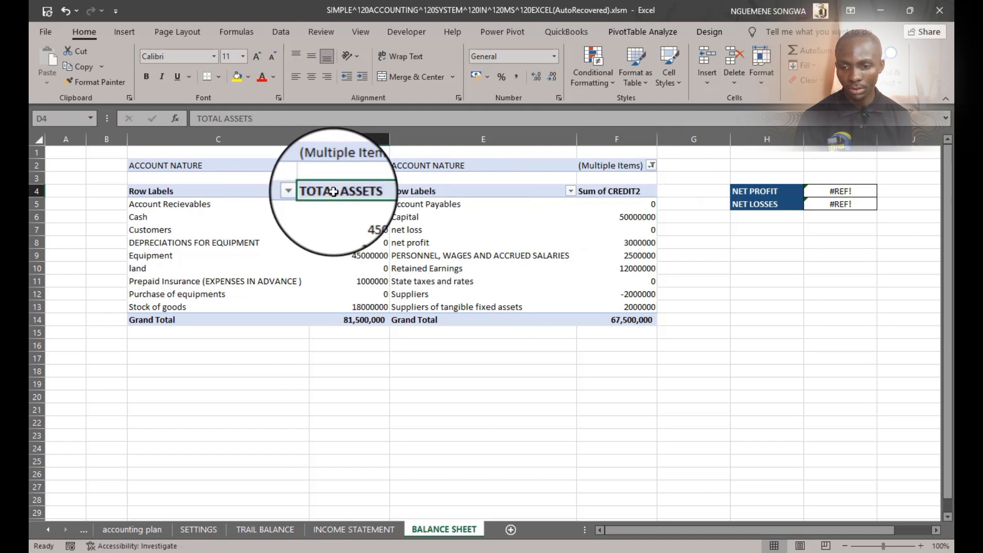
{"action": "double_click", "coordinate": [334, 188]}
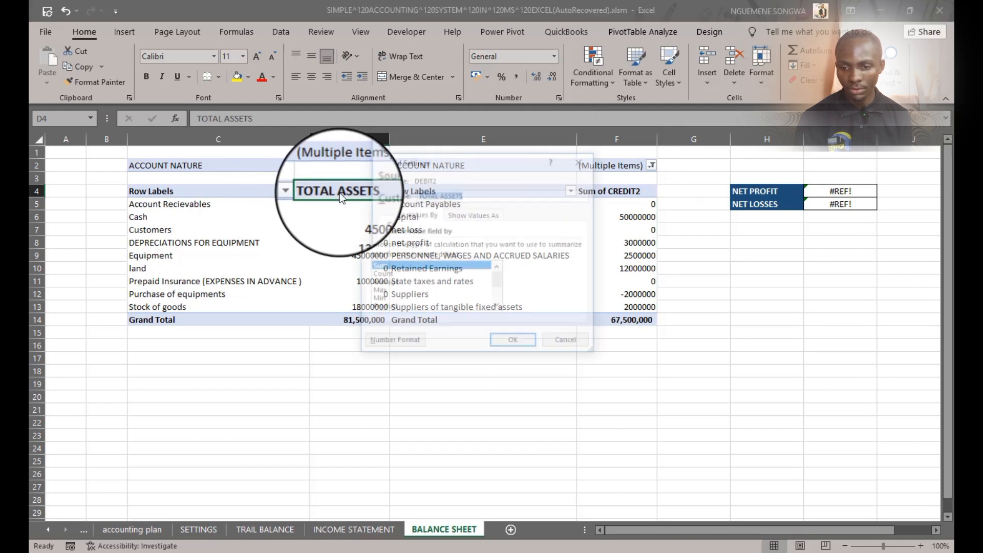
{"action": "left_click", "coordinate": [437, 194]}
{"action": "key", "text": "BackSpace"}
{"action": "key", "text": "BackSpace"}
{"action": "key", "text": "BackSpace"}
{"action": "key", "text": "BackSpace"}
{"action": "key", "text": "BackSpace"}
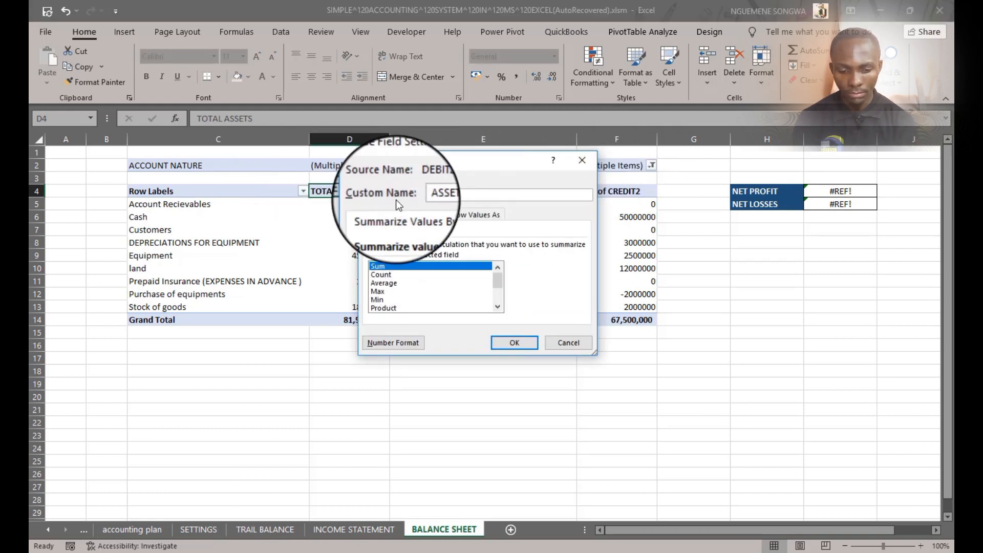
{"action": "key", "text": "Delete"}
{"action": "left_click", "coordinate": [518, 340]}
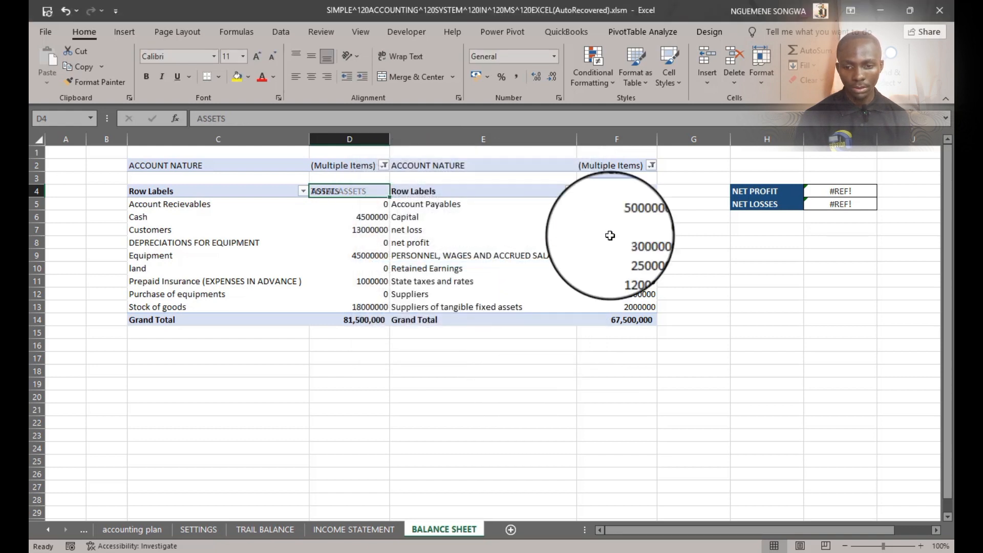
Step: Rename the Sum of CREDIT2 heading to LIABILITIES & EQUITY and widen column F to fit it
{"action": "left_click", "coordinate": [617, 191]}
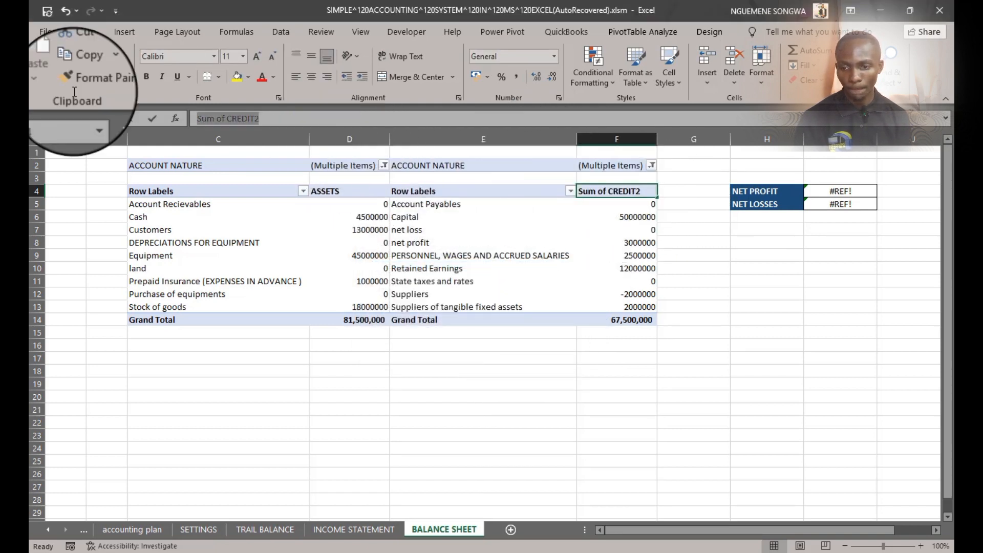
{"action": "type", "text": "LIABILITIES & EQUITY"}
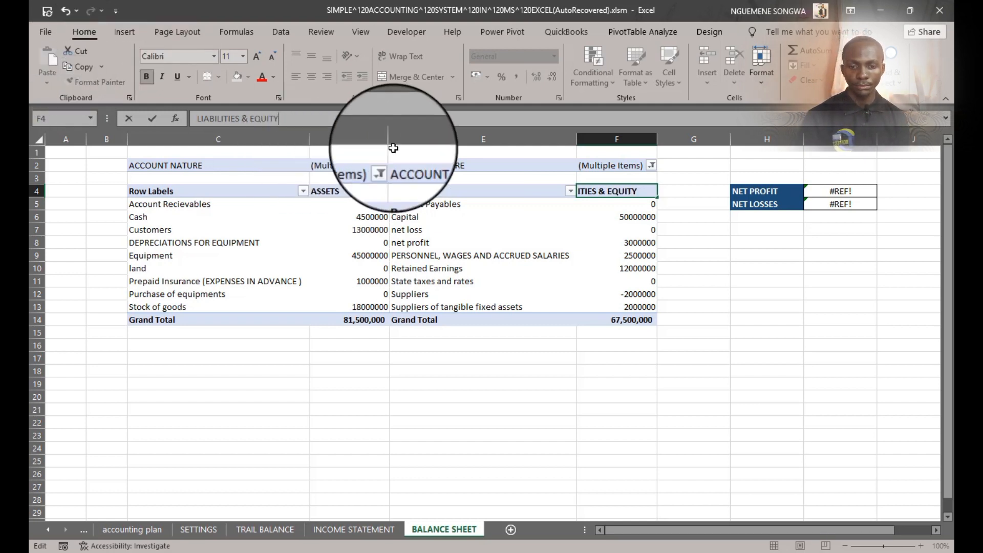
{"action": "left_click", "coordinate": [793, 252]}
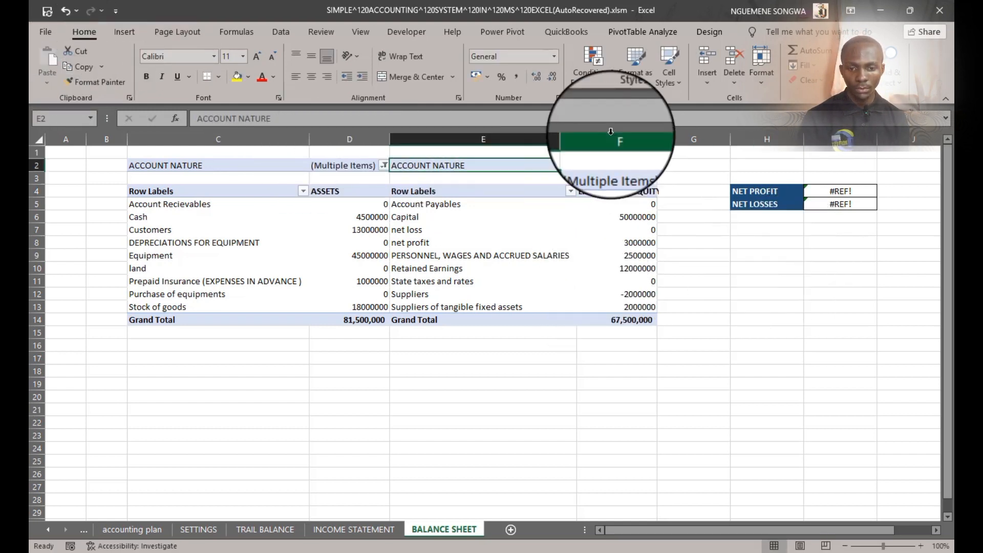
{"action": "left_click_drag", "start_coordinate": [658, 142], "coordinate": [678, 147]}
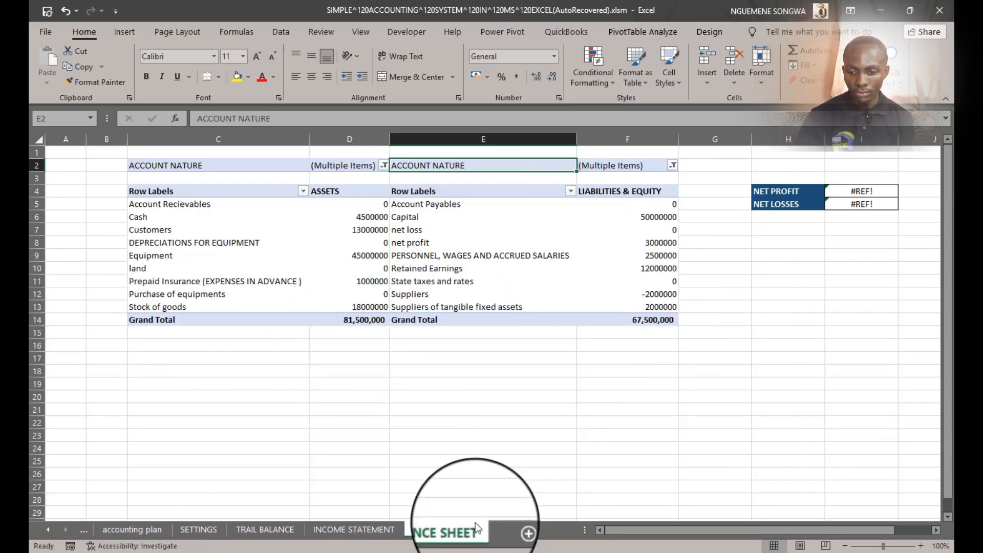
Step: Check the INCOME STATEMENT's net profit section and examine the NET PROFIT formula in I4 on the BALANCE SHEET
{"action": "left_click", "coordinate": [348, 531]}
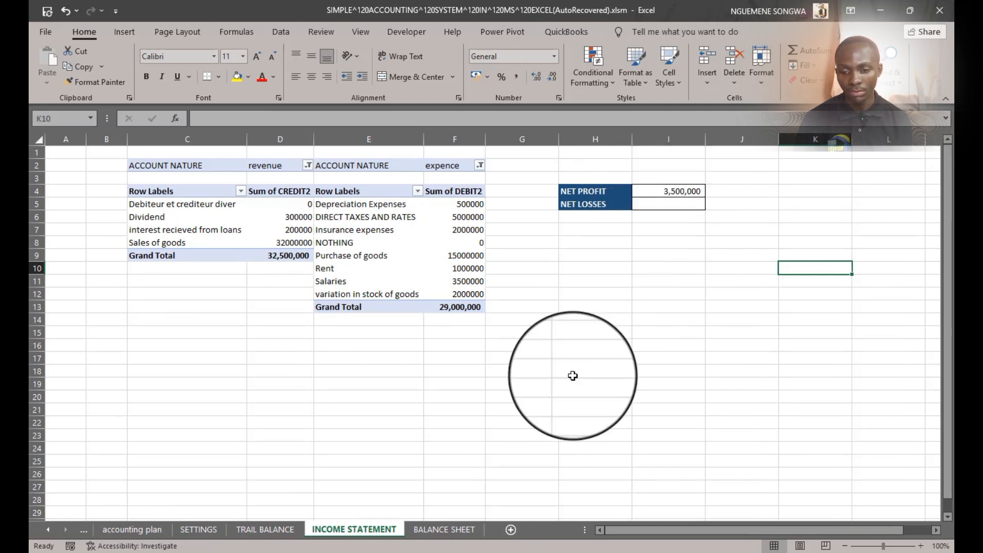
{"action": "left_click", "coordinate": [459, 531]}
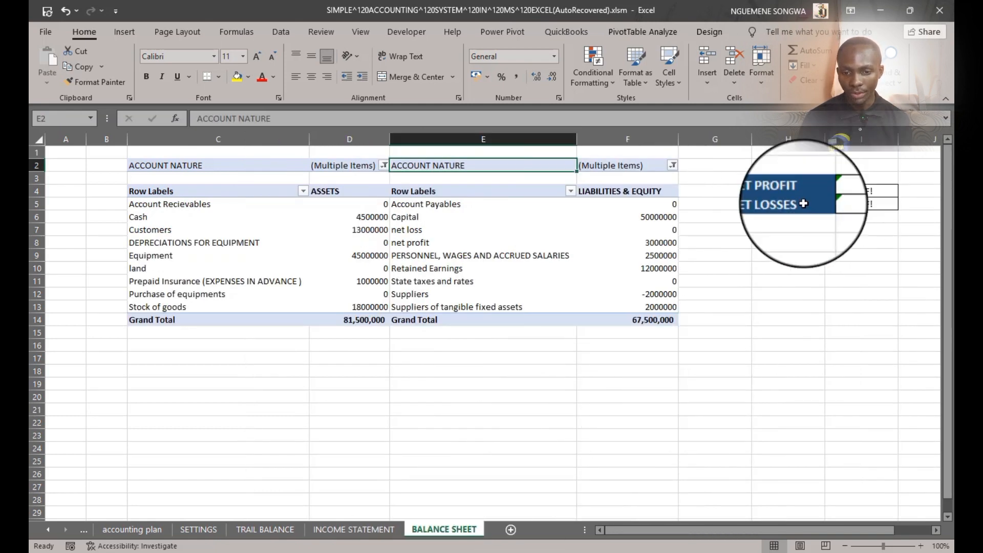
{"action": "left_click", "coordinate": [884, 195]}
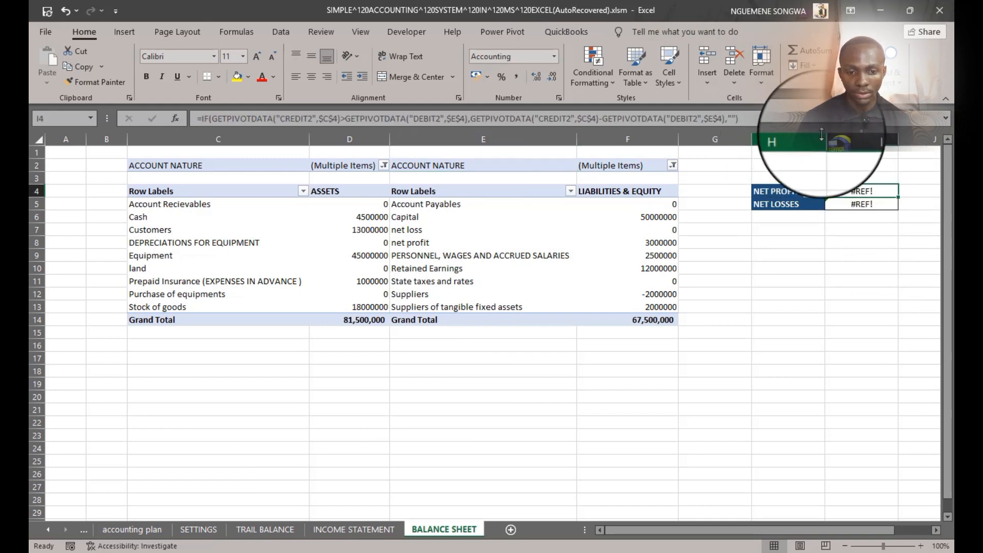
{"action": "left_click_drag", "start_coordinate": [751, 118], "coordinate": [440, 186]}
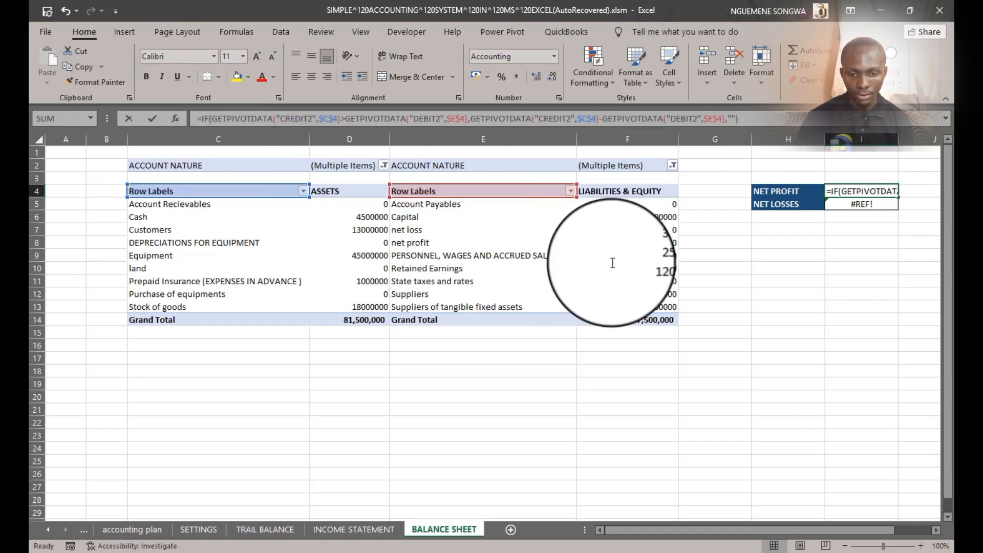
{"action": "left_click_drag", "start_coordinate": [821, 126], "coordinate": [820, 363]}
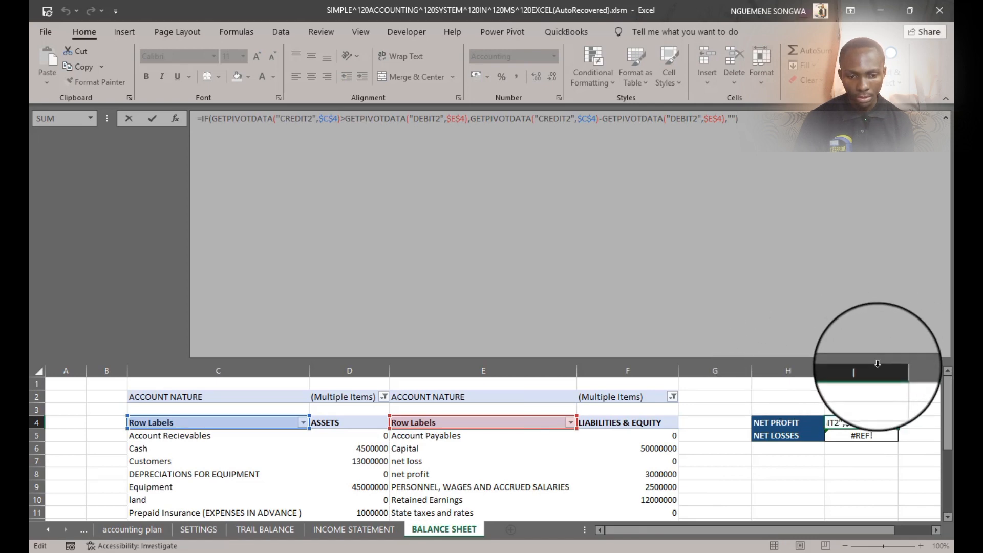
{"action": "left_click_drag", "start_coordinate": [935, 362], "coordinate": [952, 55]}
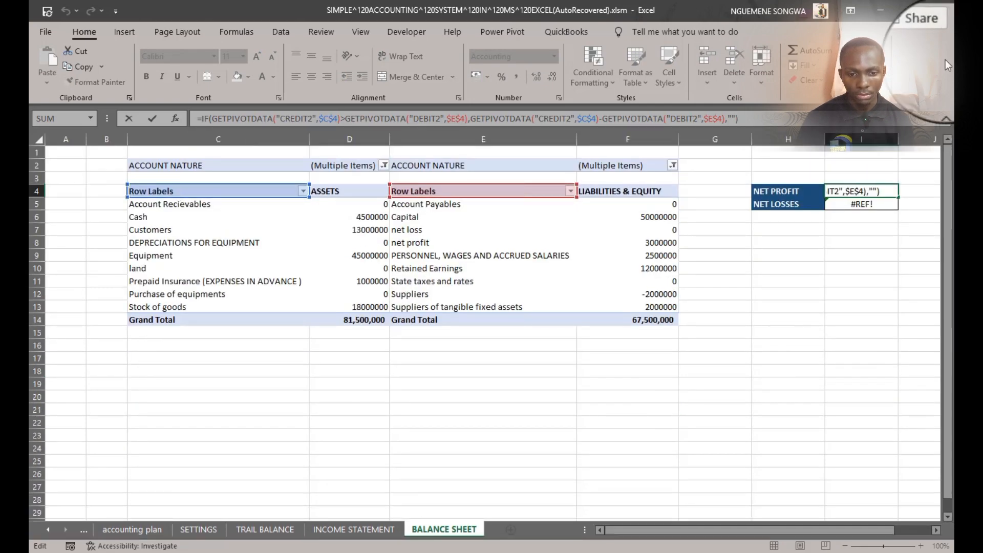
Step: Subtract the liabilities and equity grand total from the assets grand total in H14, using =GETPIVOTDATA("DEBIT2",$C$4)-GETPIVOTDATA("CREDIT2",$E$4)
{"action": "left_click", "coordinate": [788, 319]}
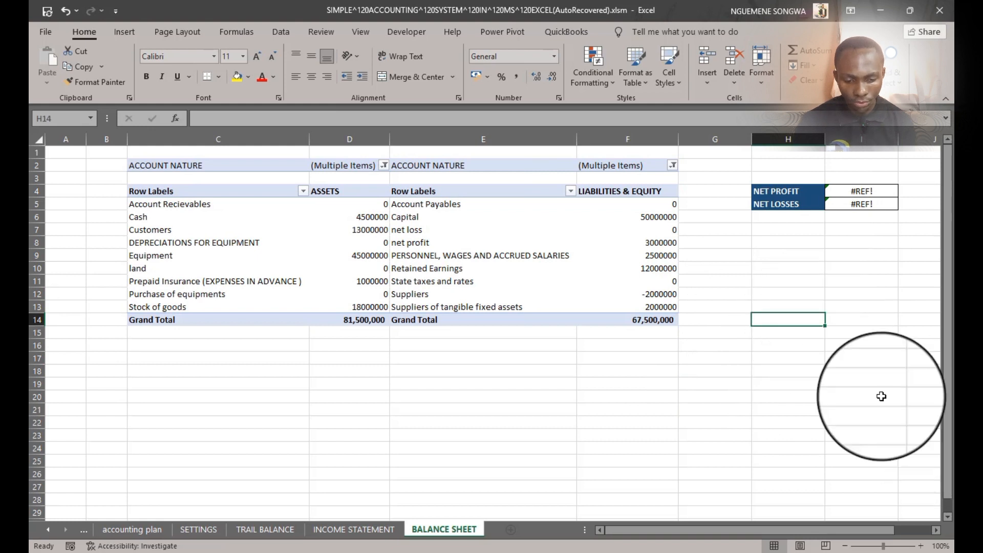
{"action": "type", "text": "=GETPIVOTDATA(\"DEBIT2\",$C$4"}
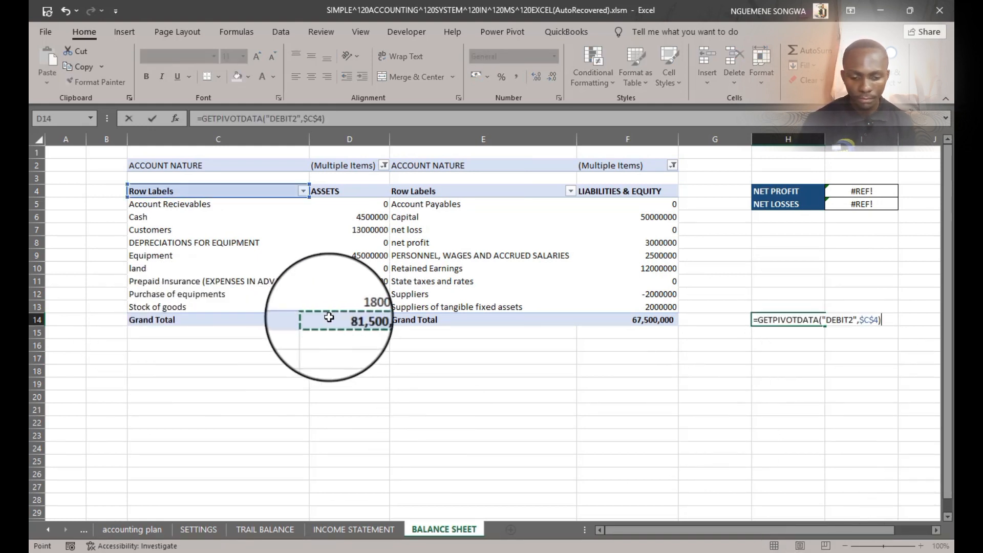
{"action": "type", "text": "-"}
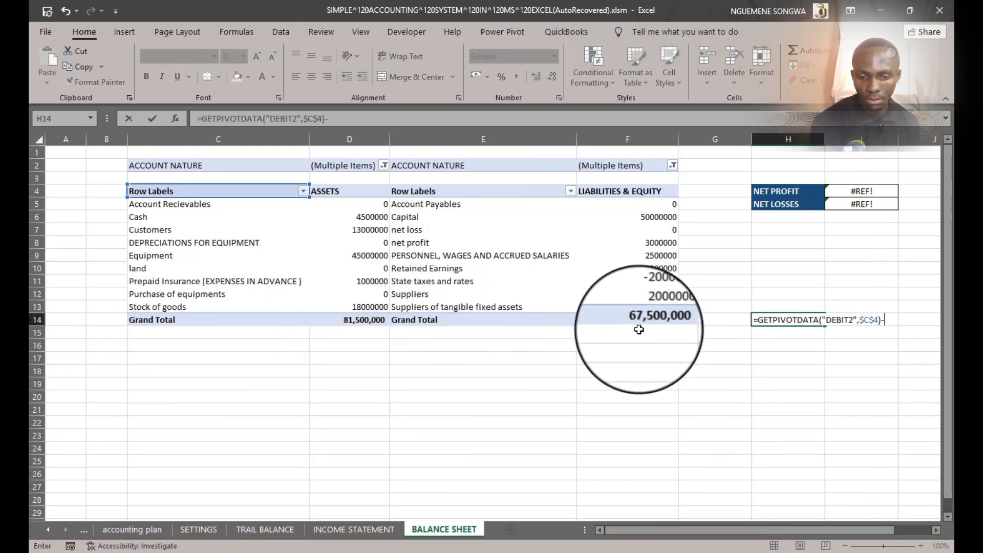
{"action": "left_click", "coordinate": [647, 320]}
{"action": "key", "text": "Tab"}
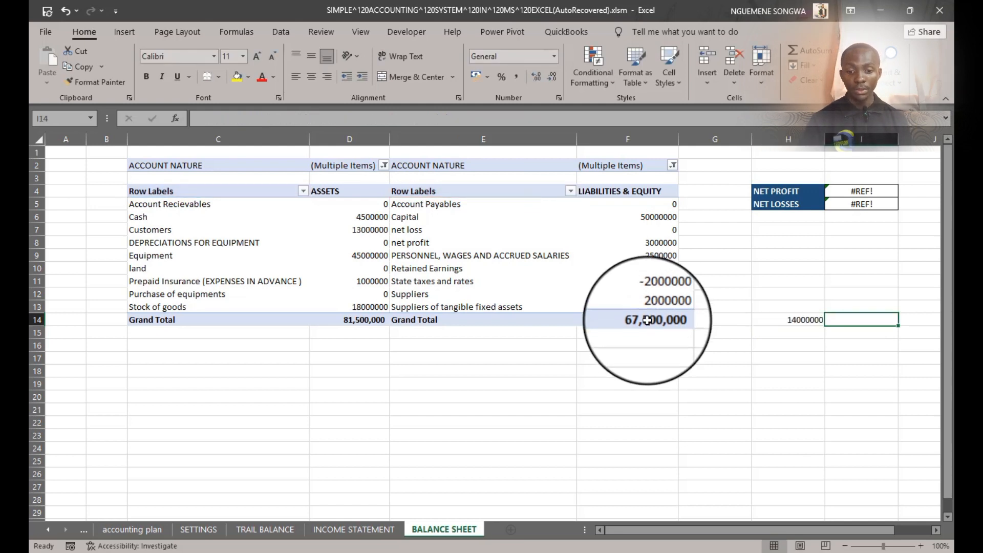
Step: Check the INCOME STATEMENT, and format H14 on the BALANCE SHEET as Accounting with thousands separators and no decimals
{"action": "left_click", "coordinate": [324, 527]}
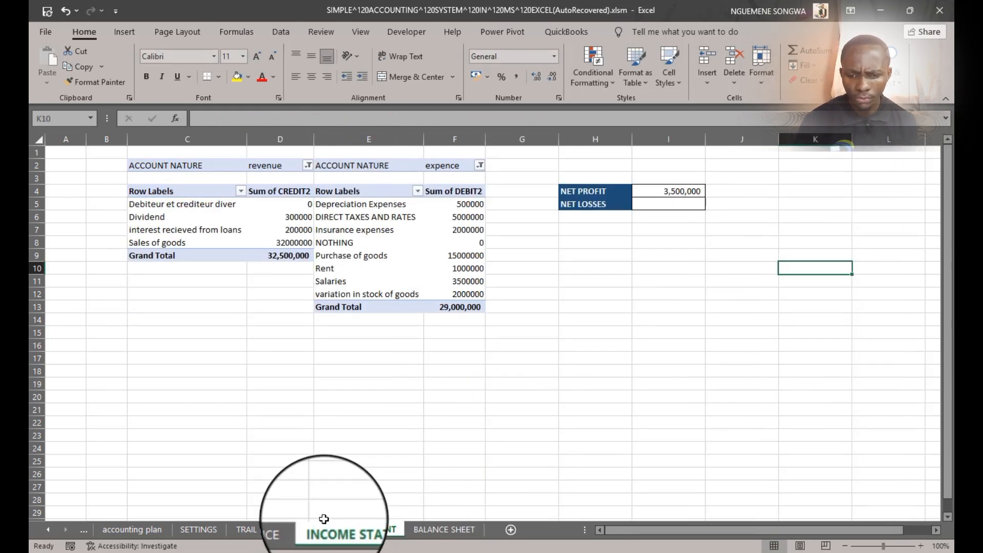
{"action": "left_click", "coordinate": [435, 524]}
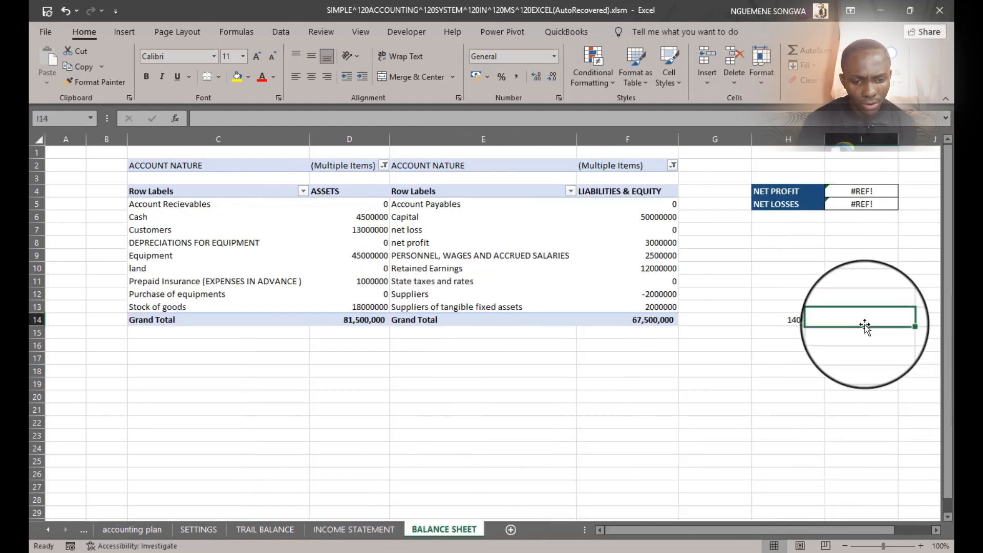
{"action": "left_click", "coordinate": [803, 320]}
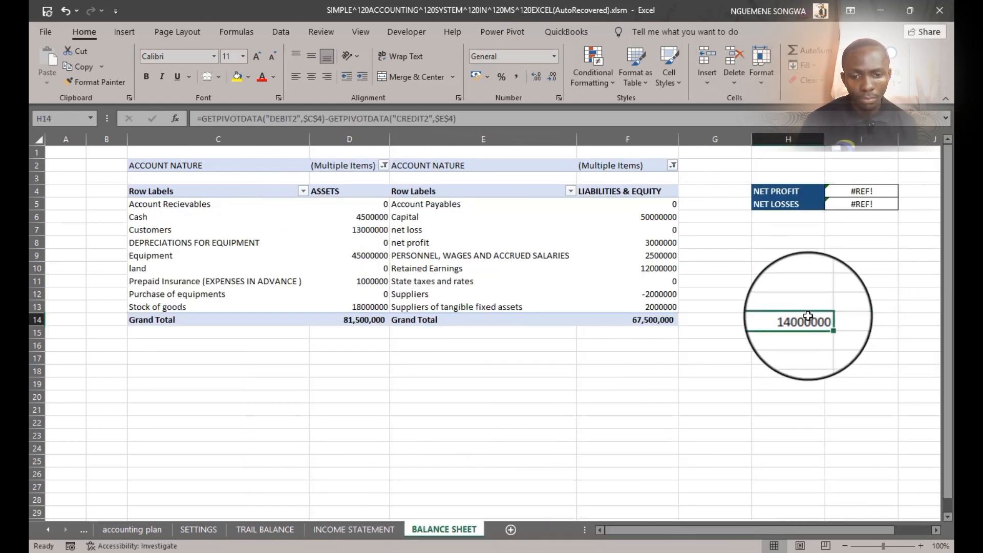
{"action": "left_click", "coordinate": [522, 73]}
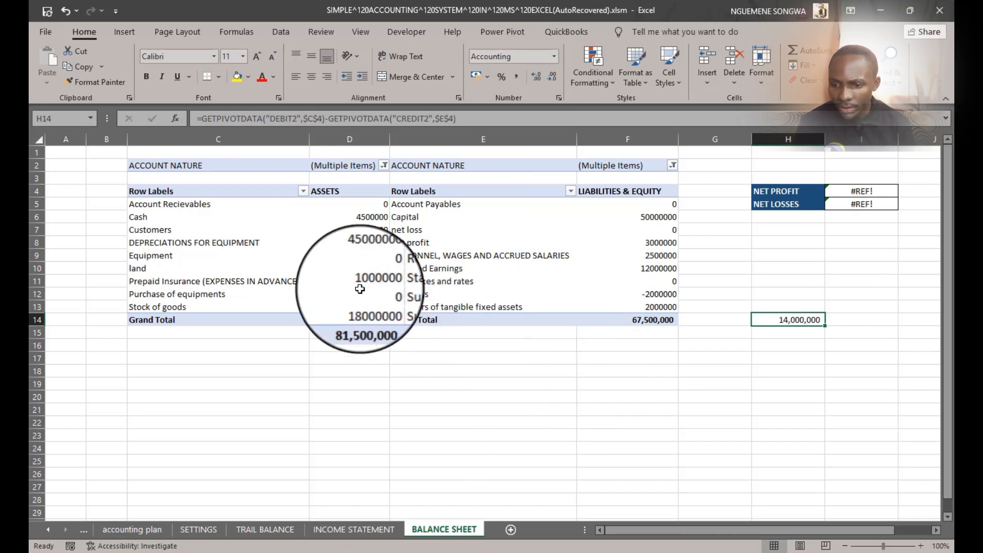
Step: Check the account nature filter of the assets pivot table and review its rows from Account Recievables to DEPRECIATIONS FOR EQUIPMENT
{"action": "left_click", "coordinate": [385, 166]}
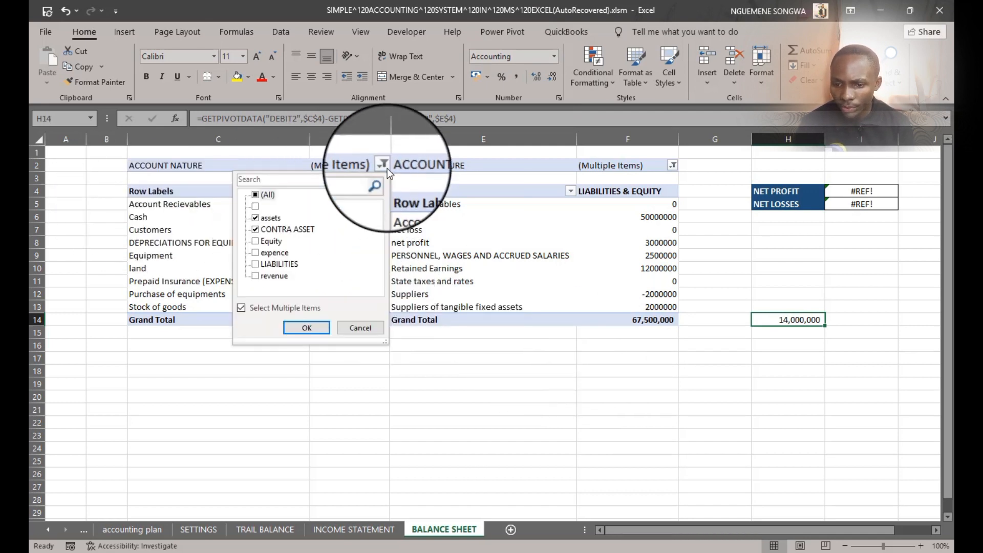
{"action": "left_click", "coordinate": [387, 168]}
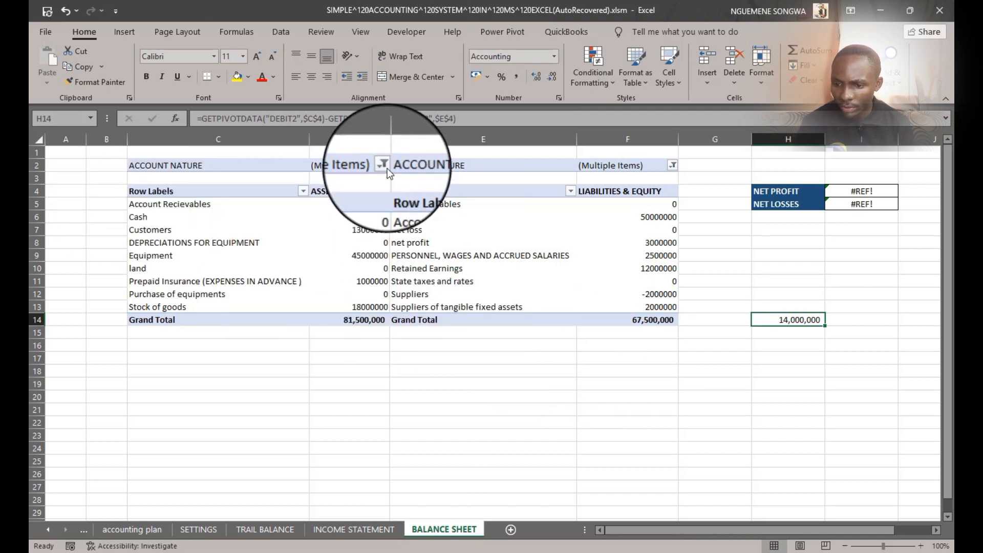
{"action": "left_click", "coordinate": [143, 203]}
{"action": "left_click", "coordinate": [138, 217]}
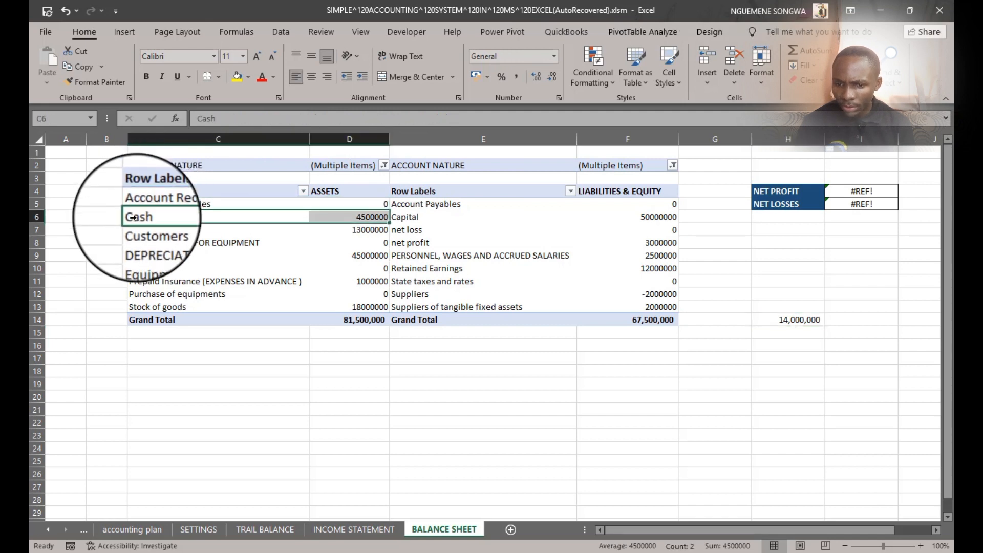
{"action": "left_click", "coordinate": [136, 230]}
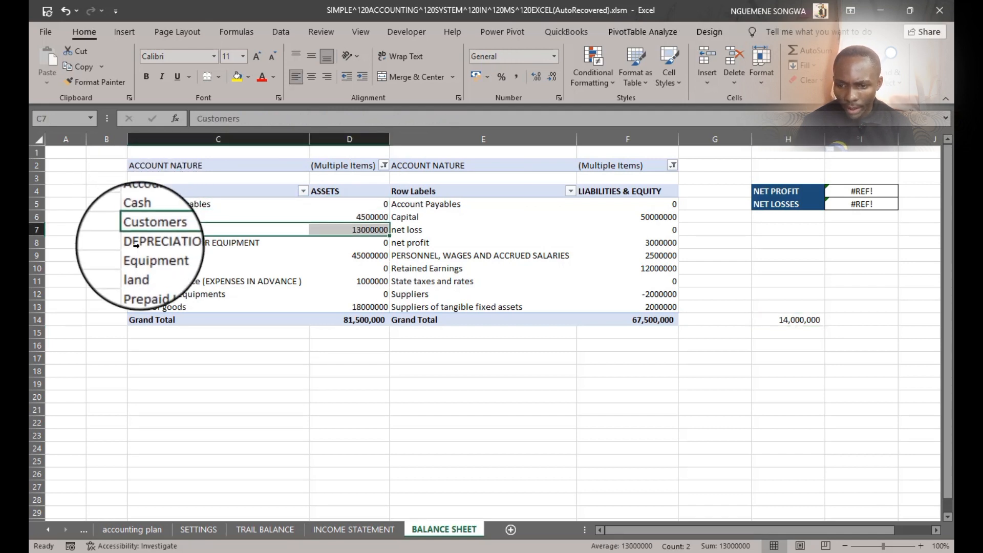
{"action": "left_click", "coordinate": [137, 242]}
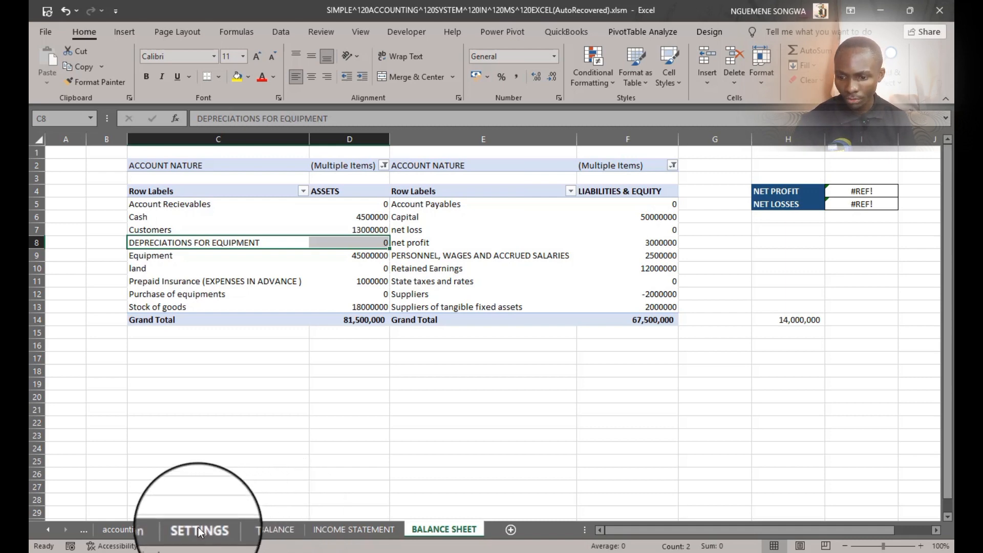
Step: Look through the accounting plan, LEDGER and journal sheets, and examine the DEPRECIATIONS FOR EQUIPMENT row and the closing CREDIT2 column on TRAIL BALANCE
{"action": "left_click", "coordinate": [137, 527]}
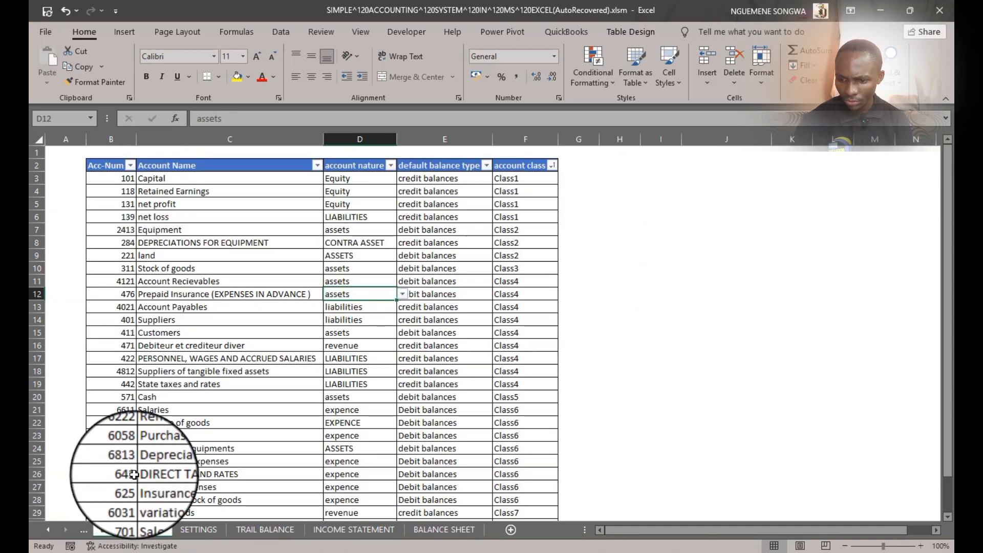
{"action": "left_click", "coordinate": [88, 527]}
{"action": "left_click", "coordinate": [88, 528]}
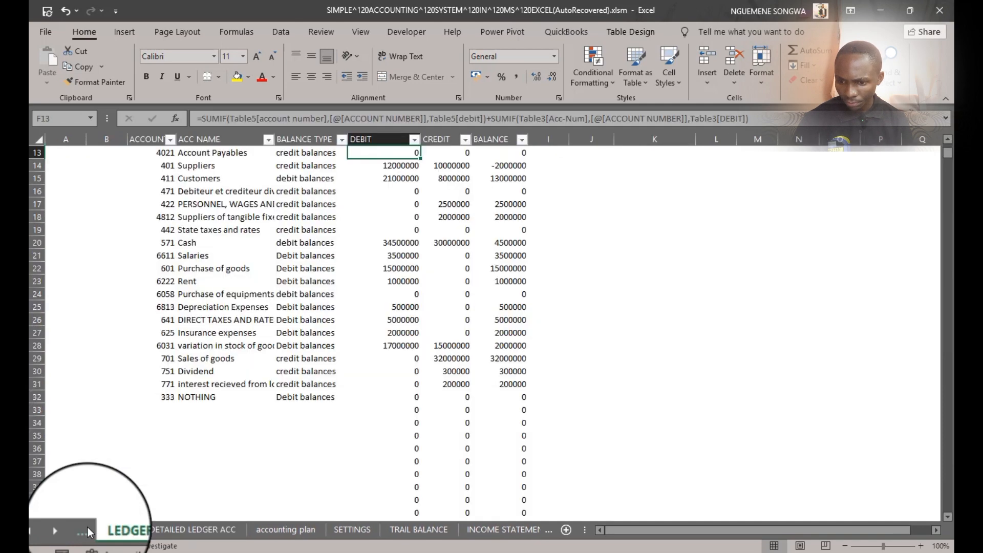
{"action": "left_click", "coordinate": [88, 527]}
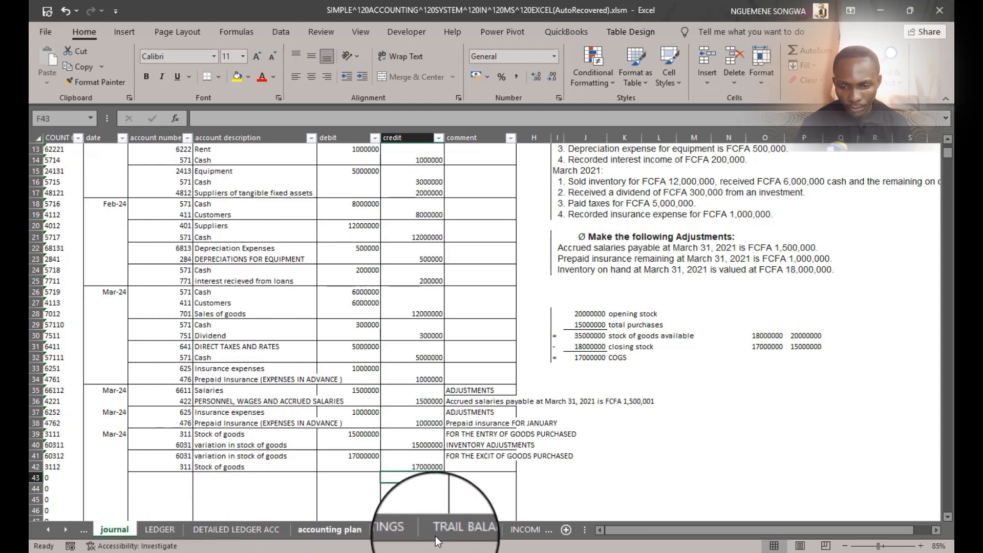
{"action": "left_click", "coordinate": [456, 530]}
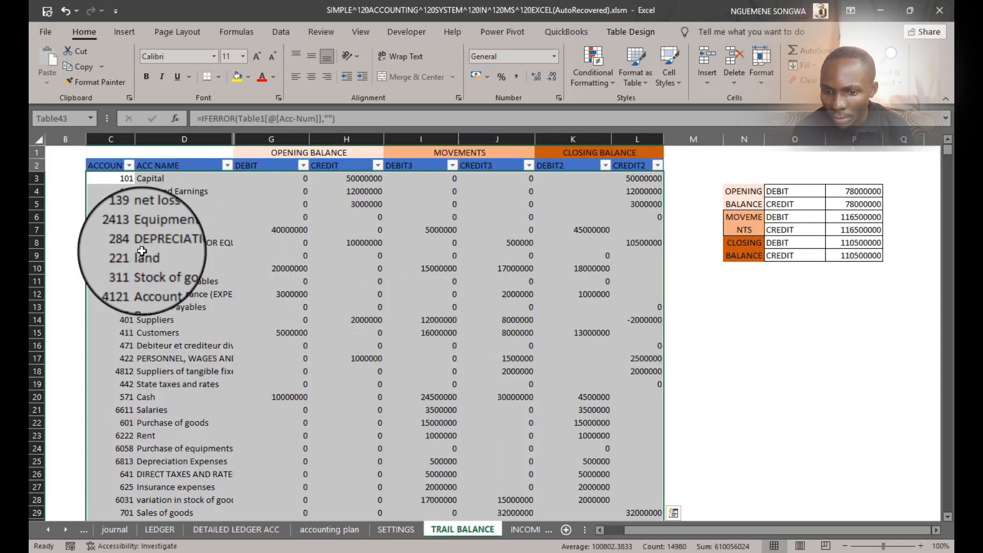
{"action": "left_click", "coordinate": [96, 242]}
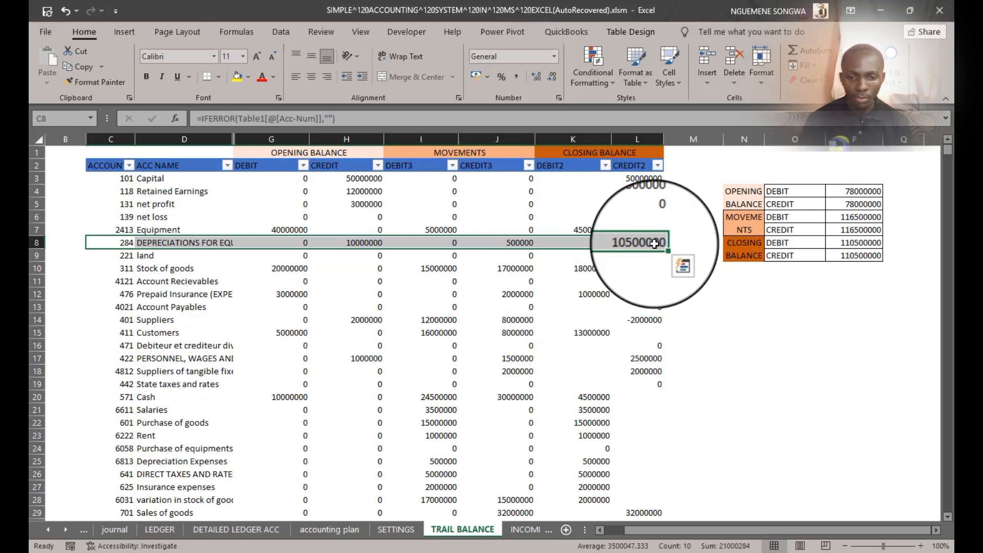
{"action": "left_click", "coordinate": [629, 165]}
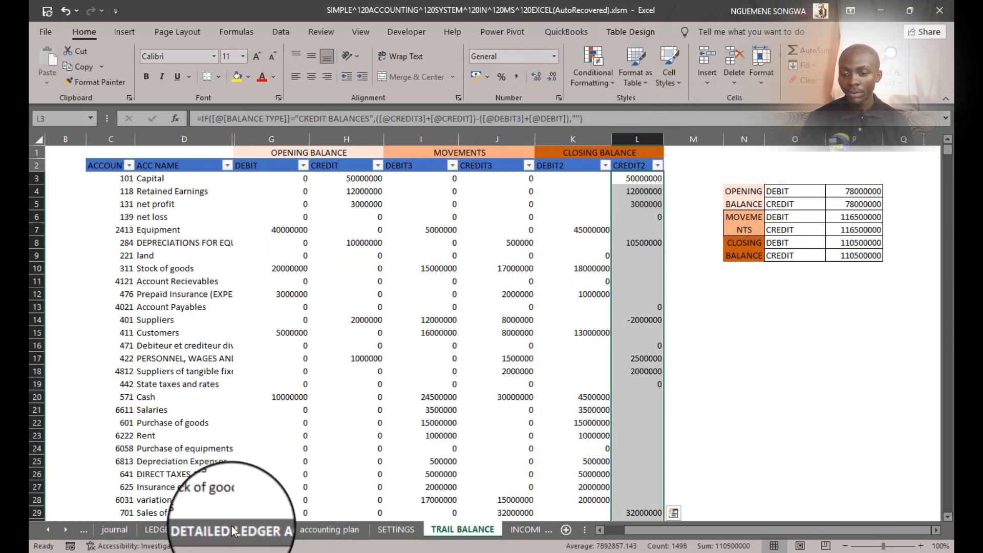
Step: Check the nature and default balance type of account 284 on the accounting plan, and return to the BALANCE SHEET
{"action": "mouse_move", "coordinate": [295, 552]}
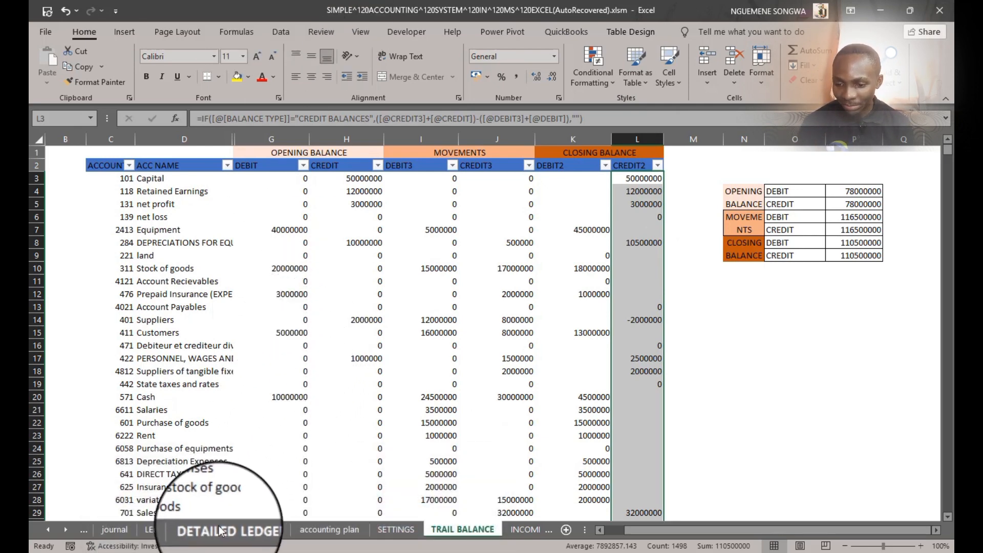
{"action": "left_click", "coordinate": [329, 530]}
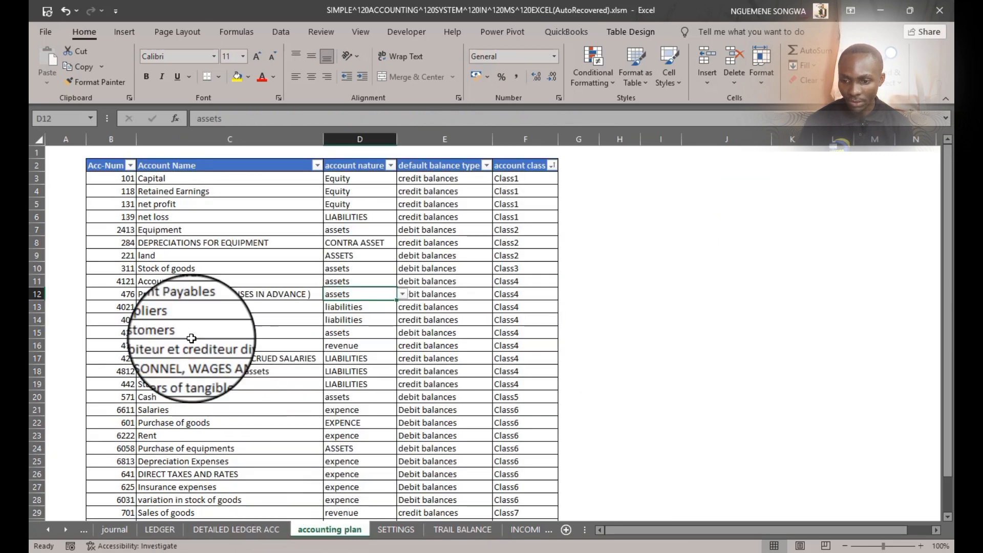
{"action": "left_click", "coordinate": [89, 242]}
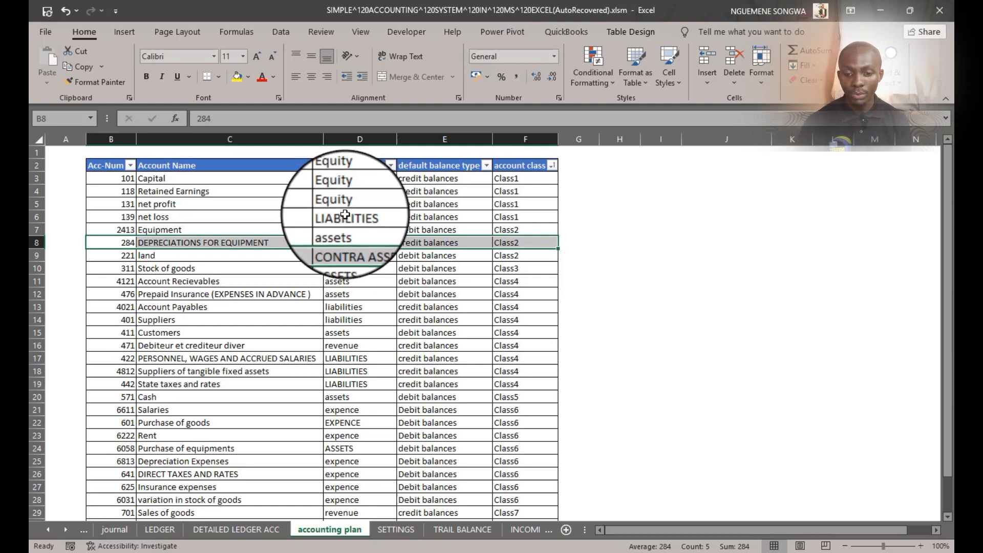
{"action": "left_click", "coordinate": [525, 530]}
{"action": "left_click", "coordinate": [527, 530]}
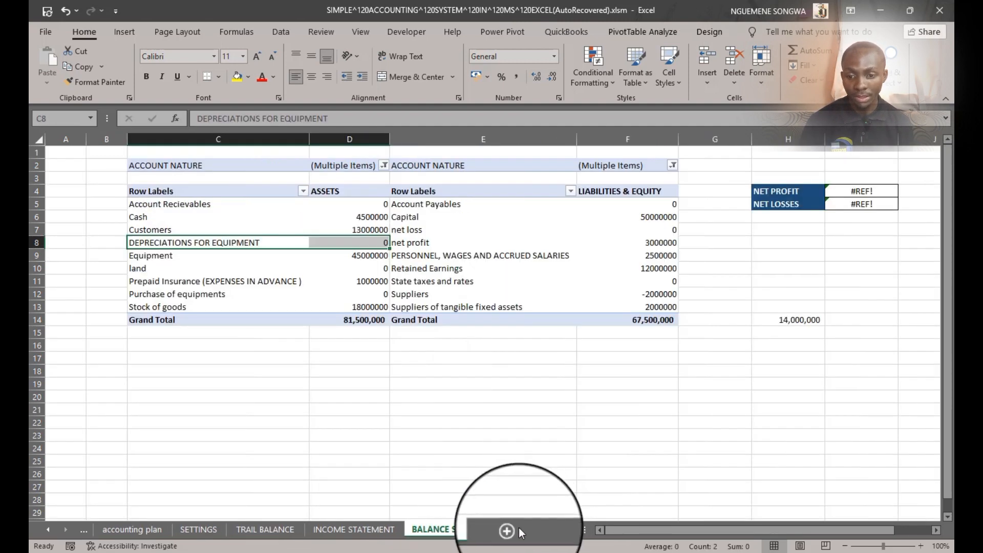
Step: Review the ASSETS column, comparing the DEPRECIATIONS FOR EQUIPMENT row with the Equipment row
{"action": "left_click_drag", "start_coordinate": [352, 195], "coordinate": [351, 322]}
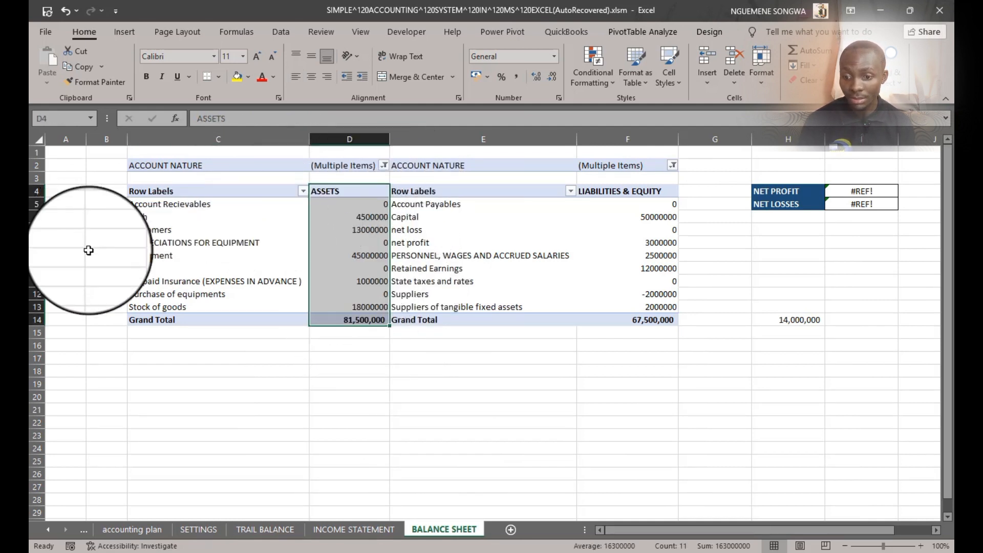
{"action": "left_click", "coordinate": [134, 243]}
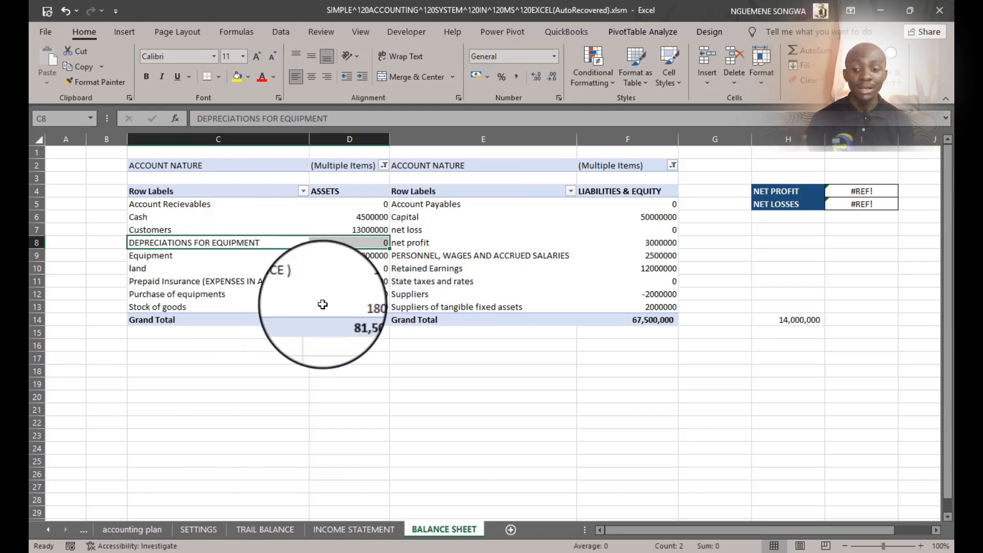
{"action": "left_click", "coordinate": [133, 258]}
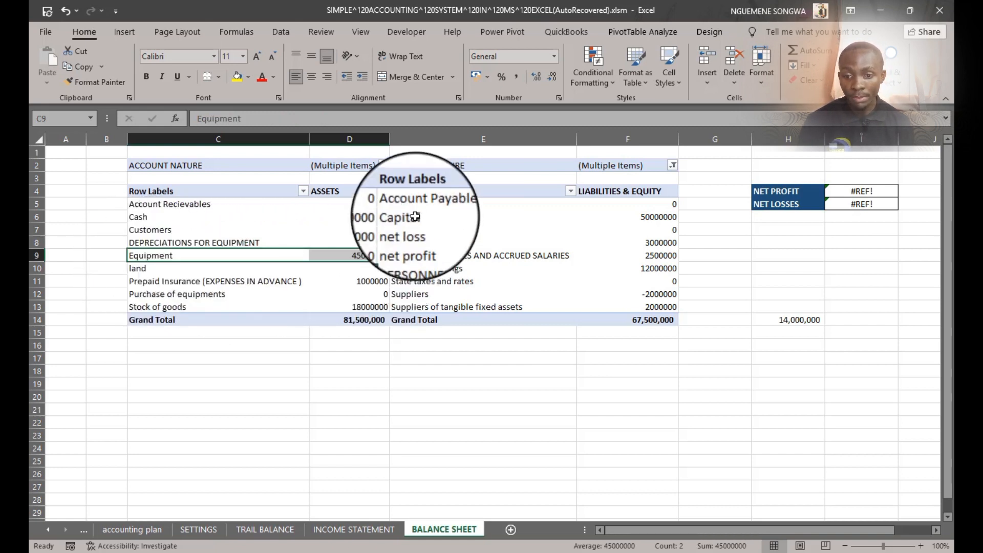
Step: Format the ASSETS values in D5:D13 and the LIABILITIES & EQUITY values in F5:F14 as Accounting with thousands separators and no decimals
{"action": "left_click_drag", "start_coordinate": [358, 204], "coordinate": [361, 306]}
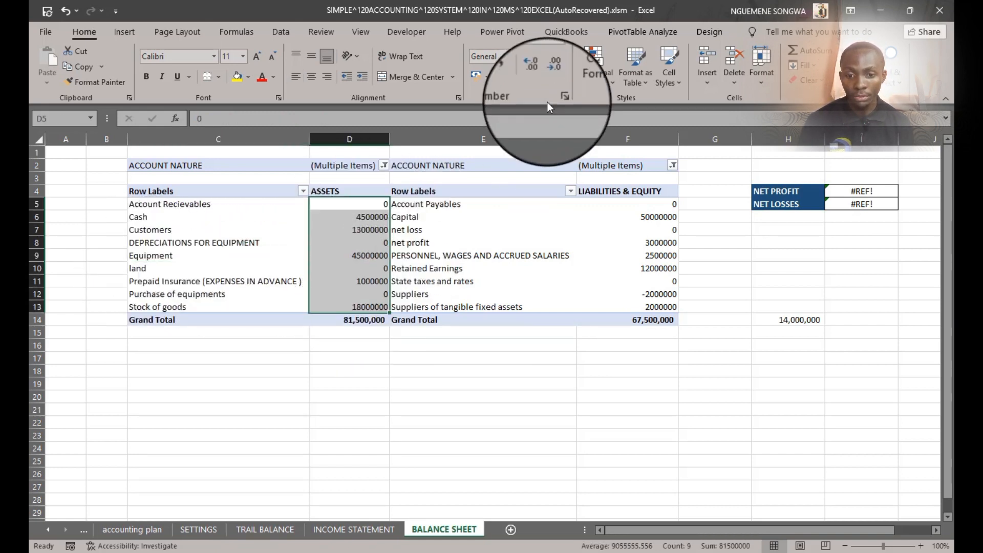
{"action": "left_click", "coordinate": [516, 77]}
{"action": "left_click_drag", "start_coordinate": [634, 204], "coordinate": [635, 308]}
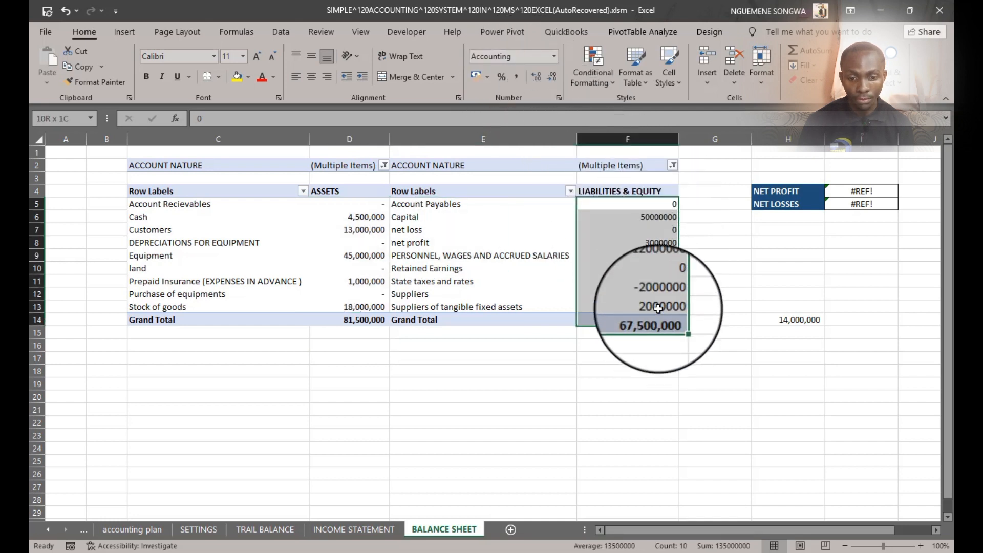
{"action": "left_click", "coordinate": [517, 75]}
Step: Compare the Equipment and depreciation amounts in the ASSETS column with the closing credit balance in L8 of TRAIL BALANCE
{"action": "left_click", "coordinate": [362, 254]}
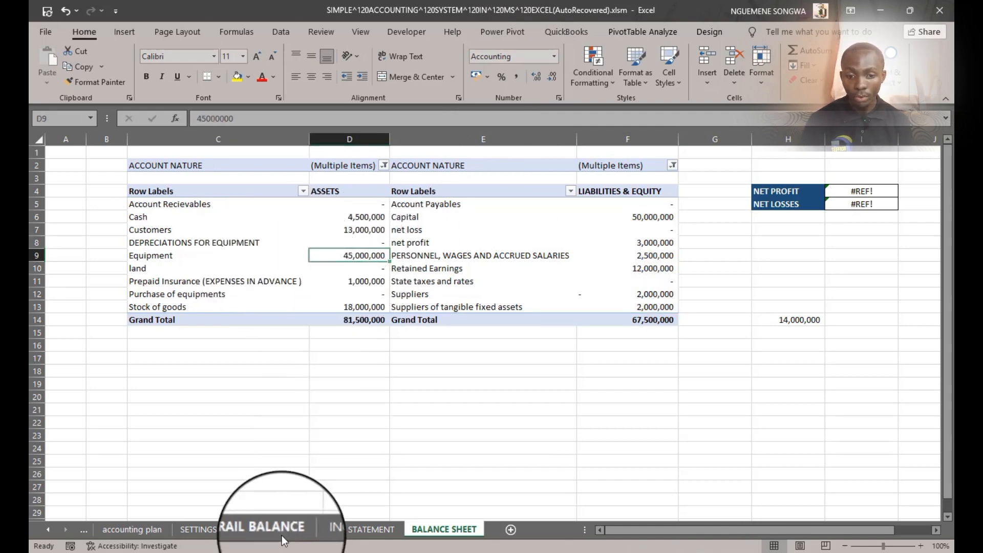
{"action": "left_click", "coordinate": [266, 529]}
{"action": "left_click", "coordinate": [641, 243]}
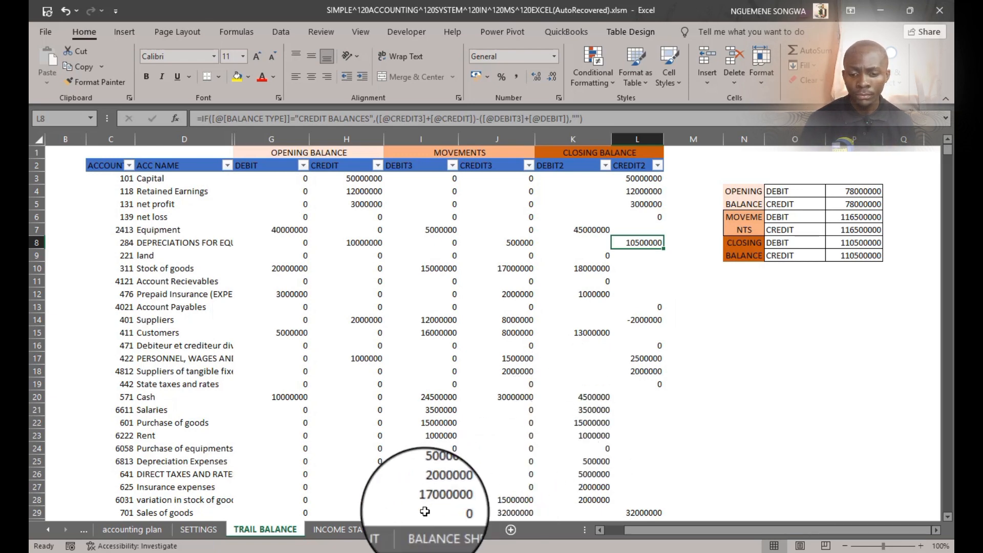
{"action": "left_click", "coordinate": [439, 531]}
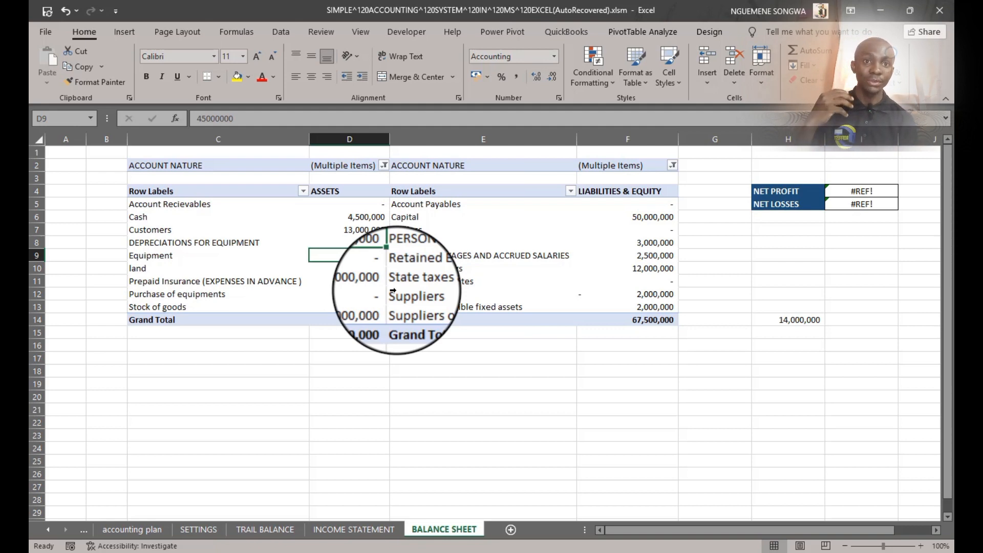
{"action": "left_click", "coordinate": [376, 243]}
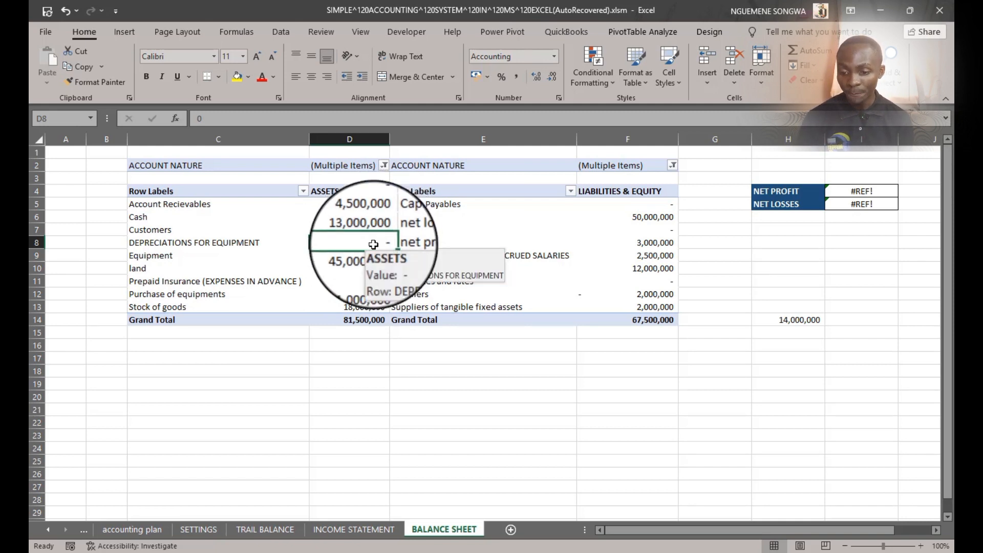
Step: Check the account nature assigned to DEPRECIATIONS FOR EQUIPMENT in D8 of the accounting plan, and return to the BALANCE SHEET
{"action": "left_click", "coordinate": [155, 530]}
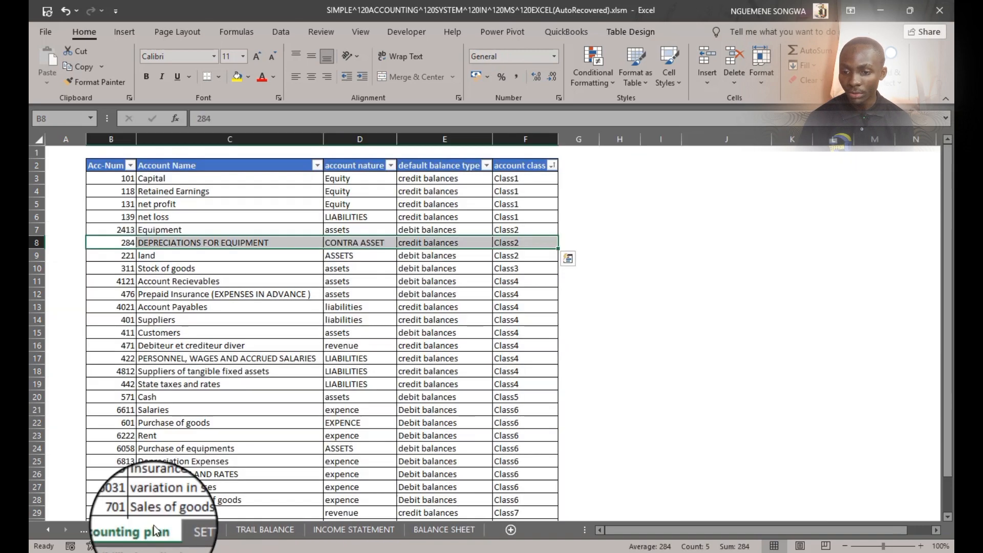
{"action": "left_click", "coordinate": [103, 243]}
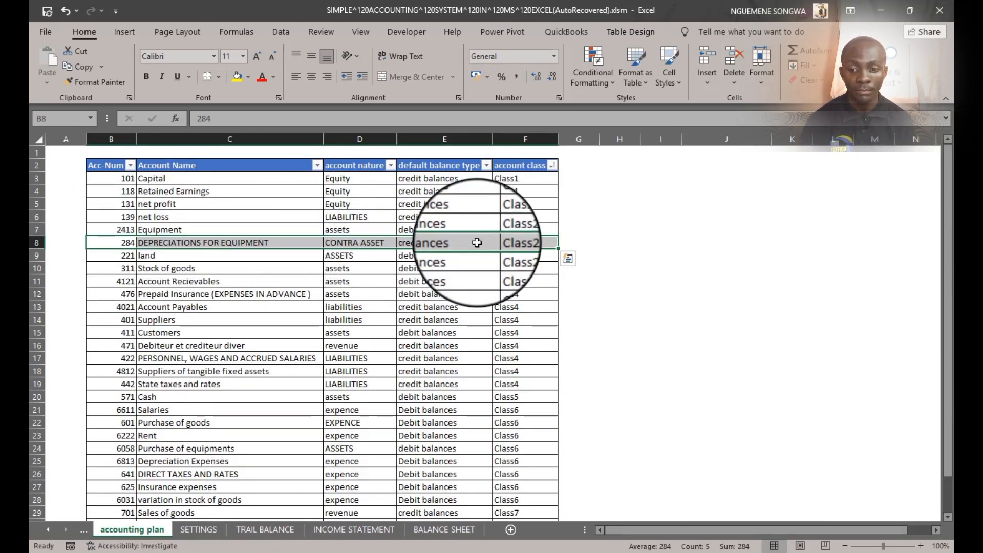
{"action": "left_click", "coordinate": [362, 240]}
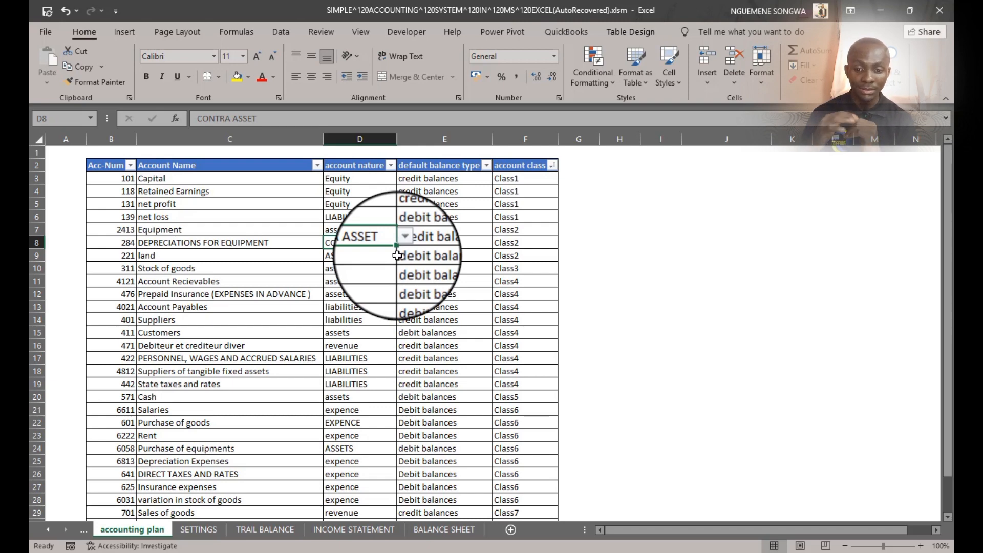
{"action": "left_click", "coordinate": [444, 530]}
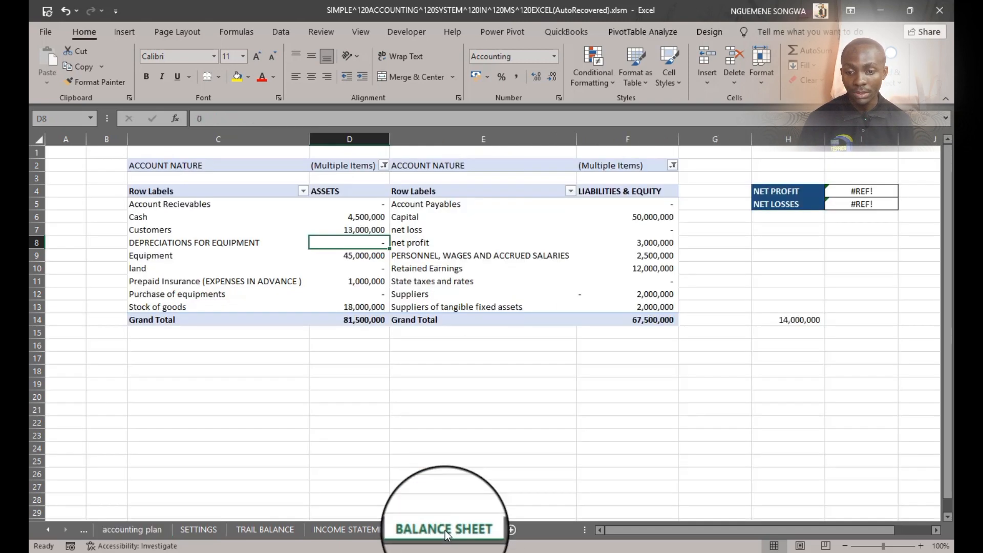
Step: Try to edit the DEPRECIATIONS FOR EQUIPMENT value in D8 directly inside the assets pivot table
{"action": "left_click", "coordinate": [281, 119]}
{"action": "key", "text": "Return"}
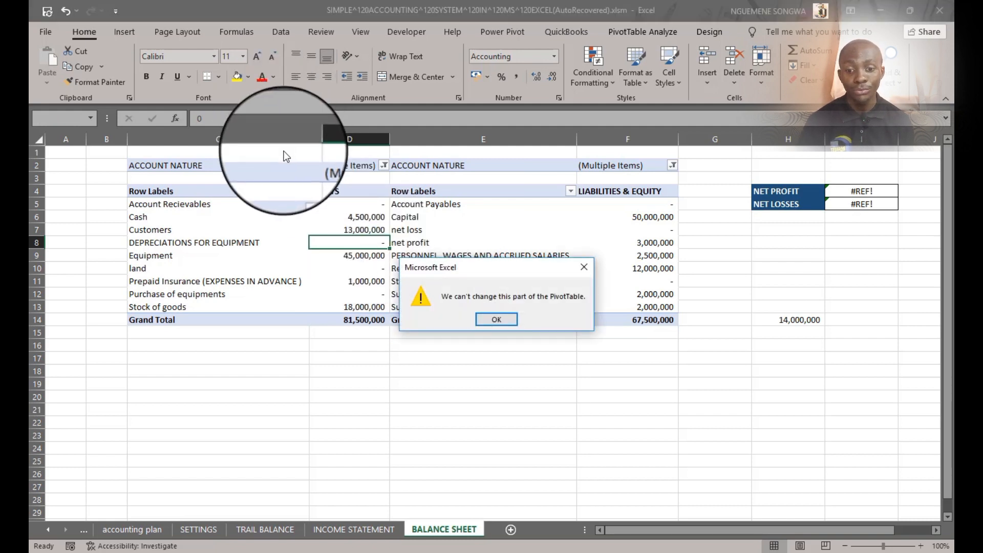
{"action": "left_click", "coordinate": [585, 267]}
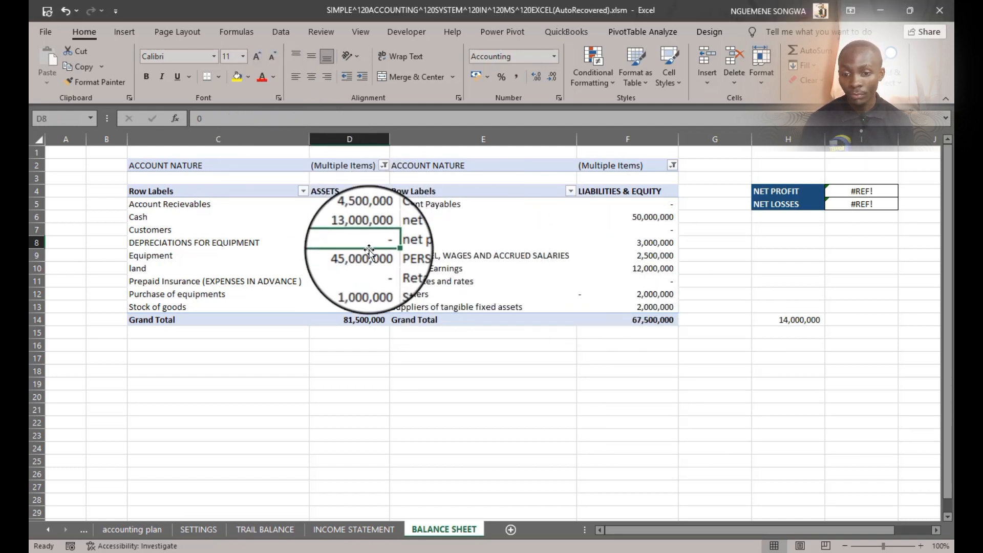
{"action": "left_click", "coordinate": [247, 119]}
{"action": "key", "text": "Return"}
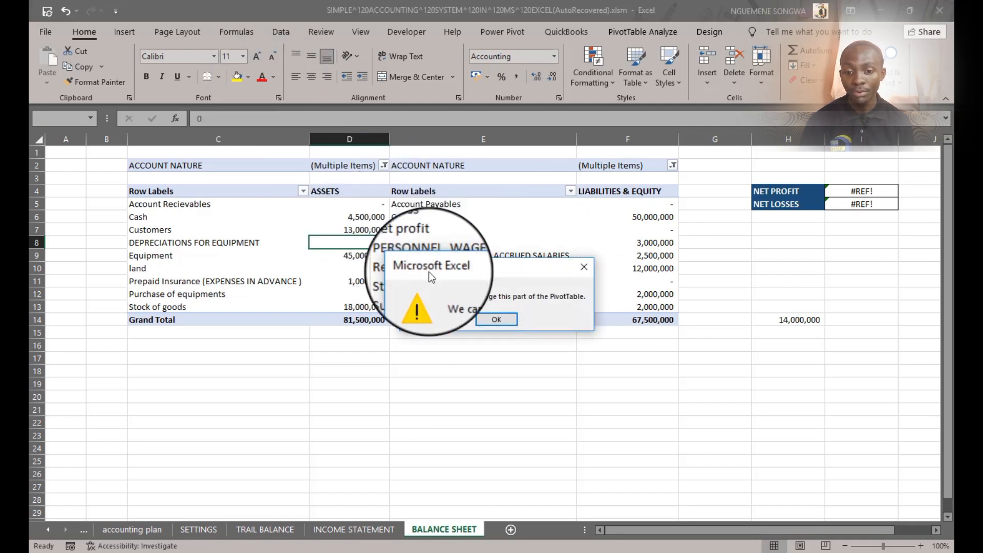
{"action": "left_click", "coordinate": [510, 320]}
Step: Trace DEPRECIATIONS FOR EQUIPMENT through its closing credit balance in TRAIL BALANCE and its account nature and default balance type in the accounting plan
{"action": "left_click", "coordinate": [271, 530]}
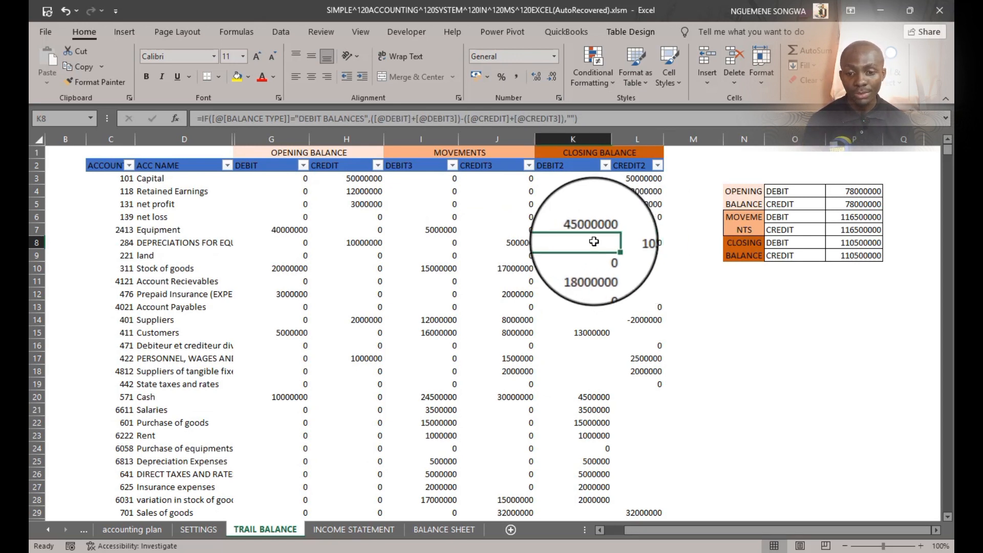
{"action": "left_click", "coordinate": [640, 242]}
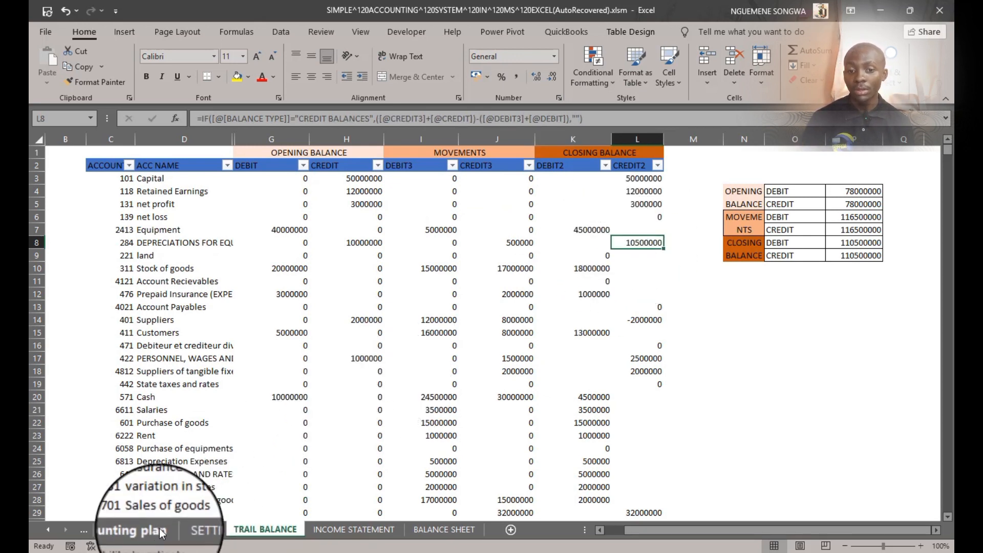
{"action": "left_click", "coordinate": [162, 532]}
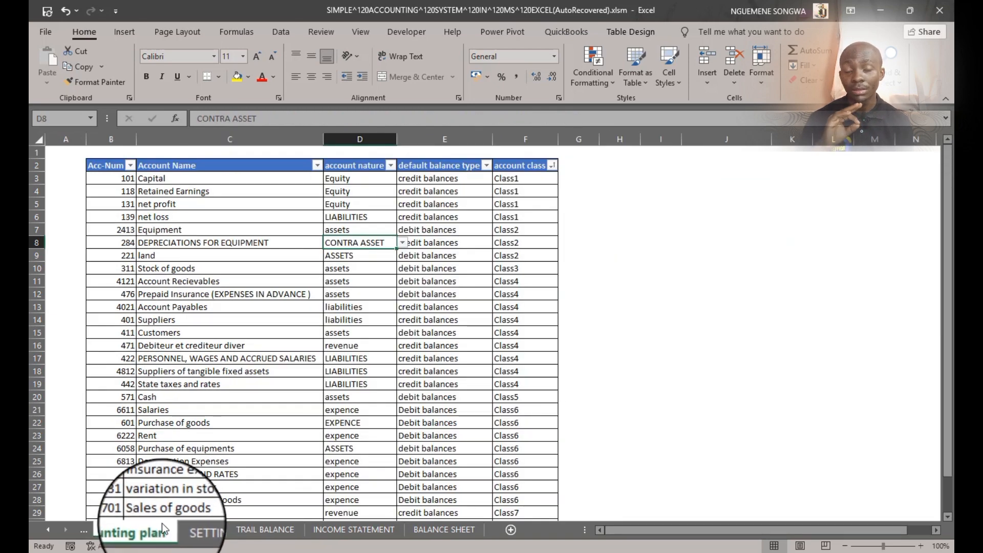
{"action": "left_click", "coordinate": [403, 243]}
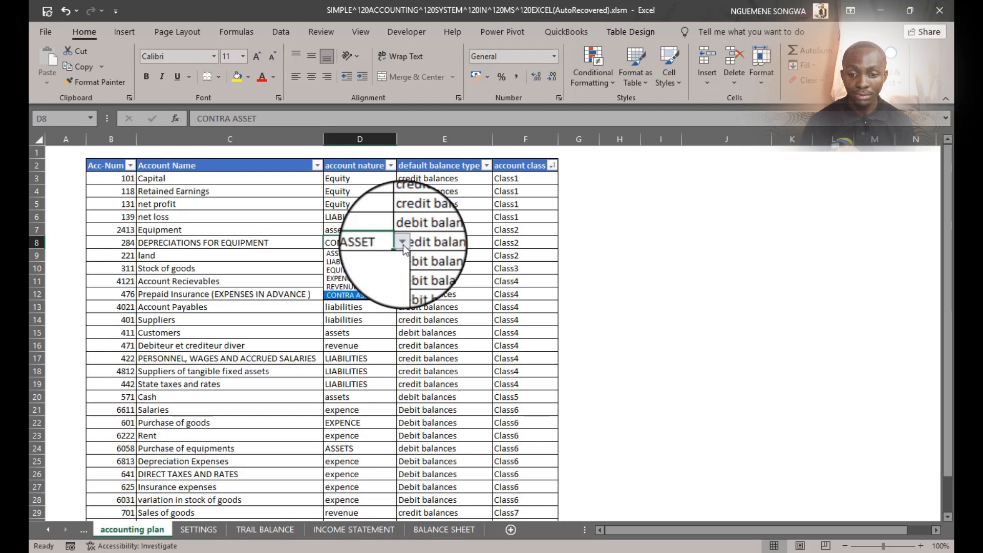
{"action": "left_click", "coordinate": [403, 242]}
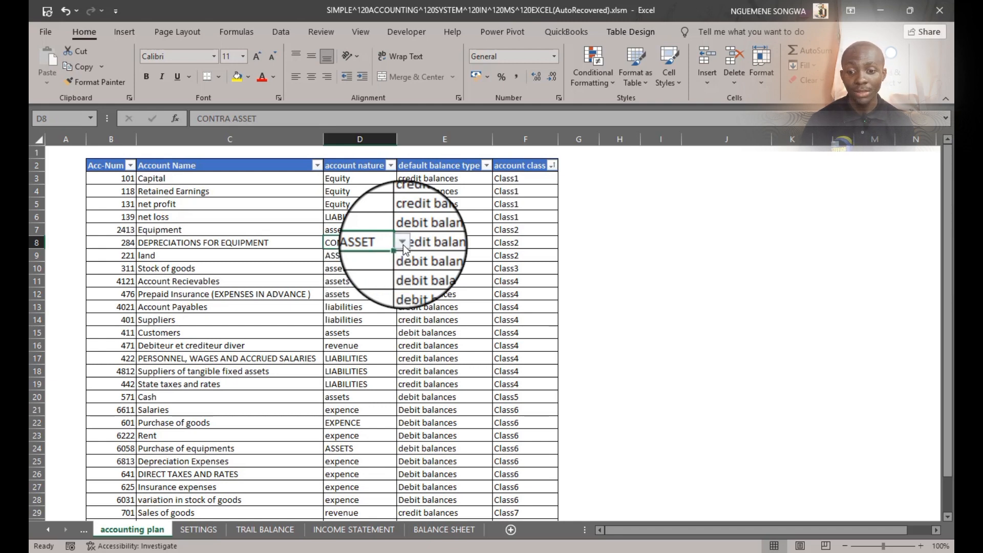
{"action": "left_click", "coordinate": [409, 243]}
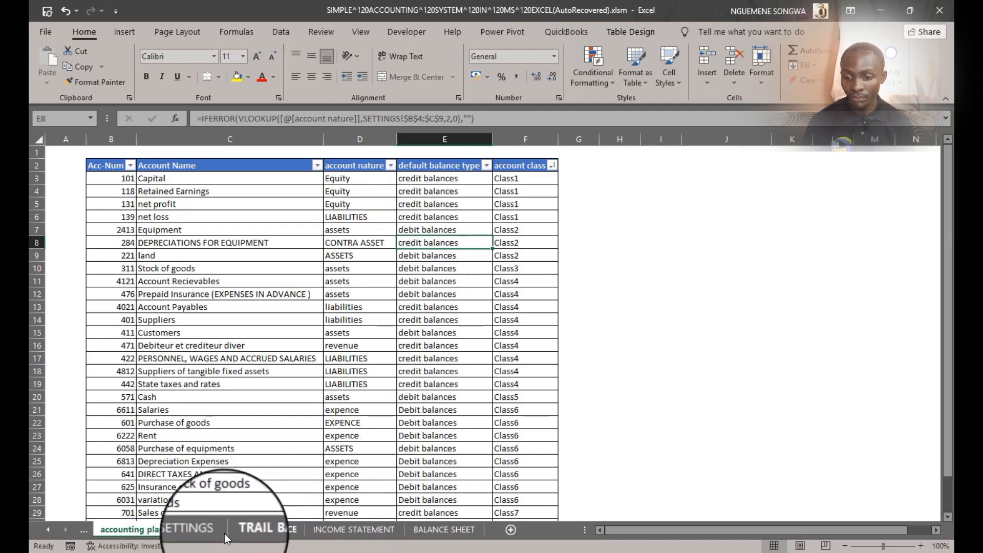
Step: On SETTINGS, set the CONTRA ASSET balance type in C9 to debit balances by copying the ASSETS entry from C4
{"action": "left_click", "coordinate": [204, 531]}
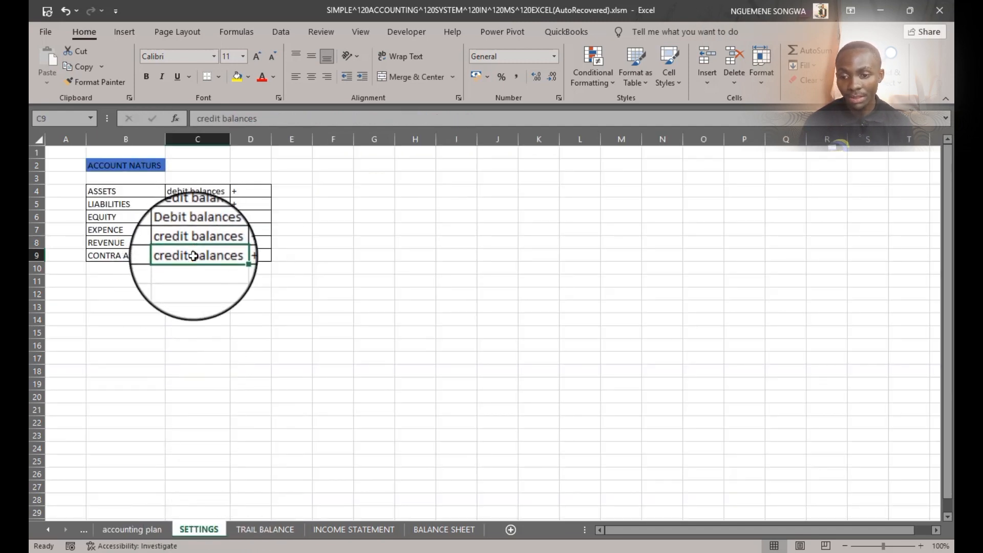
{"action": "left_click", "coordinate": [206, 191]}
{"action": "key", "text": "ctrl+c"}
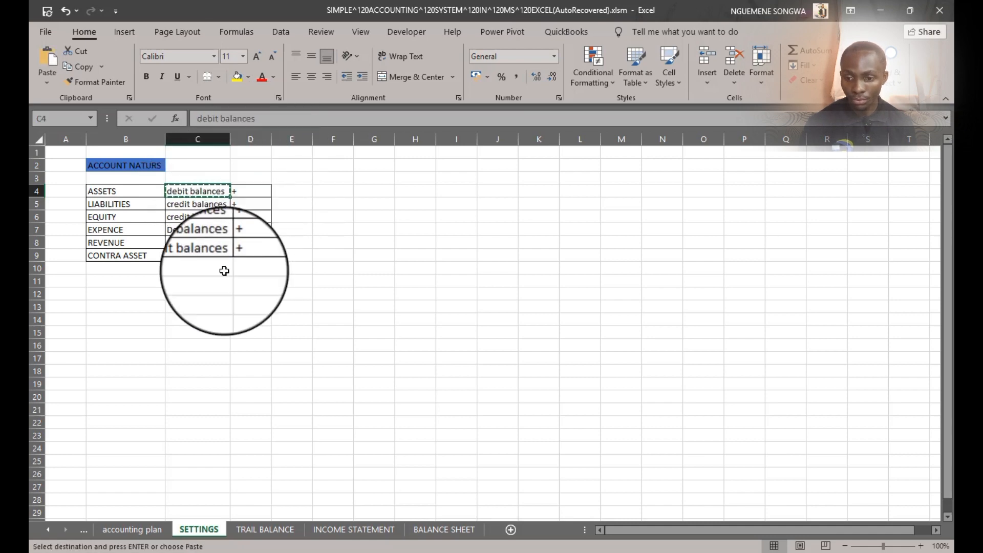
{"action": "key", "text": "ctrl+v"}
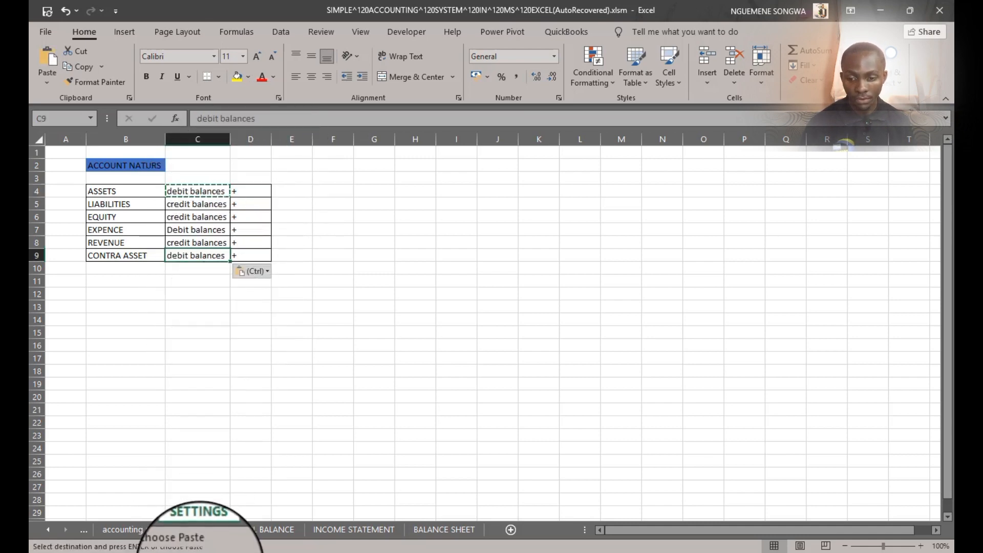
Step: Check the DEPRECIATIONS FOR EQUIPMENT row in the accounting plan, its closing balance in TRAIL BALANCE, and its amount on BALANCE SHEET
{"action": "left_click", "coordinate": [134, 530]}
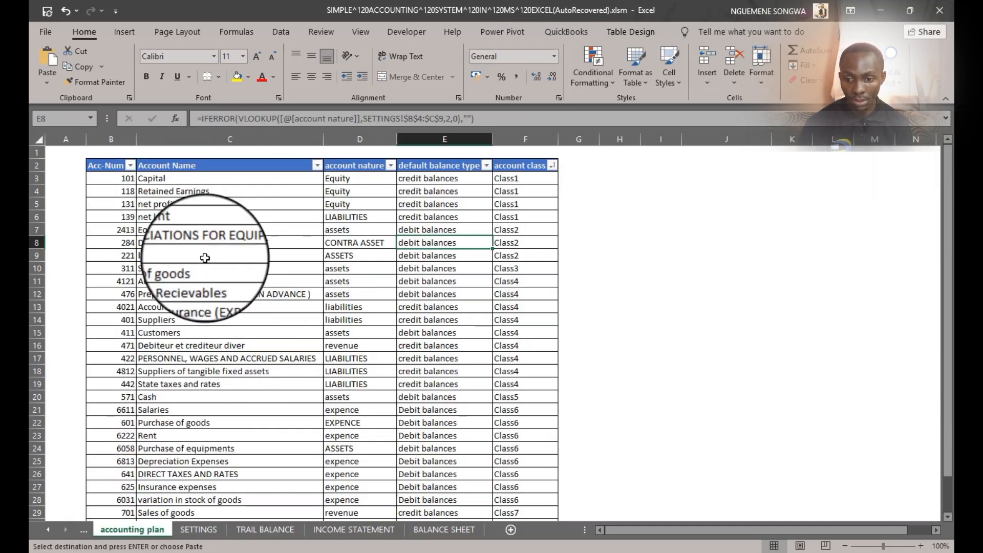
{"action": "left_click", "coordinate": [88, 243]}
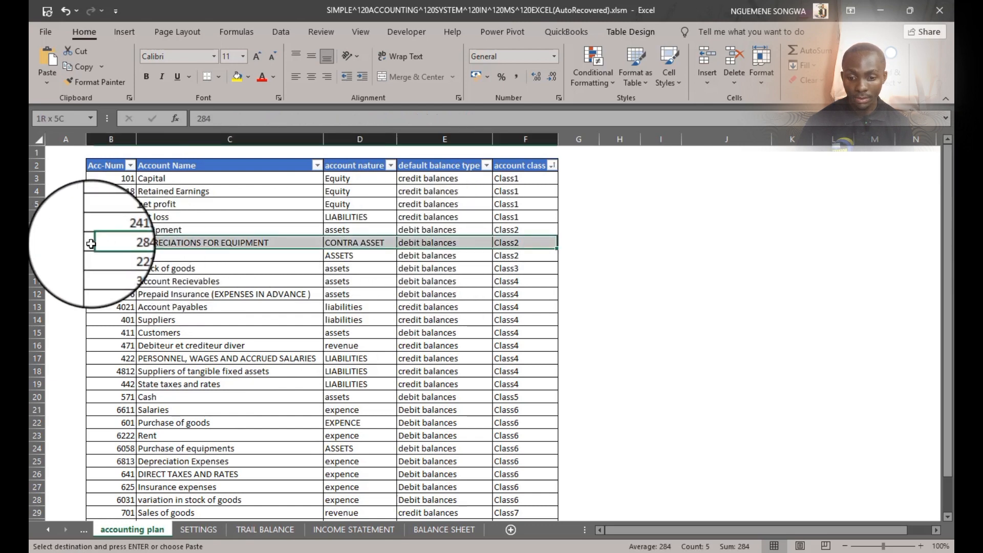
{"action": "left_click", "coordinate": [265, 529]}
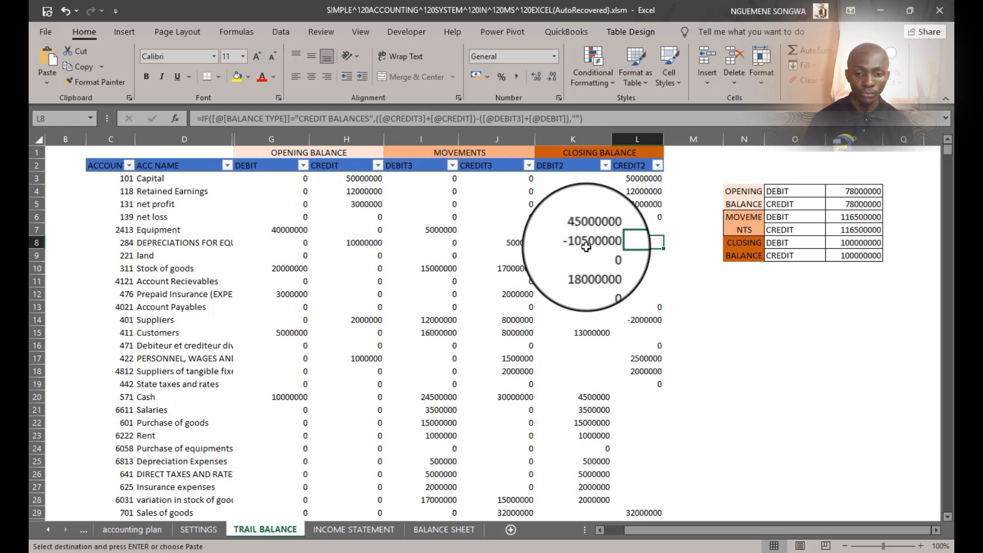
{"action": "left_click", "coordinate": [441, 530]}
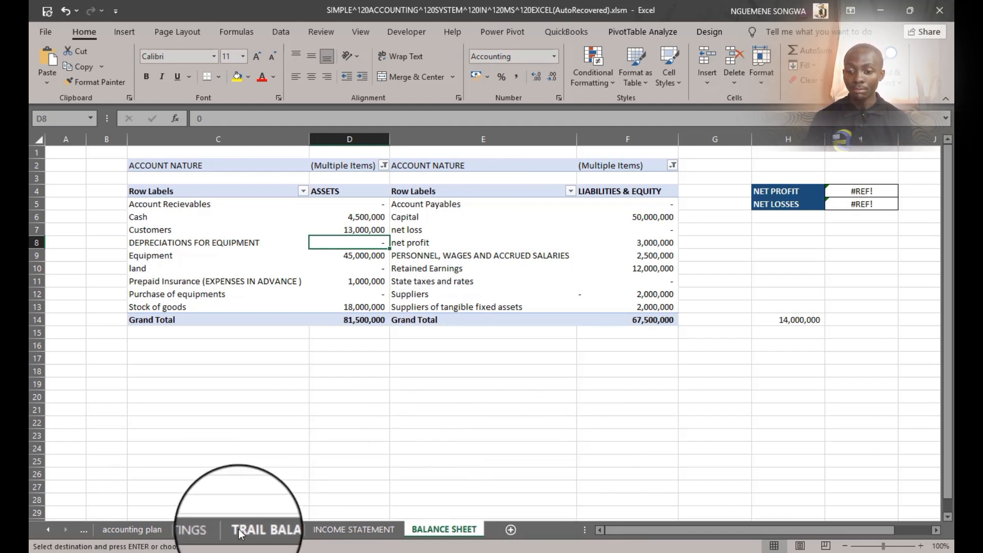
Step: Copy the journal sheet's Worksheet_Change procedure, which refreshes all PivotCaches, into the VBA code of the SETTINGS and accounting plan sheets
{"action": "left_click", "coordinate": [205, 529]}
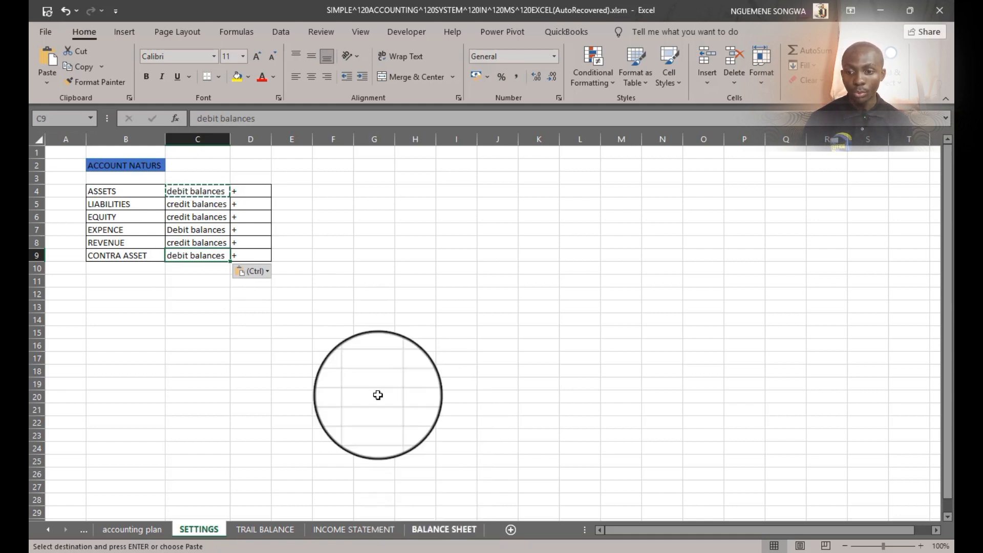
{"action": "left_click", "coordinate": [394, 33]}
{"action": "left_click", "coordinate": [50, 62]}
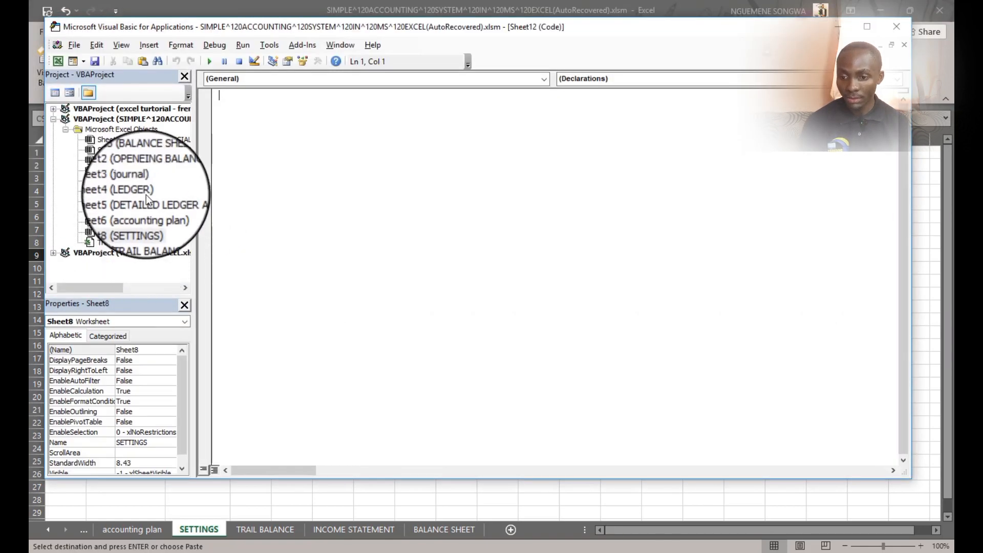
{"action": "double_click", "coordinate": [146, 182]}
{"action": "left_click_drag", "start_coordinate": [330, 183], "coordinate": [225, 82]}
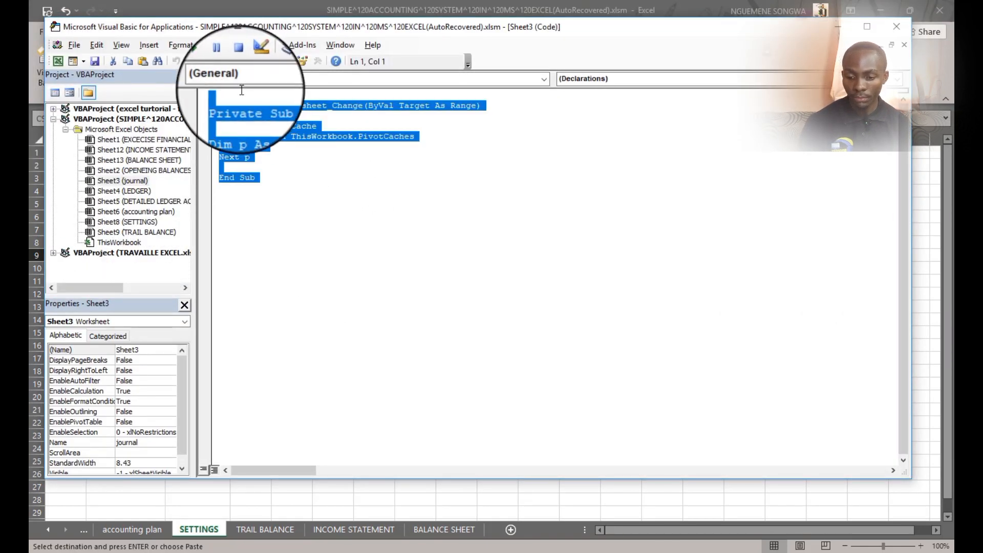
{"action": "double_click", "coordinate": [123, 221]}
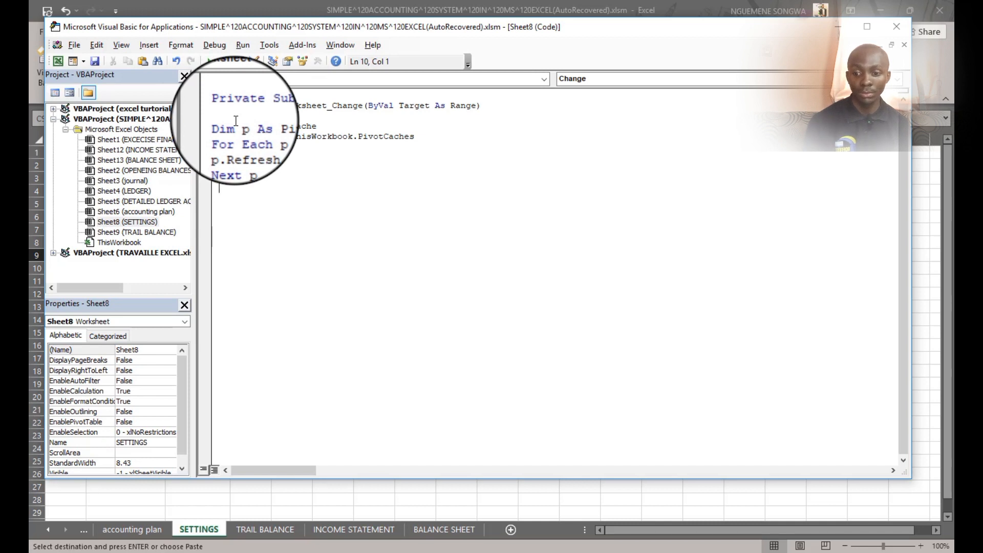
{"action": "double_click", "coordinate": [152, 211]}
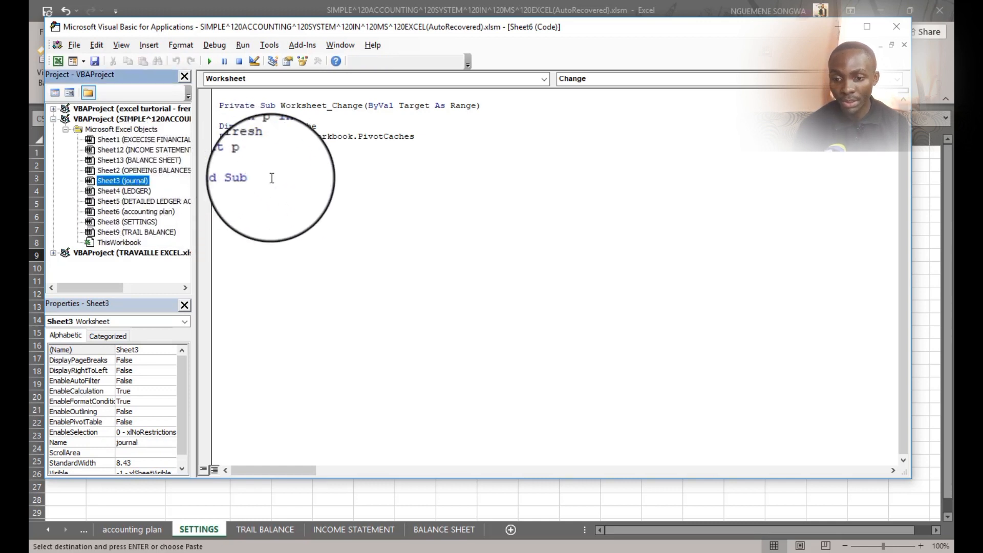
{"action": "left_click", "coordinate": [907, 31]}
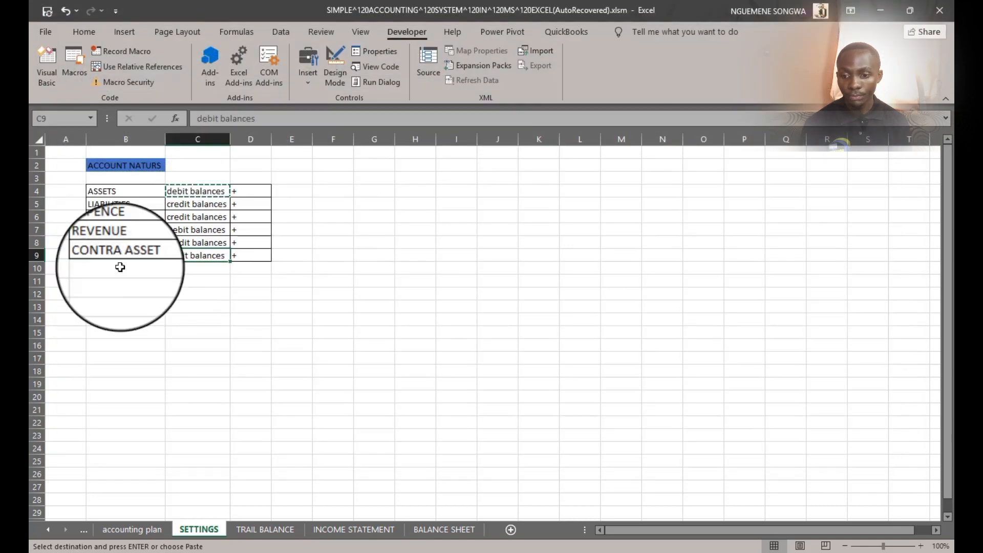
Step: Re-enter the CONTRA ASSET balance type in C9 of SETTINGS to trigger the pivot refresh, and return to BALANCE SHEET
{"action": "double_click", "coordinate": [205, 256]}
{"action": "key", "text": "Tab"}
{"action": "left_click", "coordinate": [221, 384]}
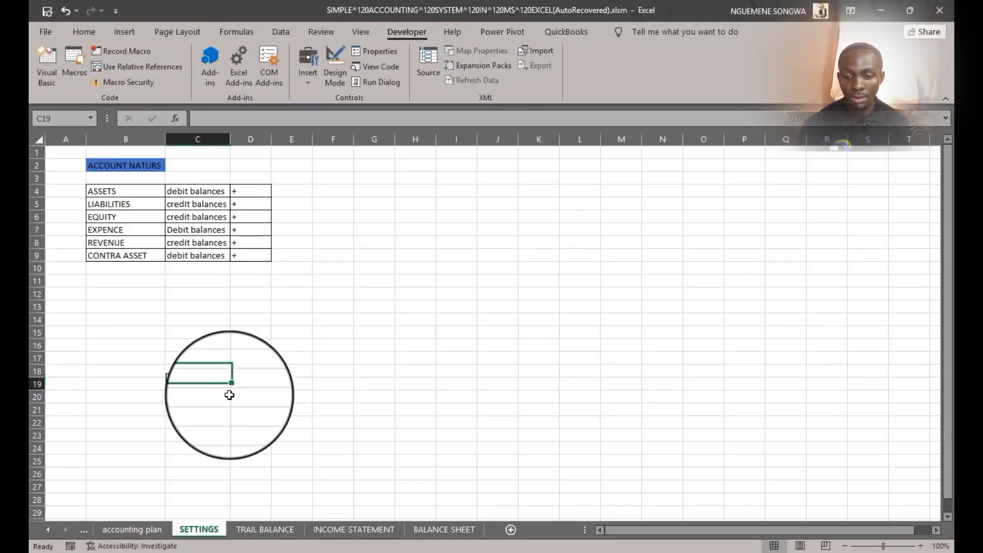
{"action": "left_click", "coordinate": [440, 529]}
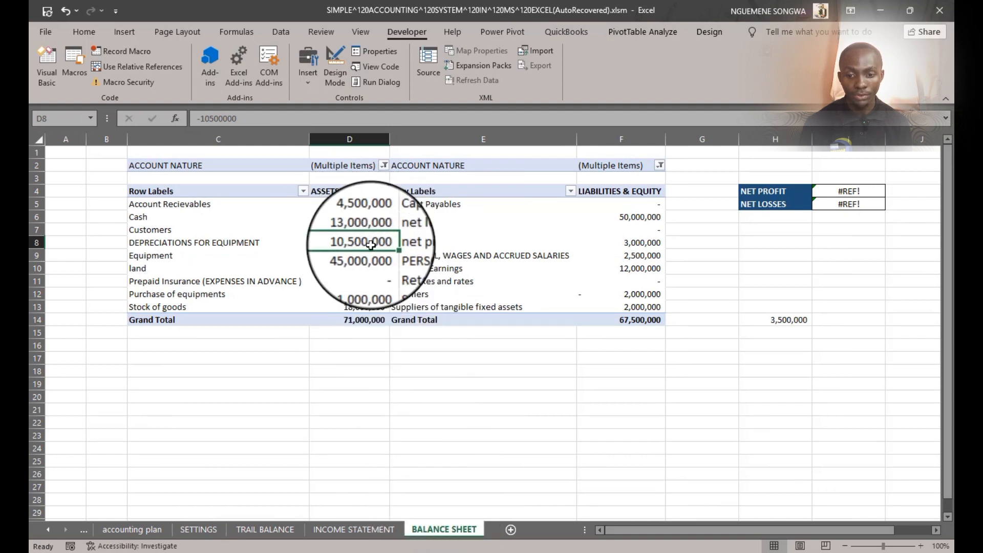
Step: Compare the difference between the grand totals in H14 with the balance sheet's net profit row and the NET PROFIT on INCOME STATEMENT
{"action": "left_click", "coordinate": [362, 276]}
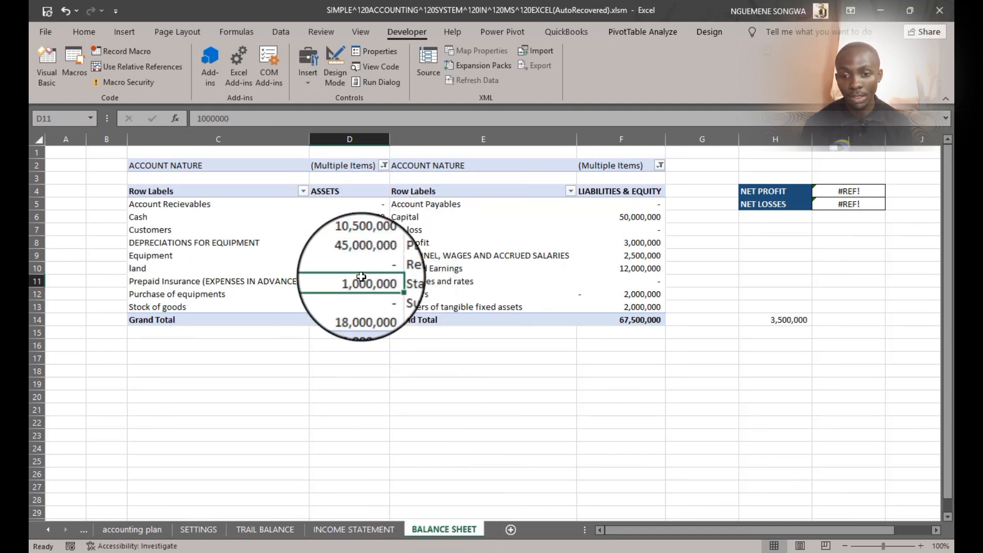
{"action": "left_click", "coordinate": [643, 32]}
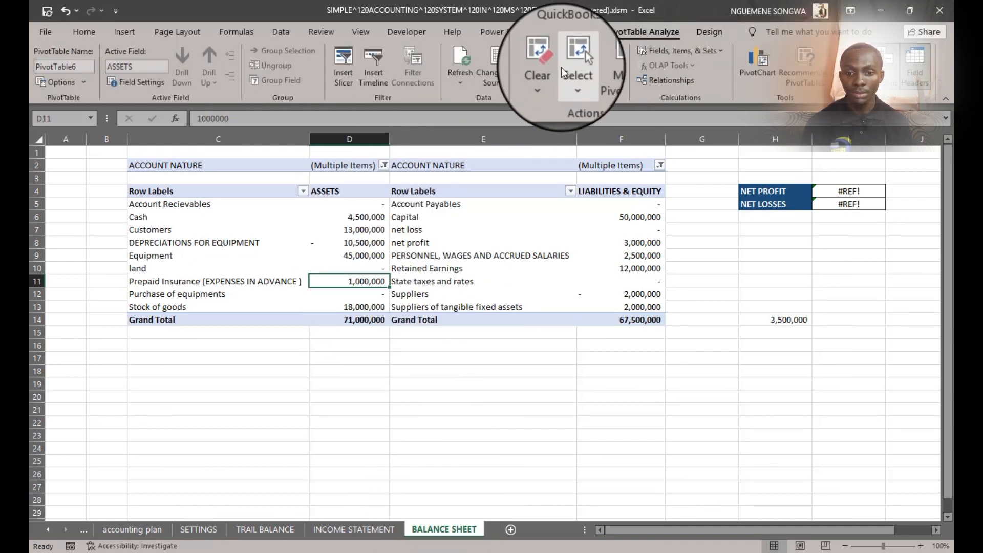
{"action": "left_click", "coordinate": [321, 358]}
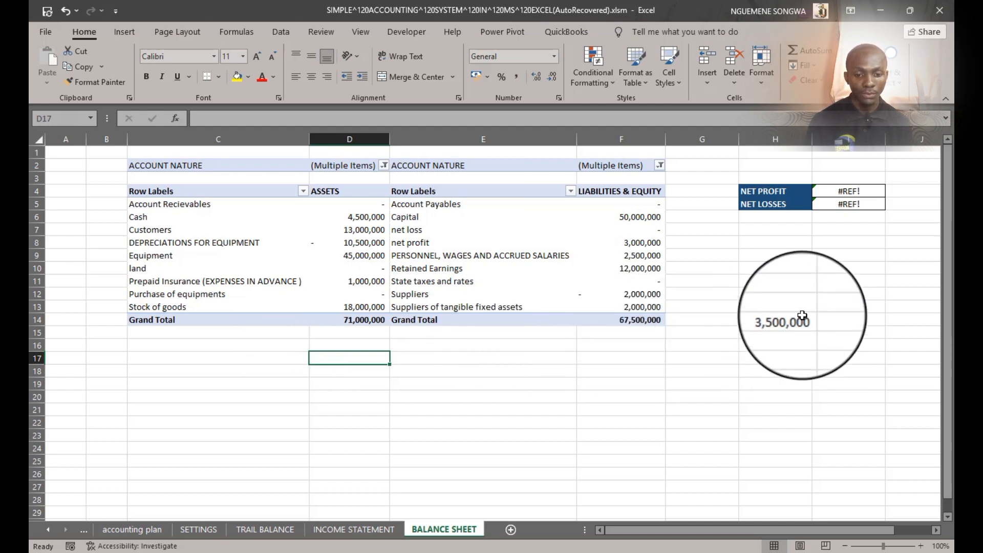
{"action": "left_click", "coordinate": [781, 319]}
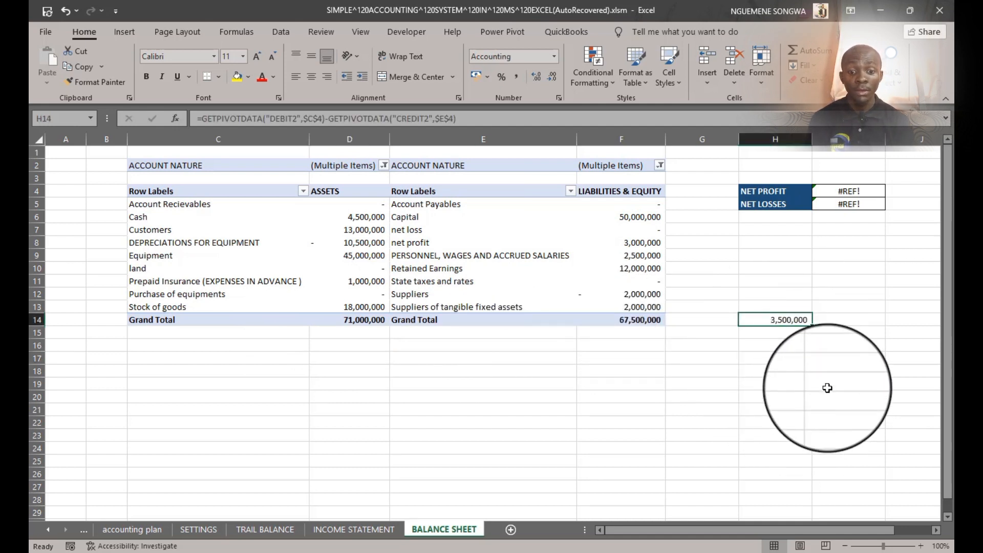
{"action": "left_click", "coordinate": [371, 529]}
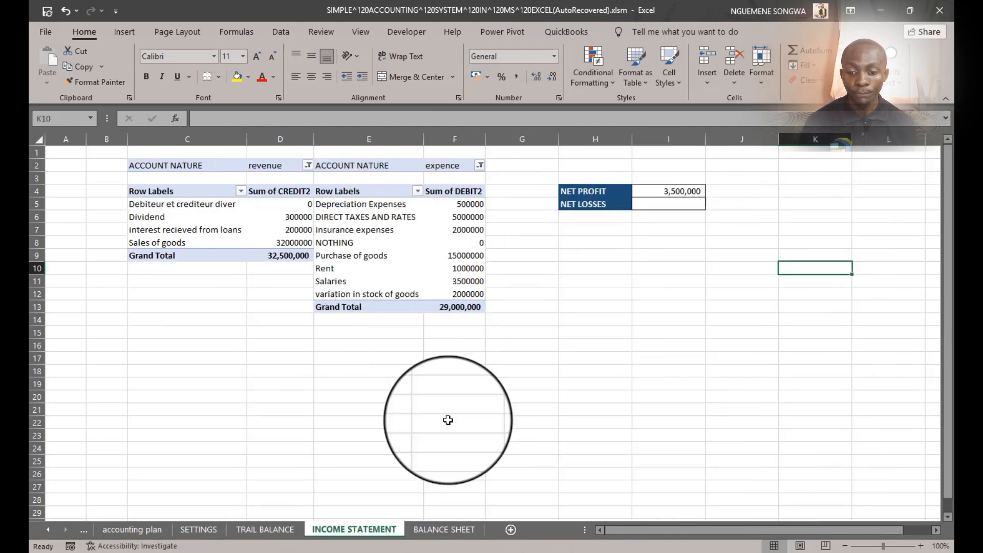
{"action": "left_click", "coordinate": [444, 529]}
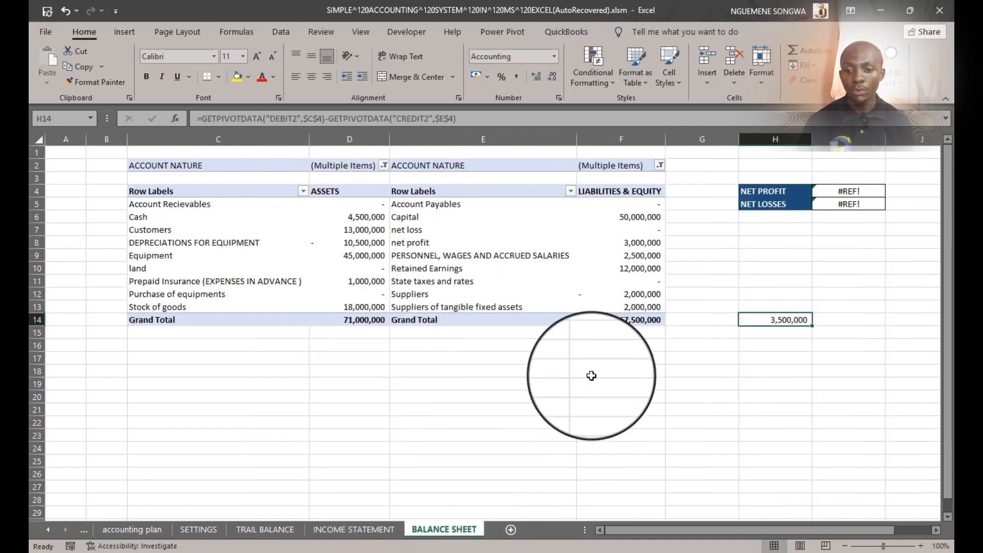
{"action": "left_click", "coordinate": [395, 242]}
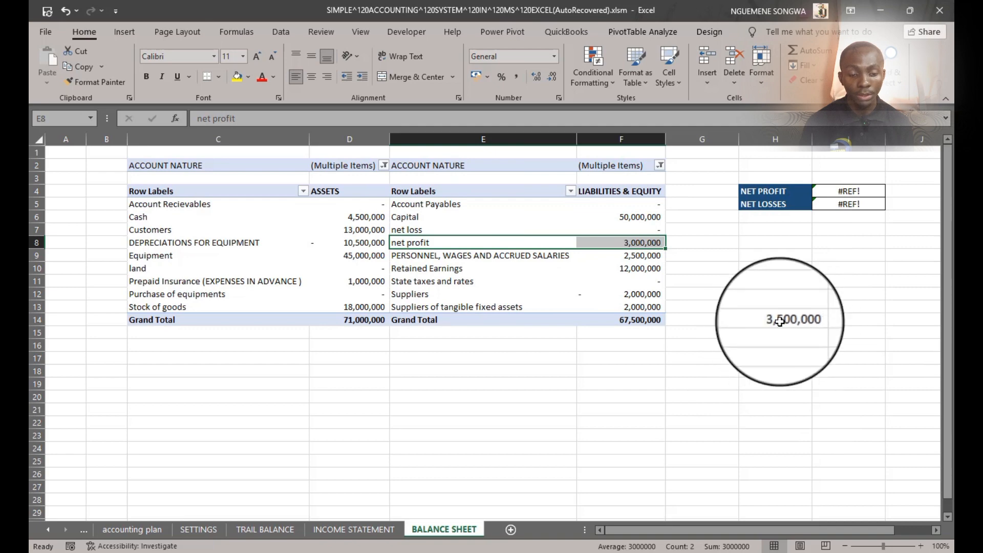
{"action": "left_click", "coordinate": [340, 531]}
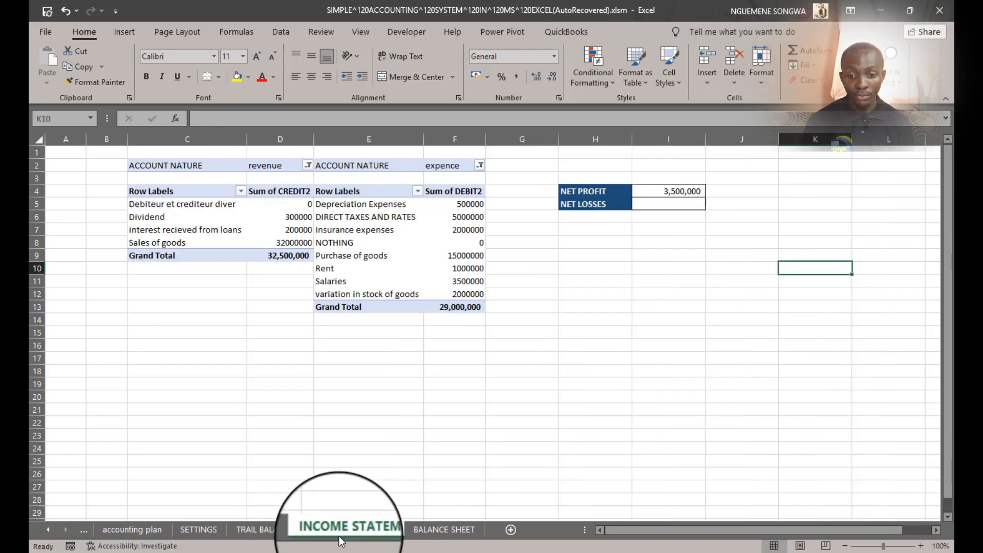
{"action": "left_click", "coordinate": [448, 530]}
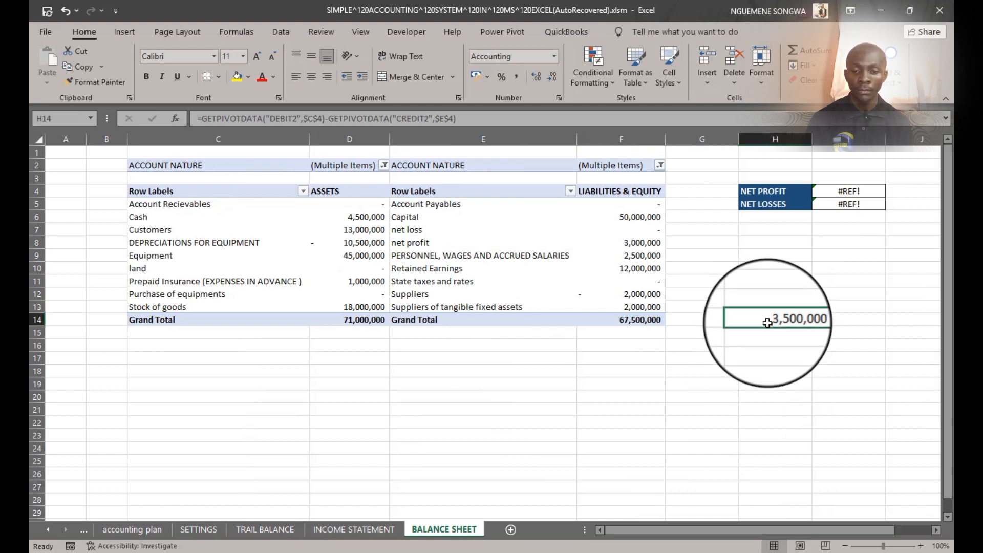
Step: Try to edit the net profit value in F8 directly inside the liabilities and equity pivot table
{"action": "left_click", "coordinate": [645, 242]}
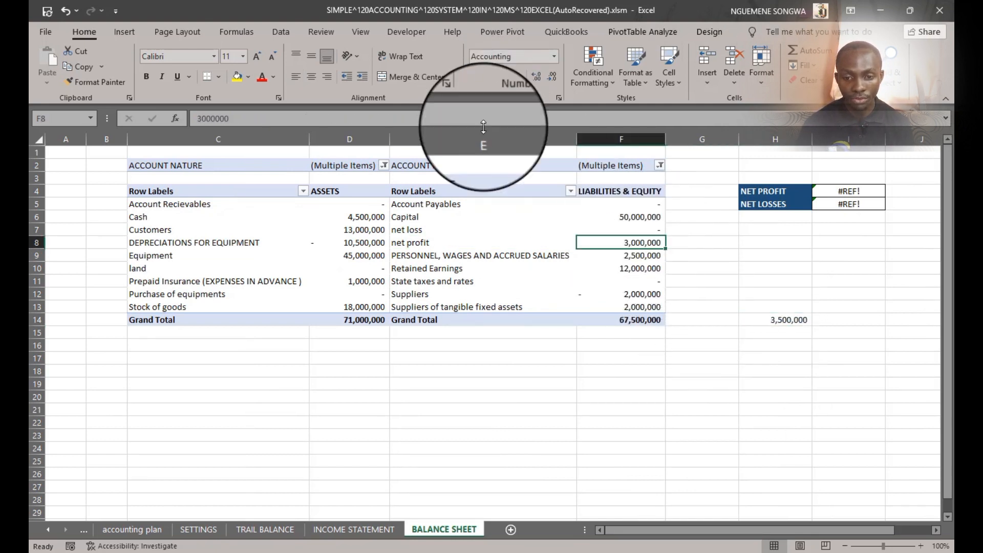
{"action": "left_click", "coordinate": [483, 118]}
{"action": "left_click", "coordinate": [580, 266]}
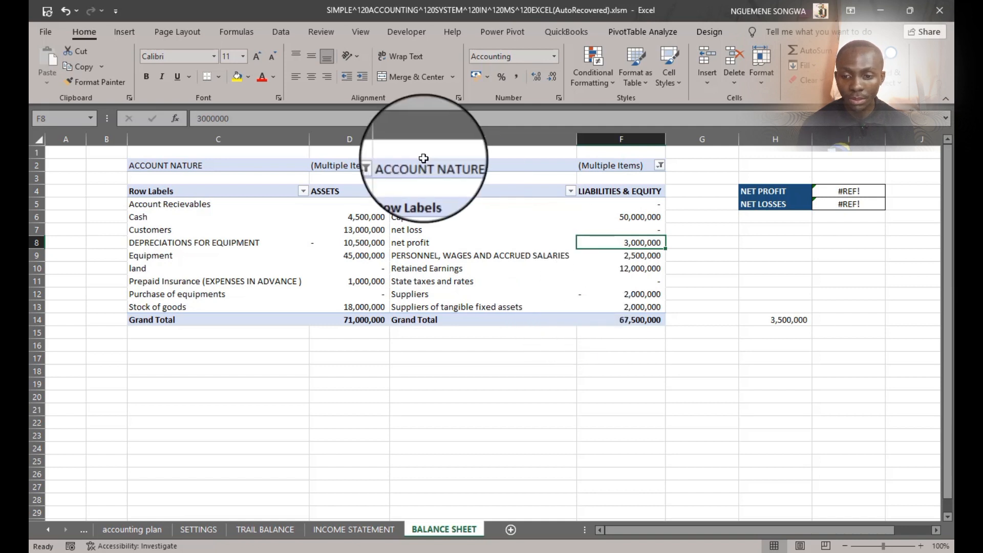
{"action": "left_click", "coordinate": [295, 125]}
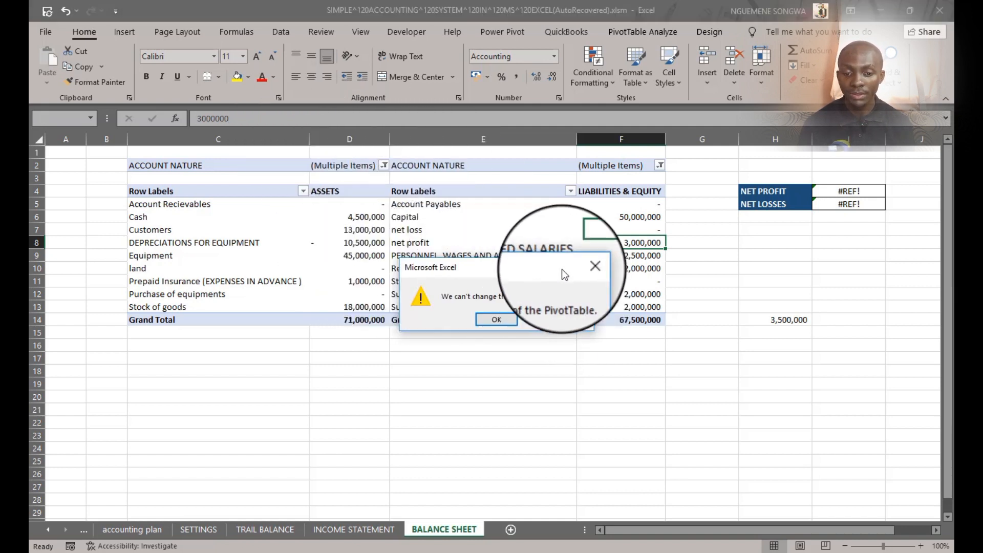
{"action": "left_click", "coordinate": [583, 267]}
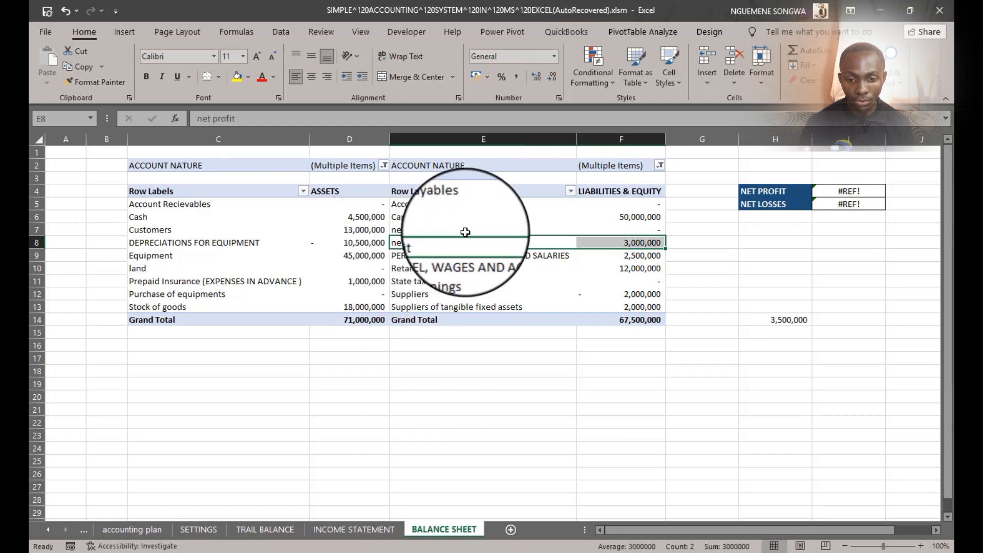
Step: Check the NET PROFIT figure on INCOME STATEMENT against the net profit and net loss rows on BALANCE SHEET
{"action": "left_click", "coordinate": [383, 527]}
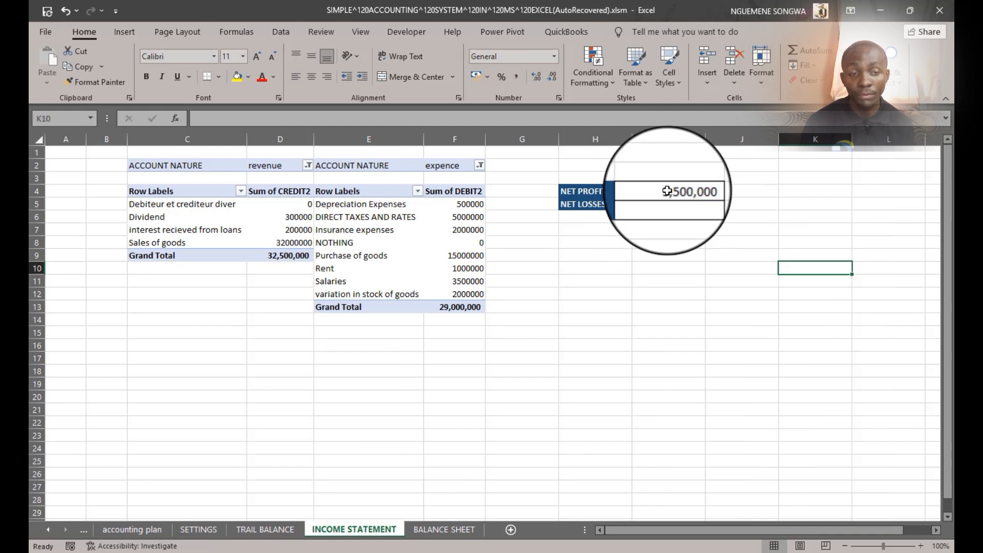
{"action": "left_click", "coordinate": [441, 528]}
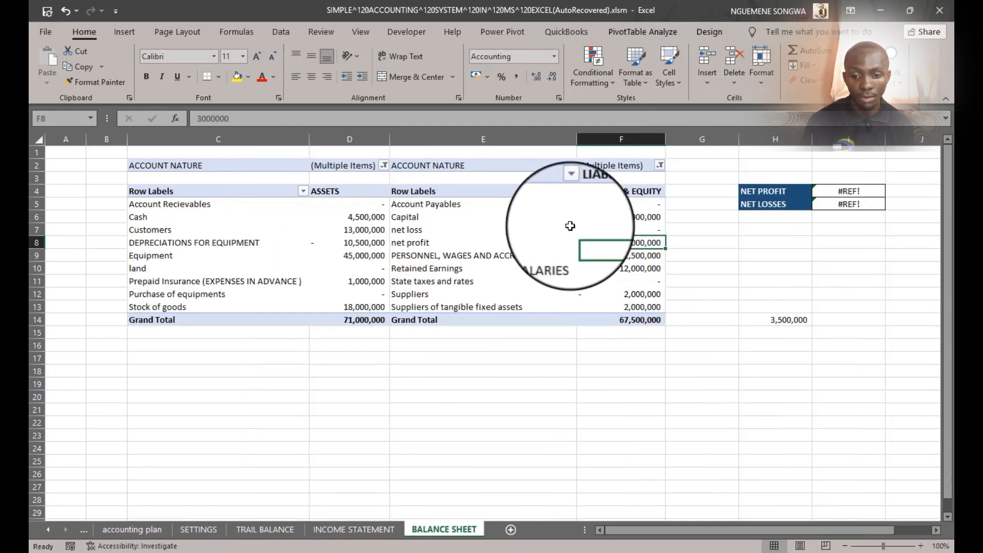
{"action": "left_click", "coordinate": [390, 228]}
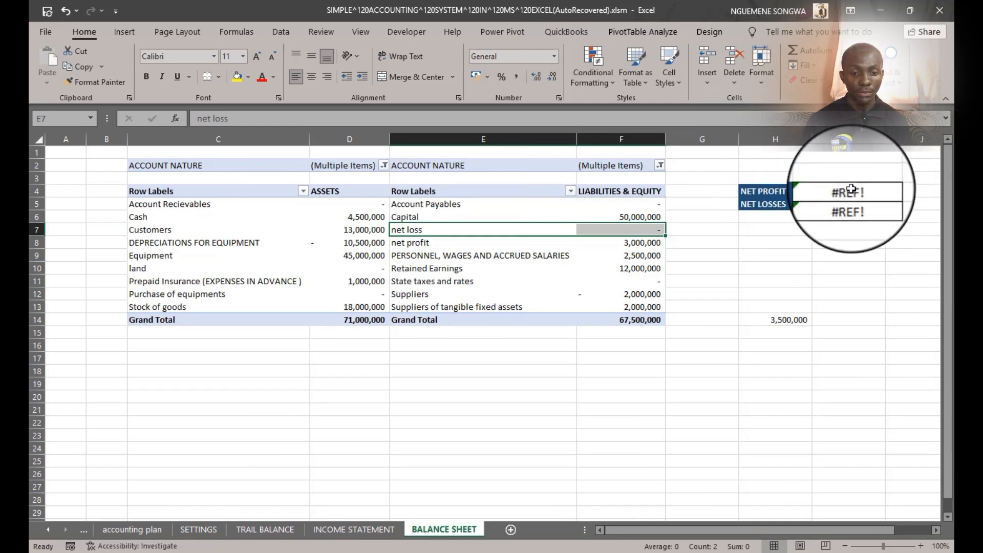
Step: Link the NET PROFIT and NET LOSSES cells I4 and I5 on BALANCE SHEET to I4 and I5 of INCOME STATEMENT
{"action": "left_click", "coordinate": [852, 190]}
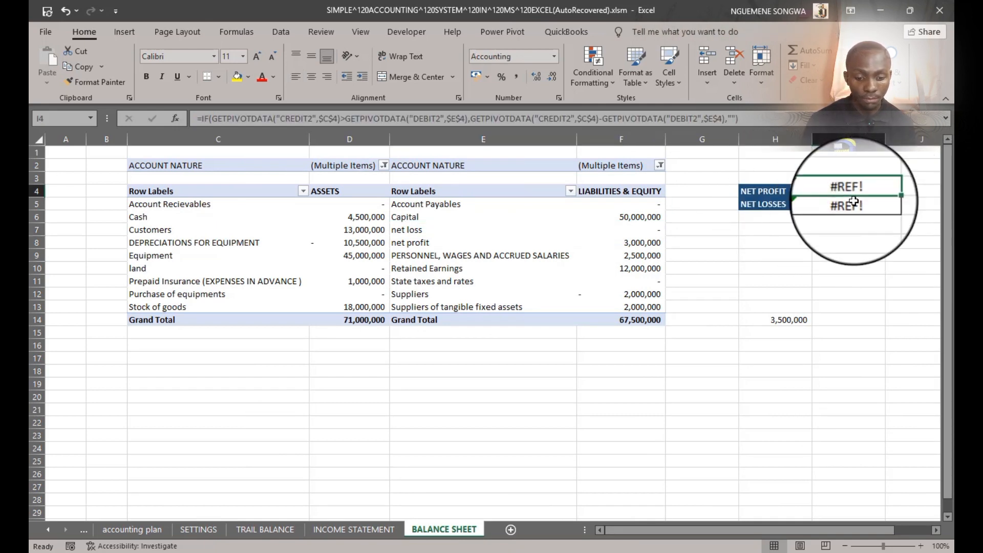
{"action": "type", "text": "="}
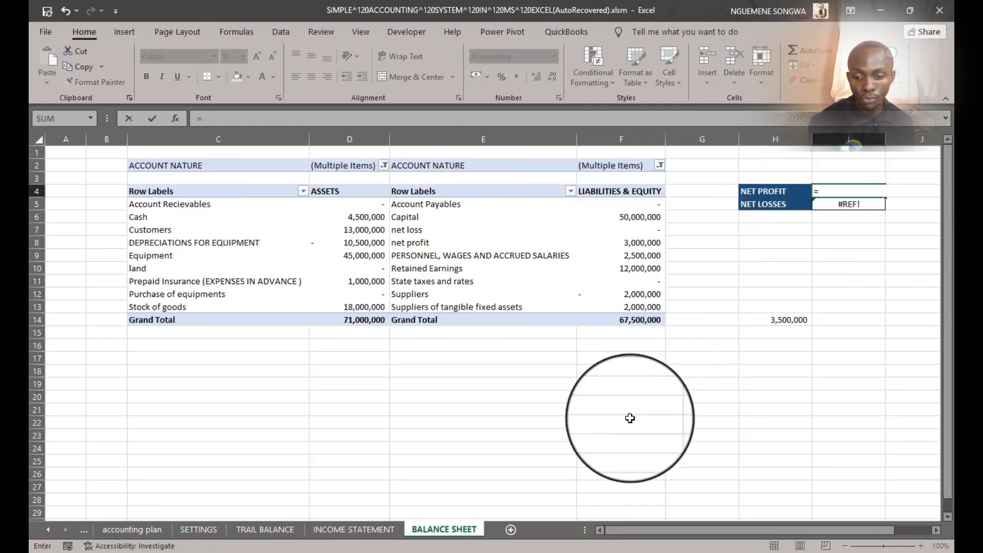
{"action": "left_click", "coordinate": [381, 531]}
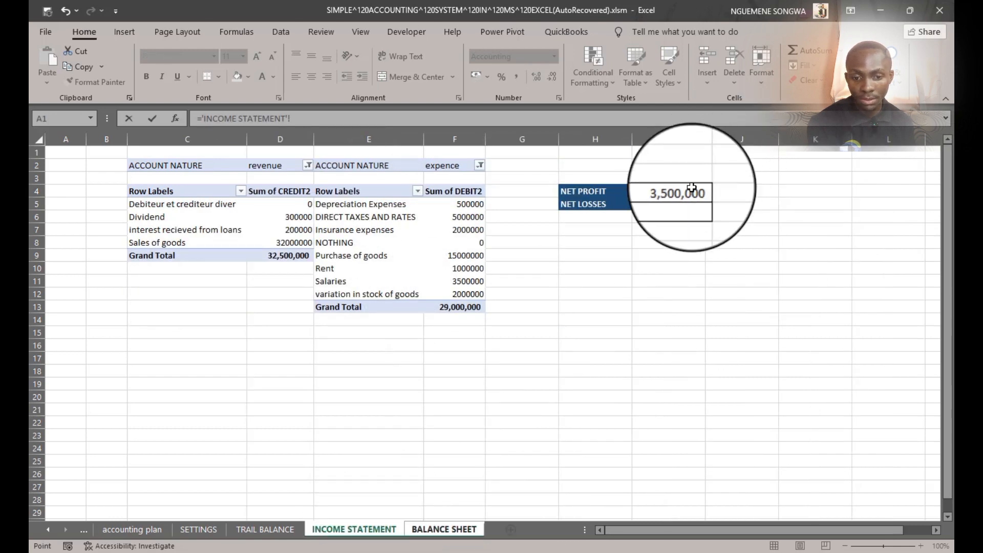
{"action": "key", "text": "Return"}
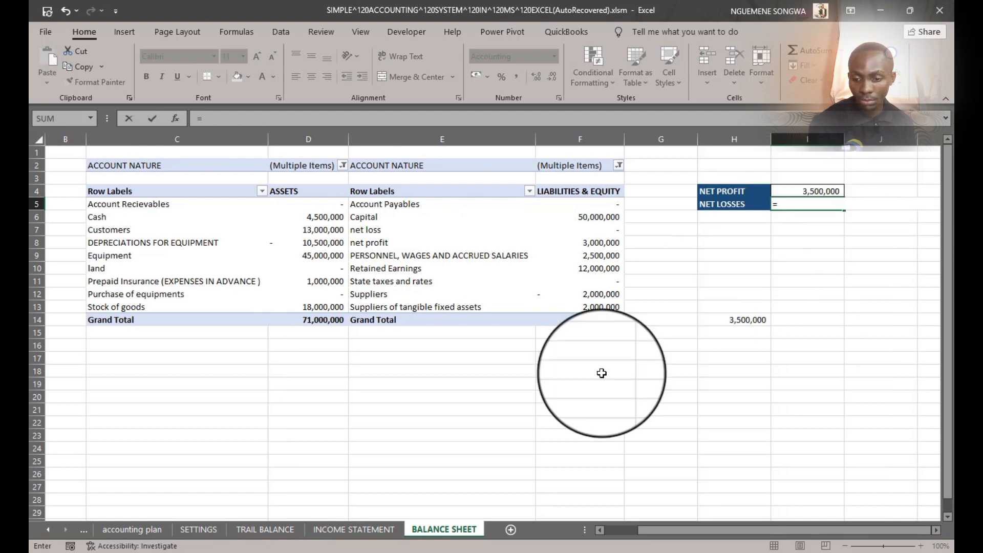
{"action": "left_click", "coordinate": [354, 529]}
{"action": "left_click", "coordinate": [660, 204]}
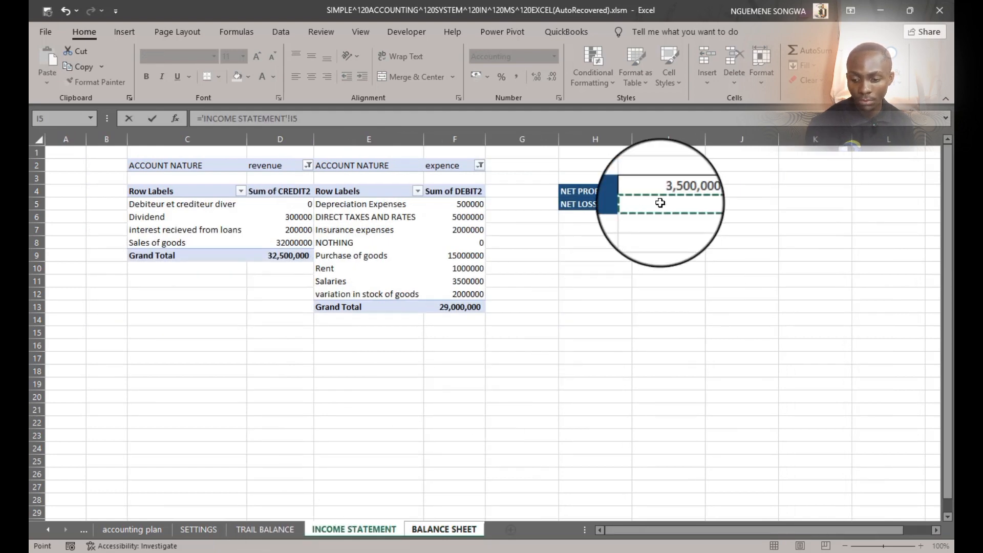
{"action": "key", "text": "Tab"}
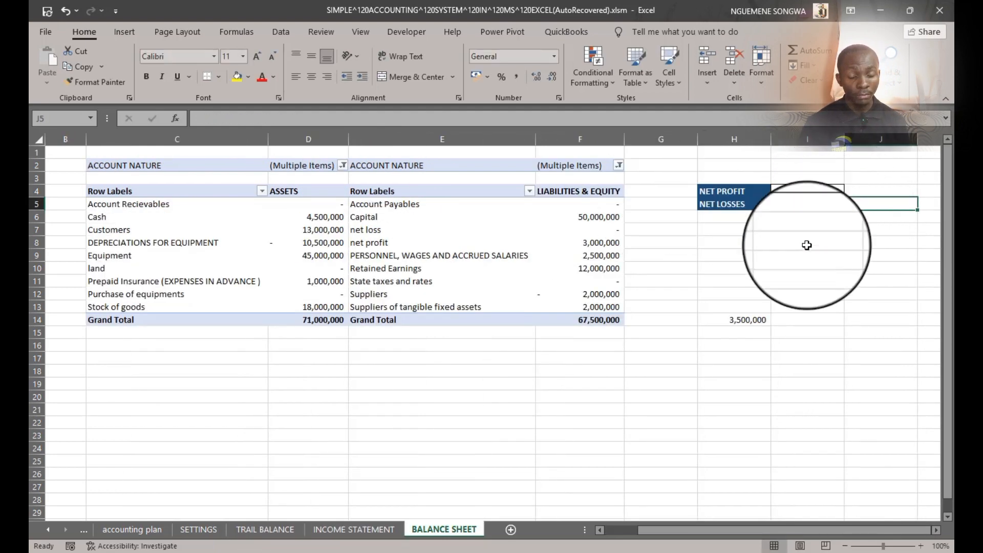
{"action": "left_click_drag", "start_coordinate": [818, 191], "coordinate": [815, 204]}
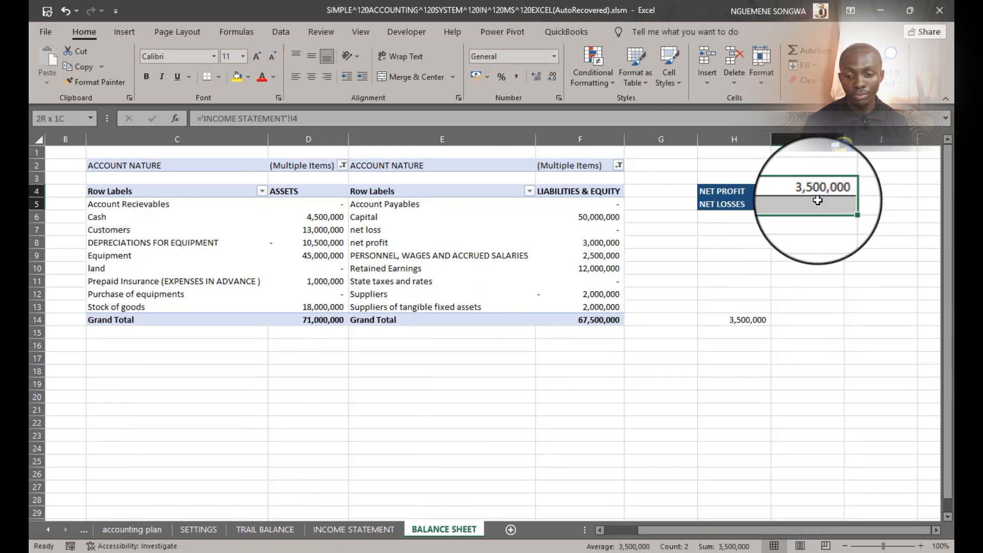
{"action": "left_click", "coordinate": [785, 283]}
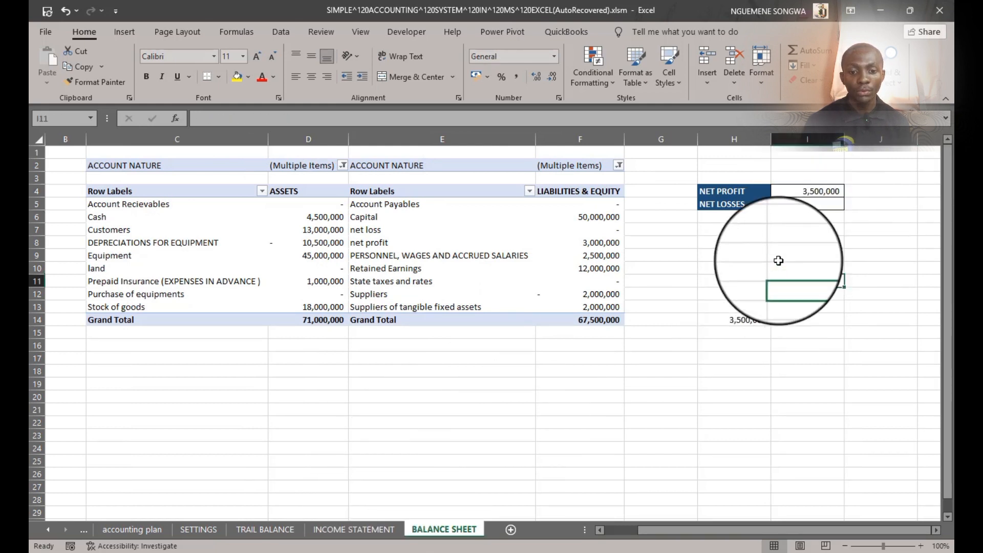
Step: Enter the label LIABILTY BEFOR RESULT in H3 and widen column H to fit it
{"action": "left_click", "coordinate": [724, 177]}
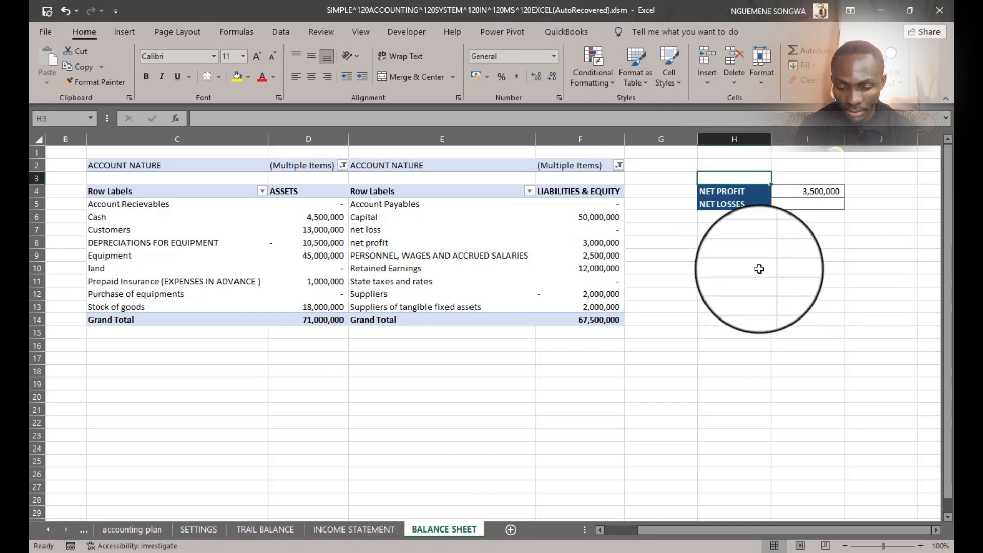
{"action": "type", "text": "LIABILTY BEFOR"}
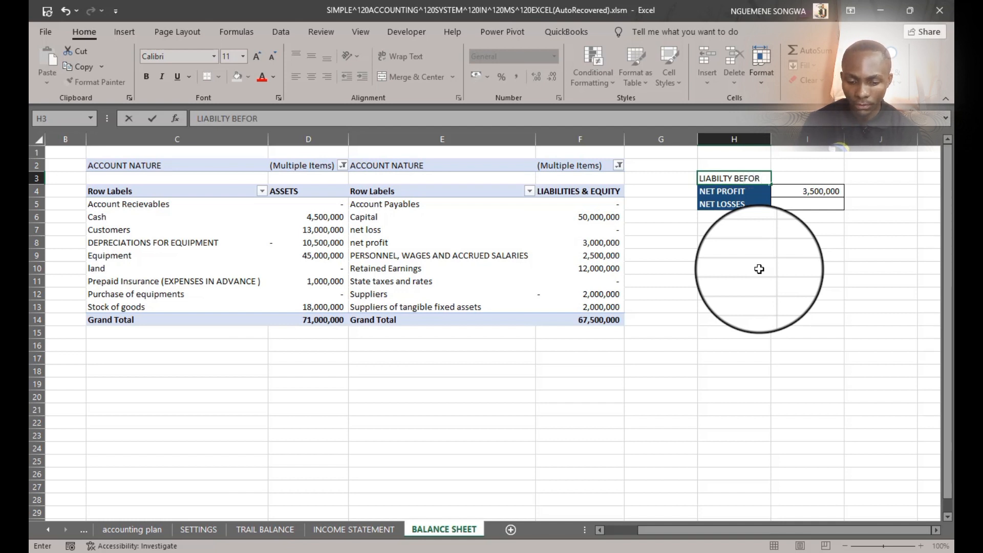
{"action": "type", "text": "ESO"}
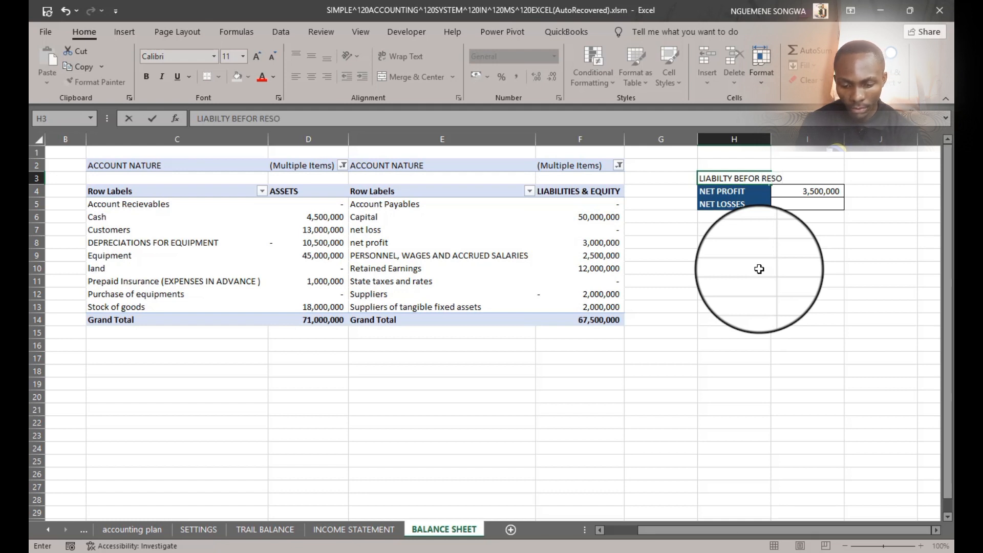
{"action": "key", "text": "BackSpace"}
{"action": "type", "text": "O"}
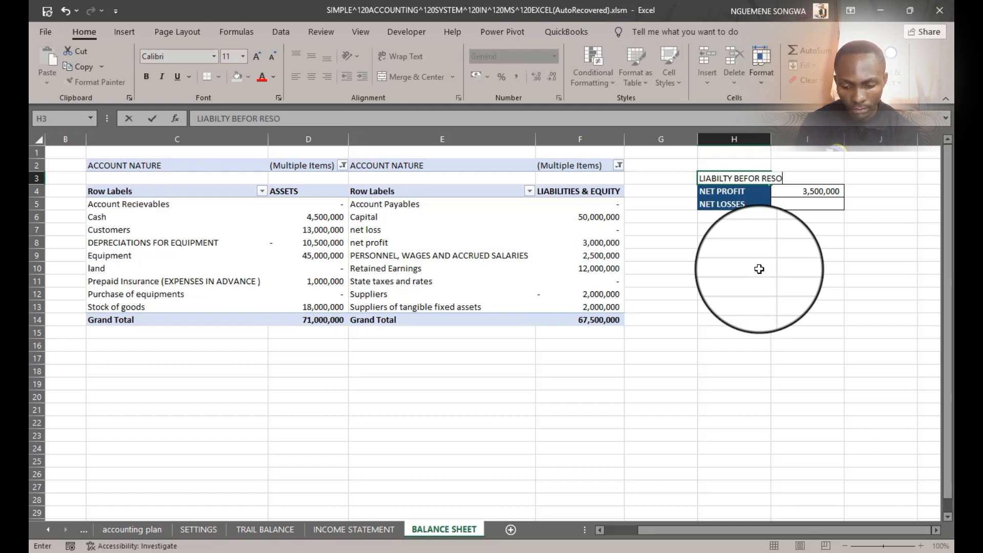
{"action": "type", "text": "LT"}
{"action": "key", "text": "BackSpace"}
{"action": "key", "text": "BackSpace"}
{"action": "key", "text": "BackSpace"}
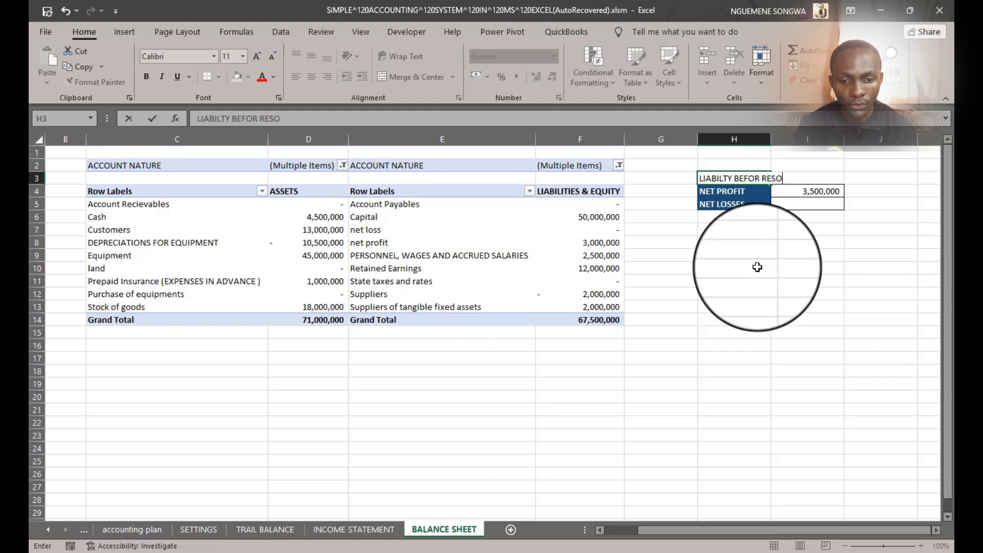
{"action": "type", "text": "ULT"}
{"action": "key", "text": "Tab"}
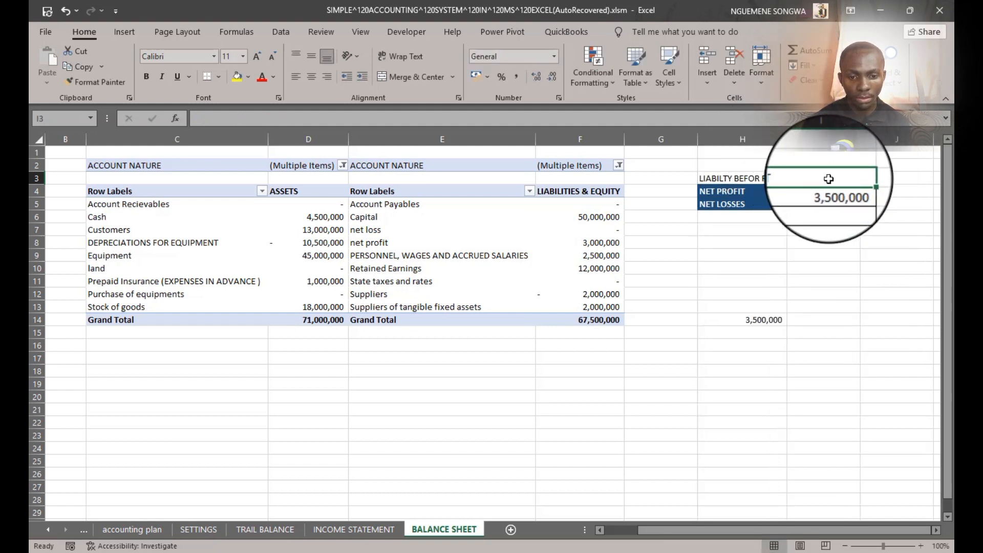
{"action": "left_click_drag", "start_coordinate": [771, 142], "coordinate": [800, 140]}
Step: Fill only the formatting of the NET PROFIT label in H4 up to H3
{"action": "left_click", "coordinate": [753, 192]}
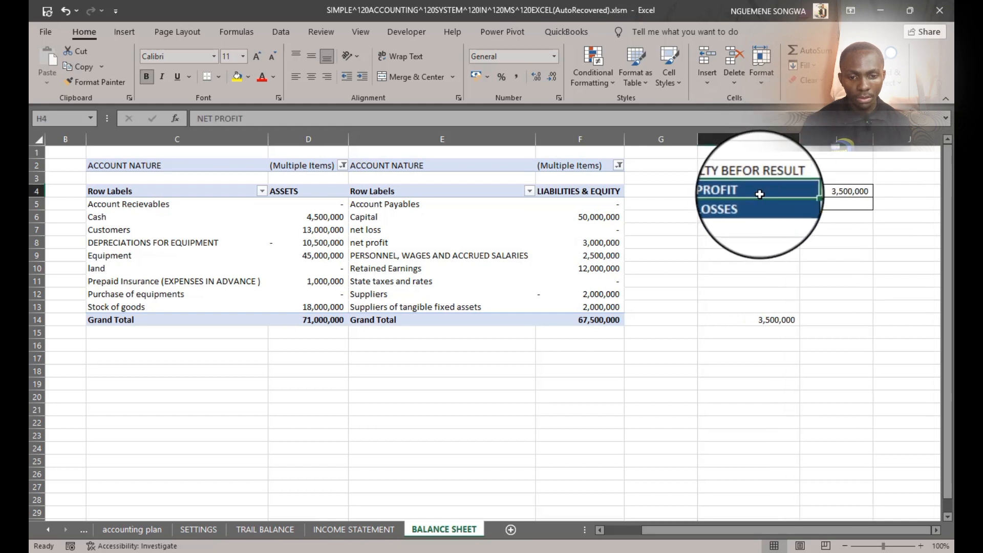
{"action": "left_click_drag", "start_coordinate": [800, 199], "coordinate": [793, 175]}
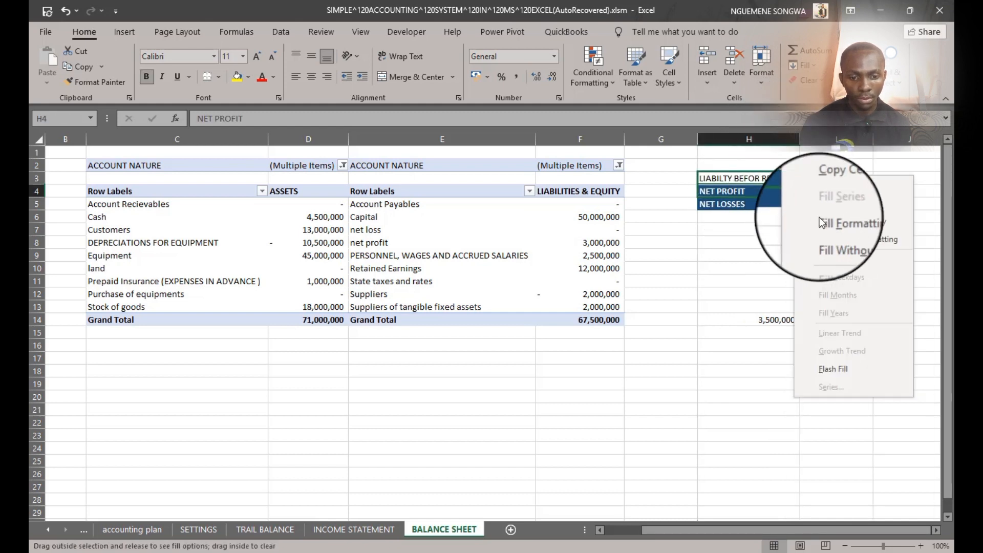
{"action": "left_click", "coordinate": [854, 222]}
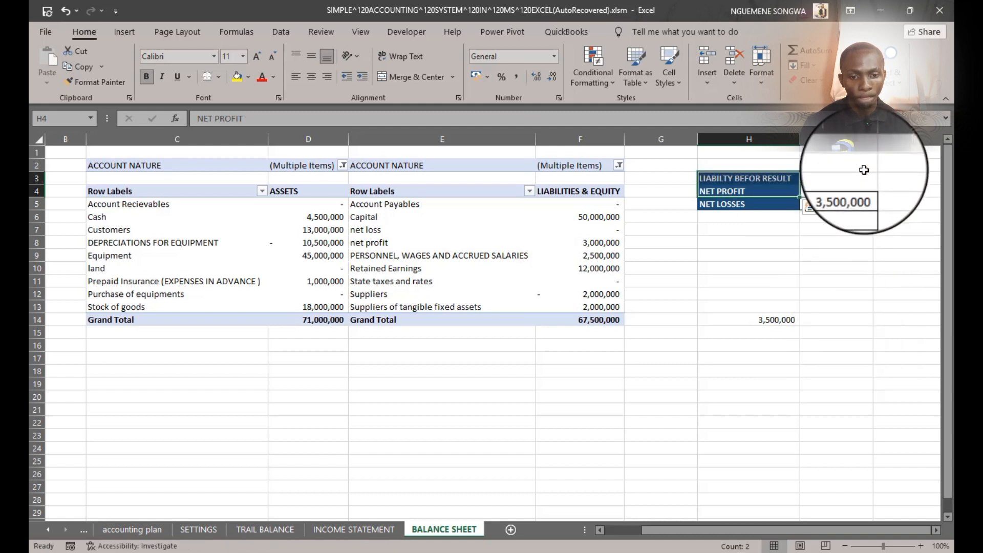
Step: Pull the liabilities and equity grand total into I3 with GETPIVOTDATA, and label H6 LIABILITY AFTER RESULT
{"action": "left_click", "coordinate": [849, 180]}
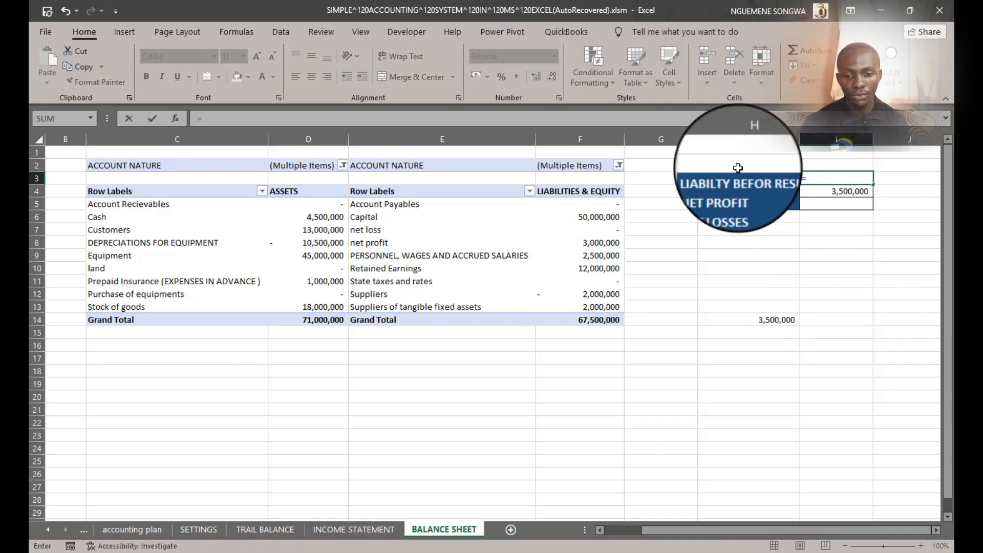
{"action": "left_click", "coordinate": [588, 320]}
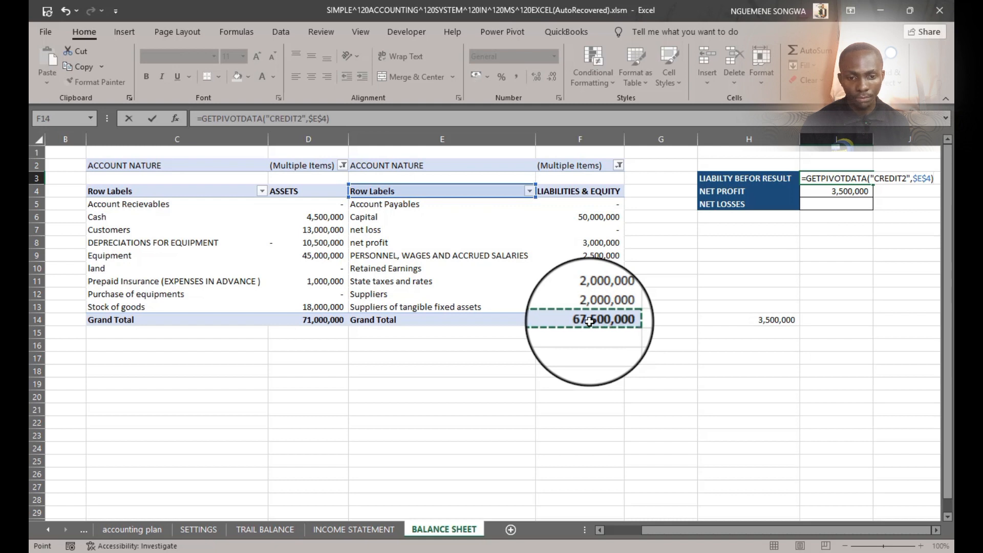
{"action": "key", "text": "Tab"}
{"action": "left_click", "coordinate": [696, 220]}
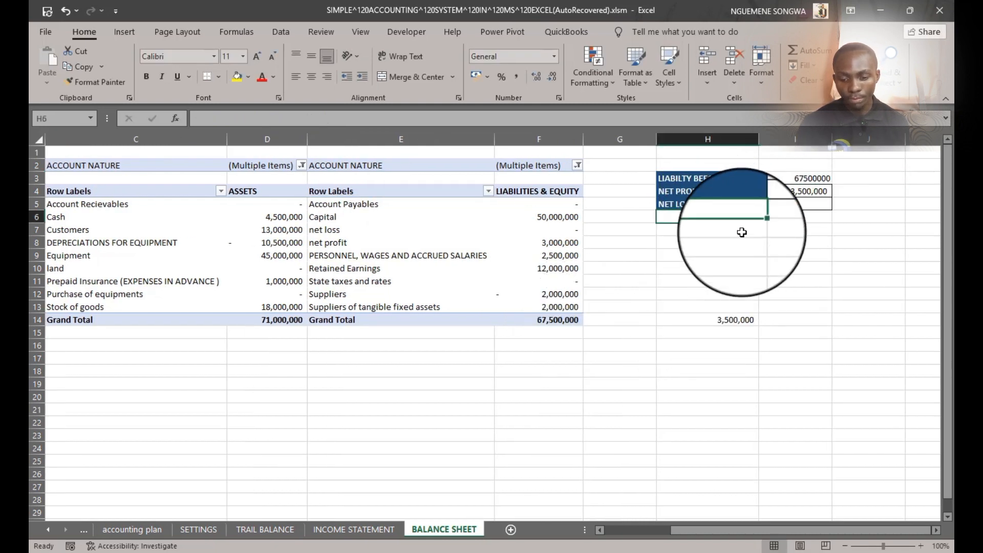
{"action": "type", "text": "LIABILITY AFTER RESULT"}
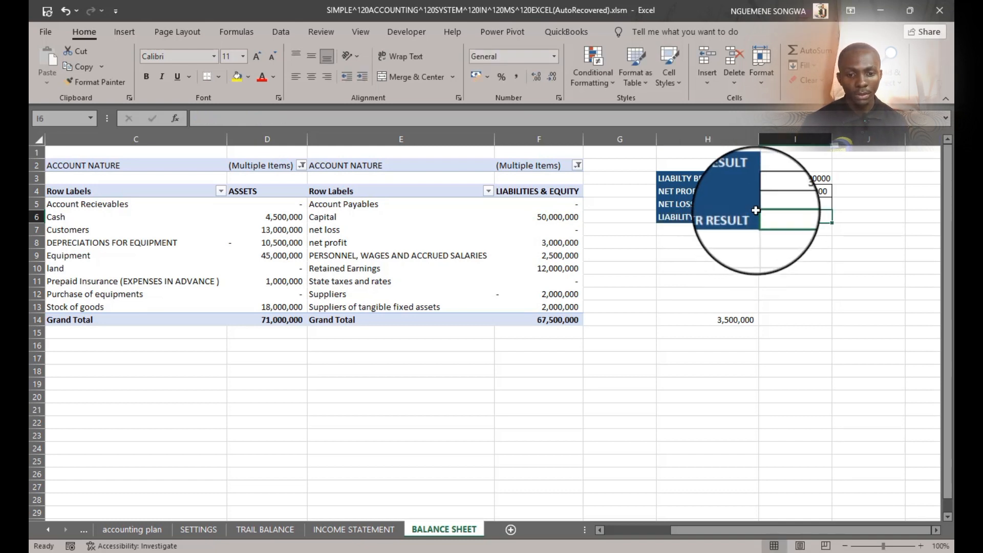
Step: Try to calculate the liability after result in I6 with the formula =I3+I4+I5
{"action": "left_click", "coordinate": [784, 215]}
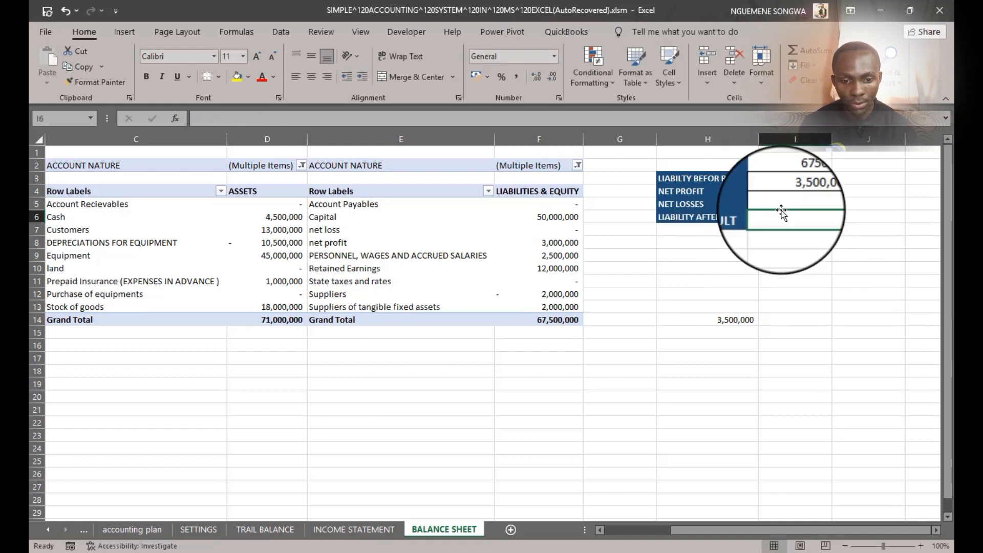
{"action": "type", "text": "="}
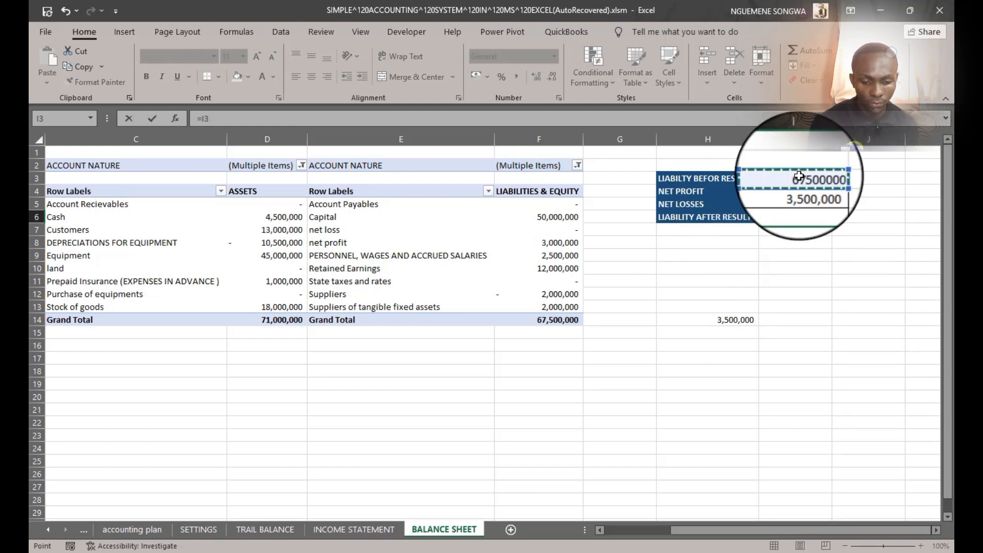
{"action": "type", "text": "="}
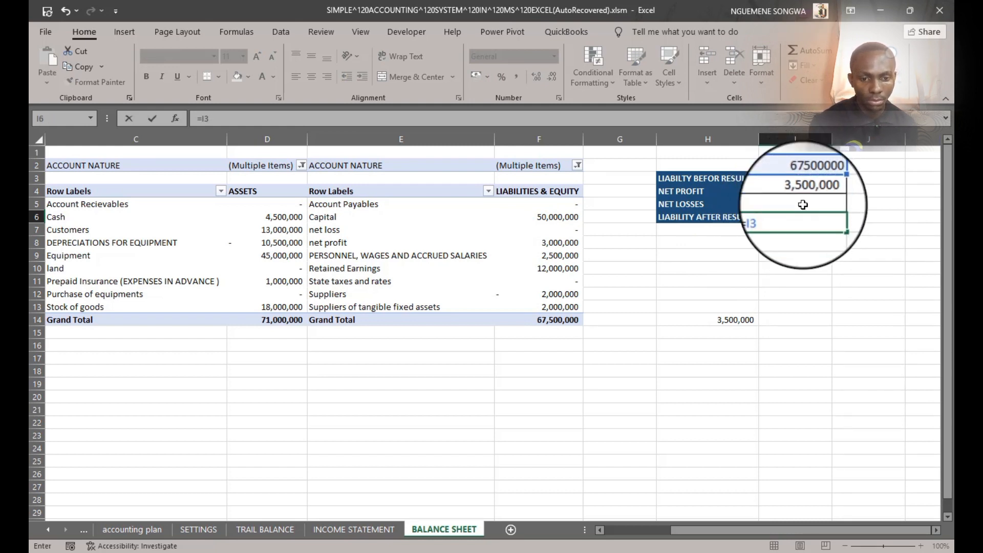
{"action": "type", "text": "+"}
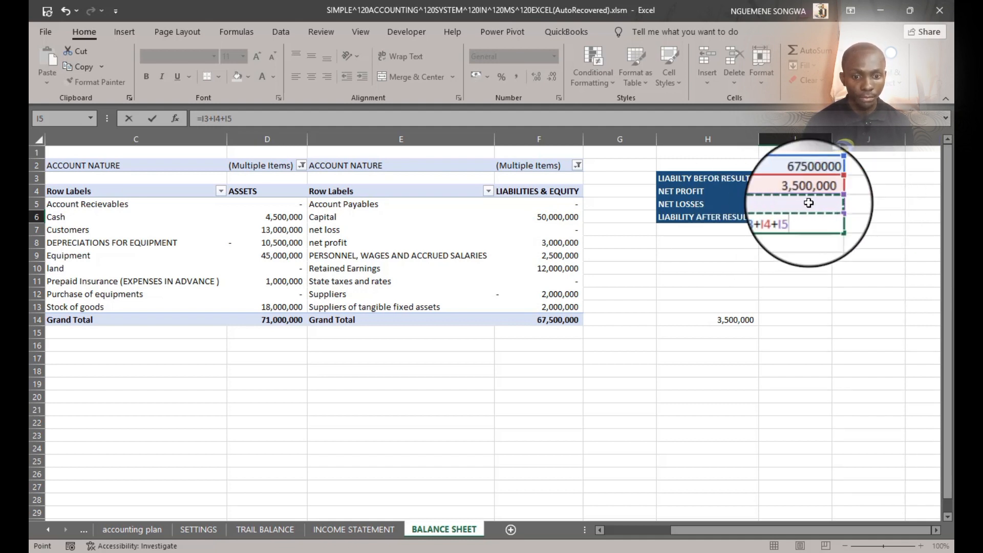
{"action": "key", "text": "Return"}
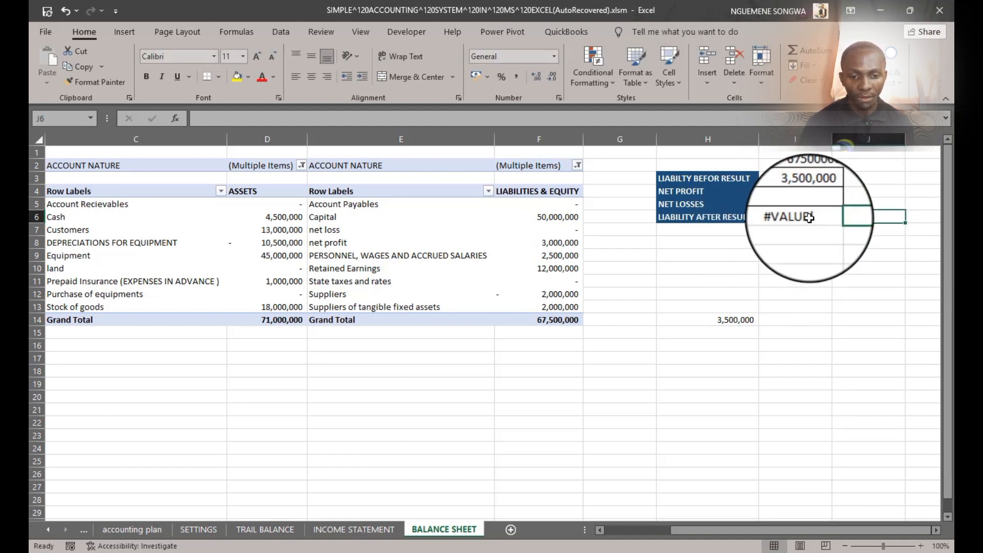
Step: Calculate the liability after result in I6 with =SUM(I3:I5) and compare it with the assets grand total
{"action": "left_click", "coordinate": [809, 218]}
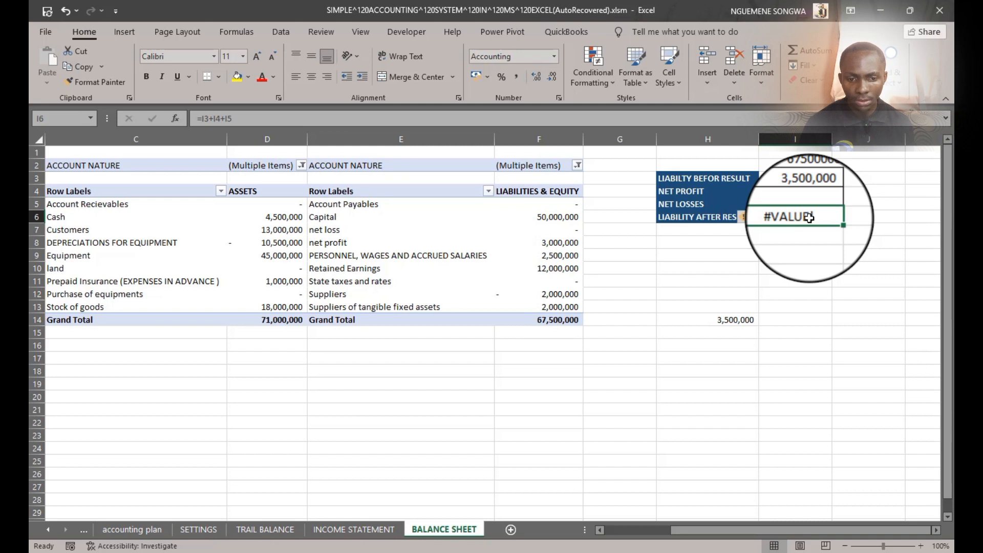
{"action": "type", "text": "="}
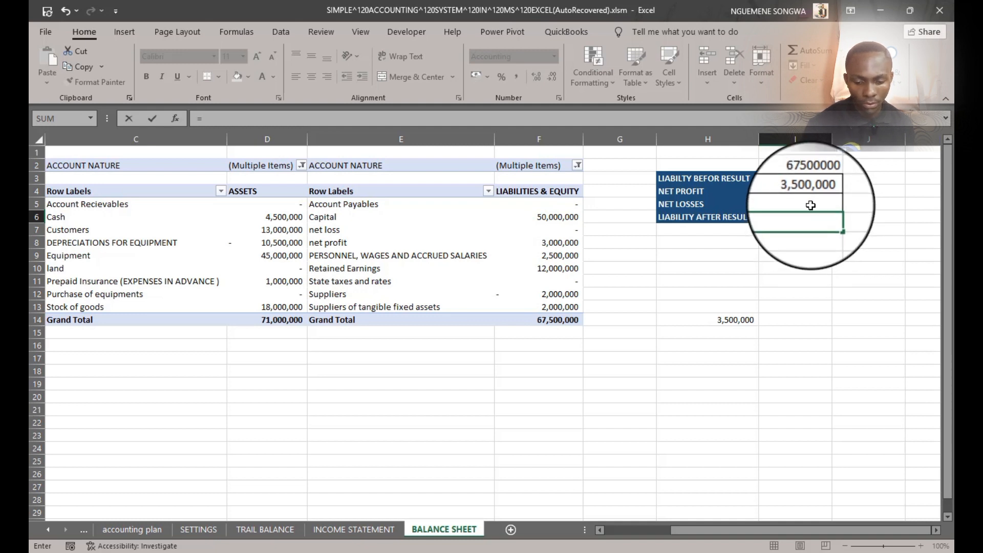
{"action": "type", "text": "su"}
{"action": "key", "text": "Tab"}
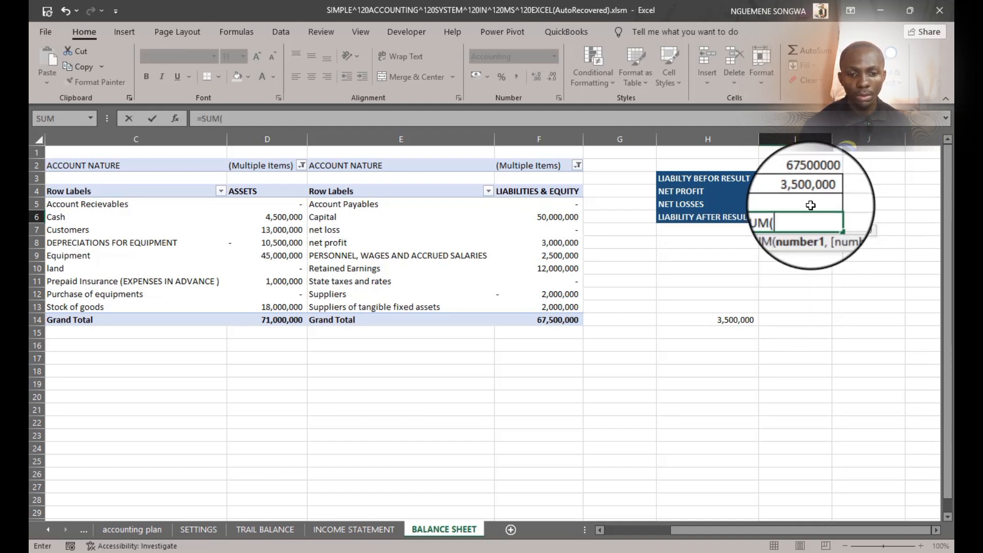
{"action": "left_click_drag", "start_coordinate": [809, 176], "coordinate": [810, 191]}
{"action": "key", "text": "Tab"}
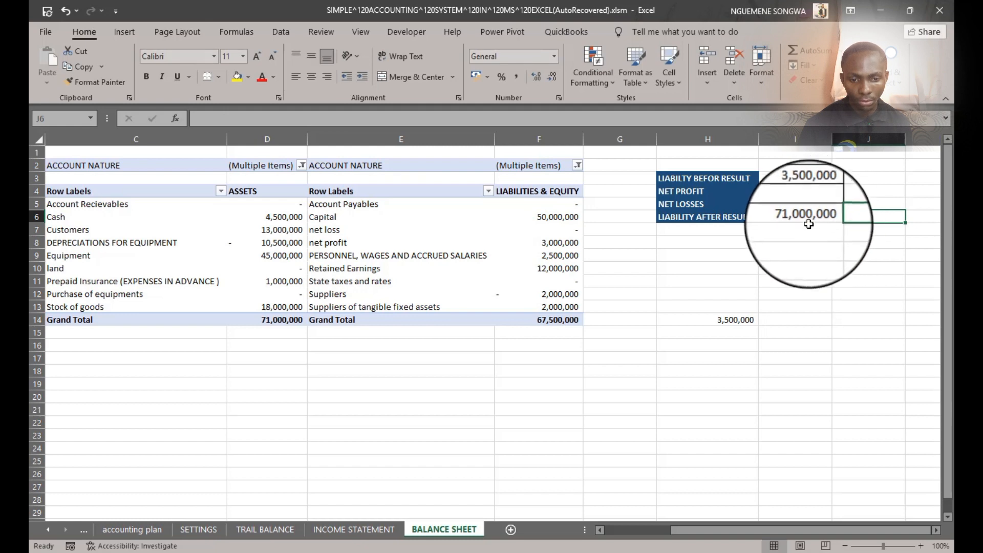
{"action": "left_click_drag", "start_coordinate": [809, 179], "coordinate": [806, 213]}
{"action": "left_click", "coordinate": [805, 216]}
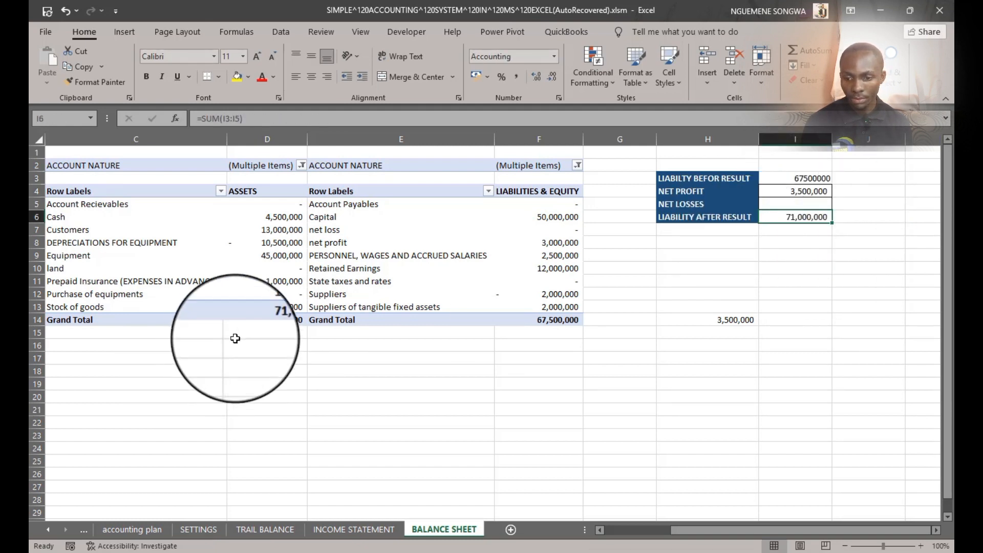
{"action": "left_click", "coordinate": [738, 228]}
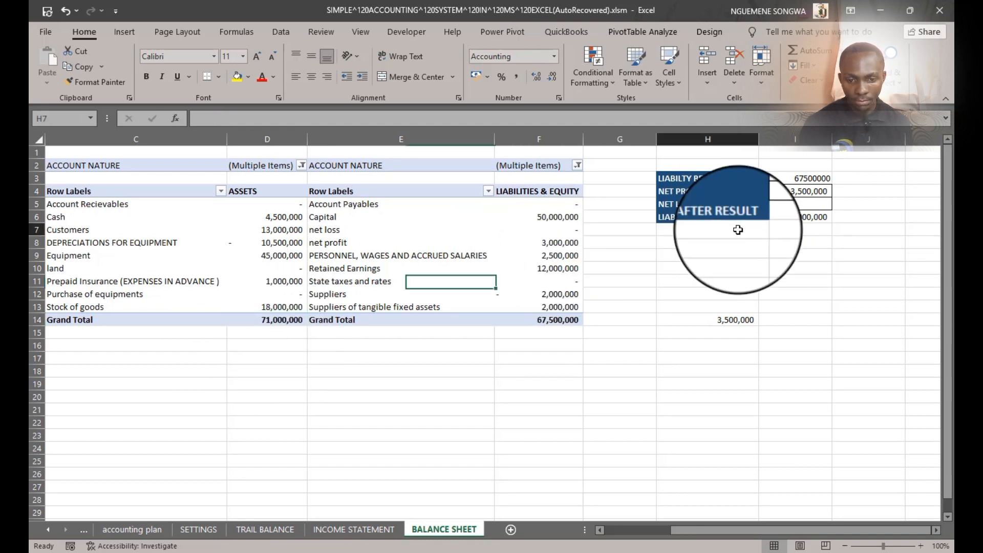
Step: Label H7 TOTAL ASSETS and pull the assets grand total into I7 with GETPIVOTDATA
{"action": "type", "text": "TOTAL"}
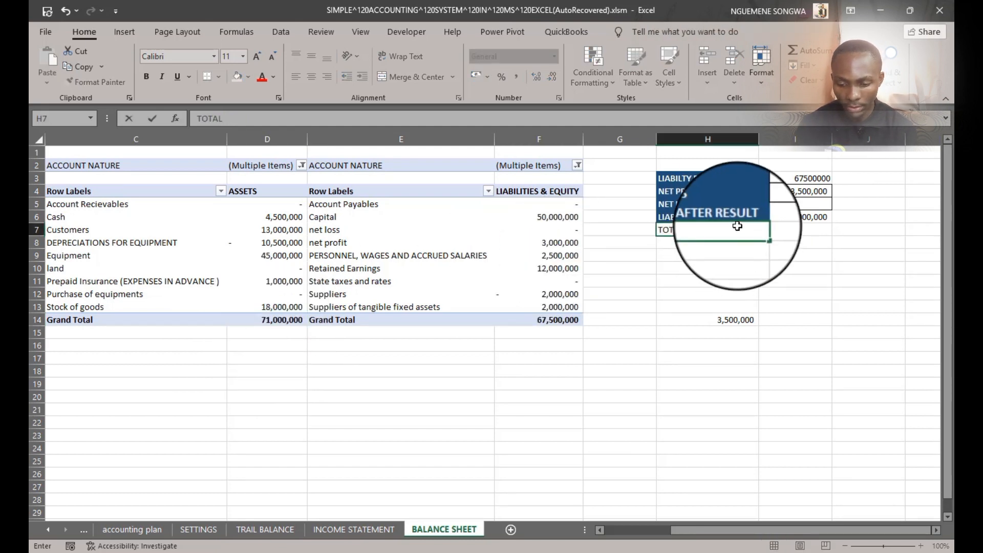
{"action": "type", "text": " ASSETS"}
{"action": "key", "text": "Tab"}
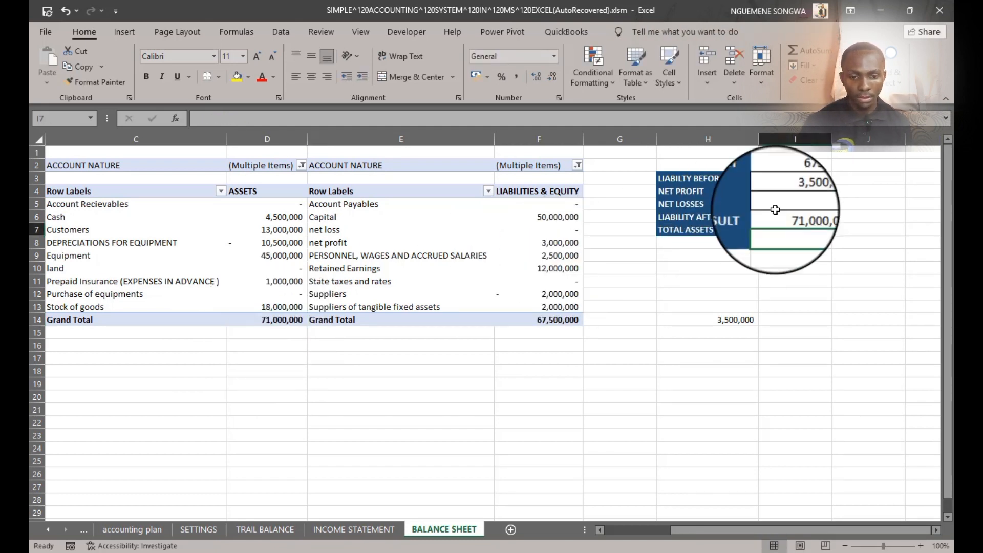
{"action": "type", "text": "="}
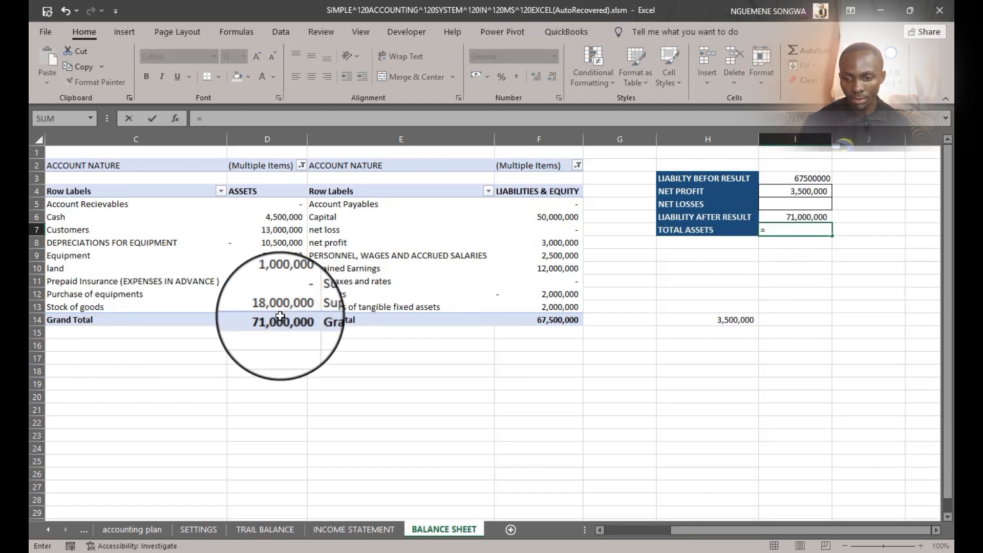
{"action": "left_click", "coordinate": [280, 318]}
{"action": "key", "text": "Tab"}
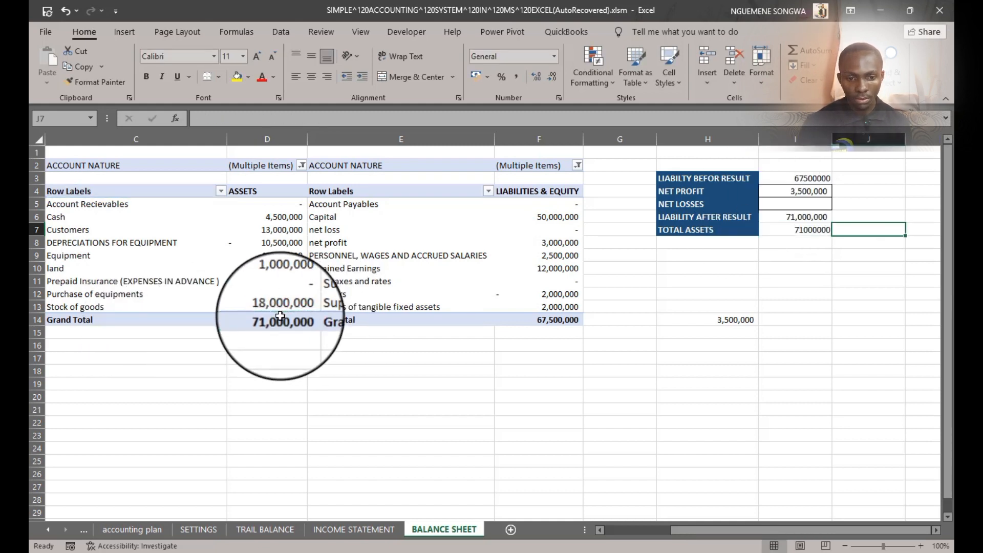
Step: Apply the comma number style to I7 and add borders around all cells in I3:I7
{"action": "left_click", "coordinate": [807, 230]}
{"action": "left_click", "coordinate": [514, 84]}
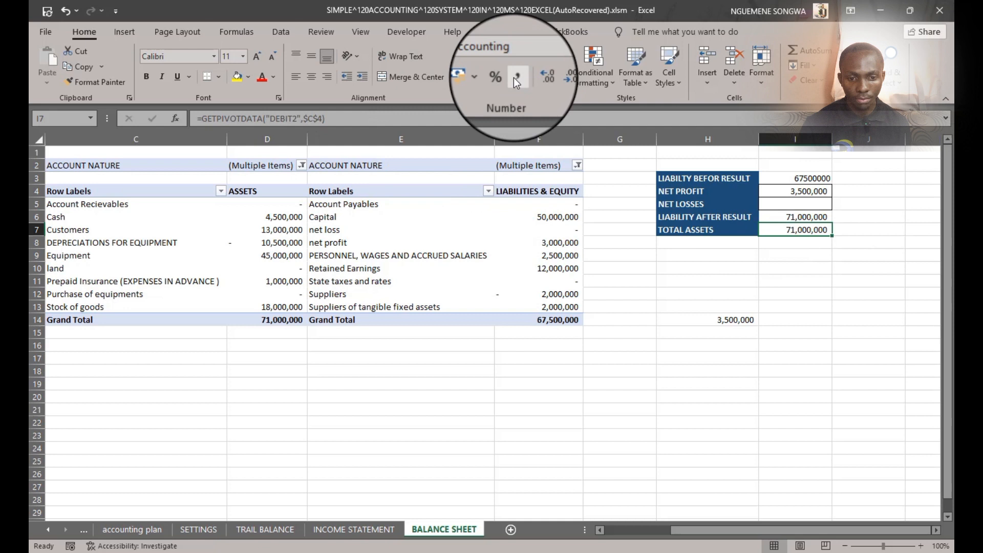
{"action": "left_click", "coordinate": [737, 292]}
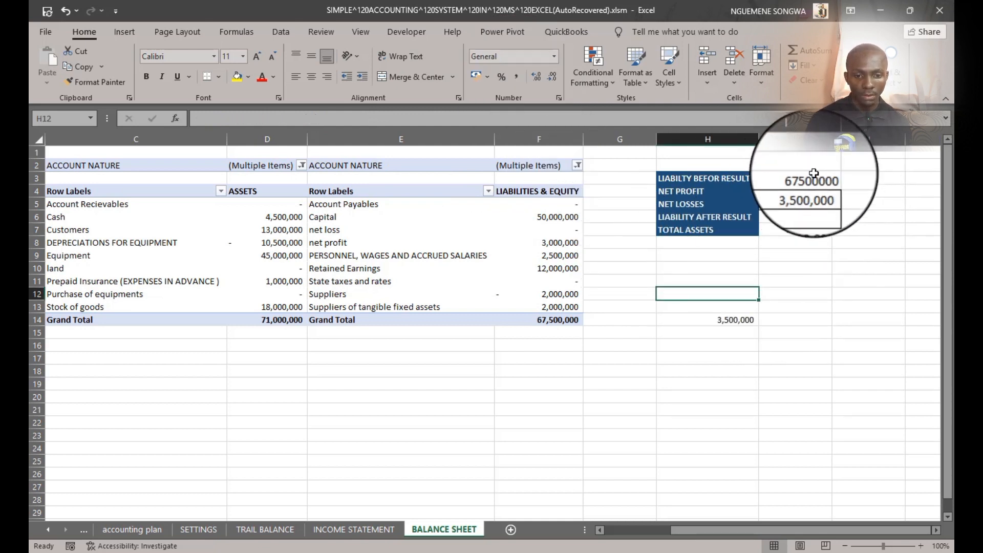
{"action": "left_click_drag", "start_coordinate": [799, 178], "coordinate": [815, 227]}
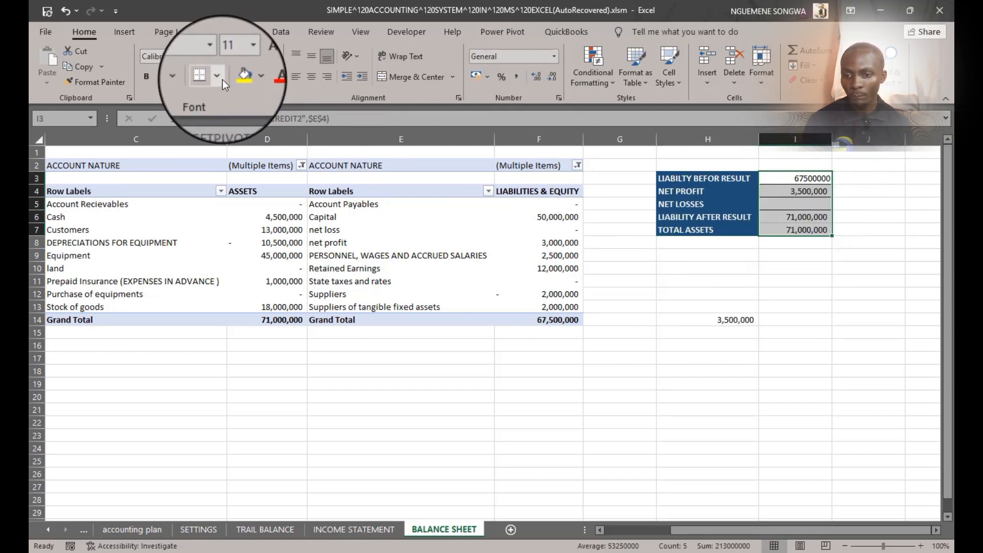
{"action": "left_click", "coordinate": [219, 77]}
{"action": "left_click", "coordinate": [242, 205]}
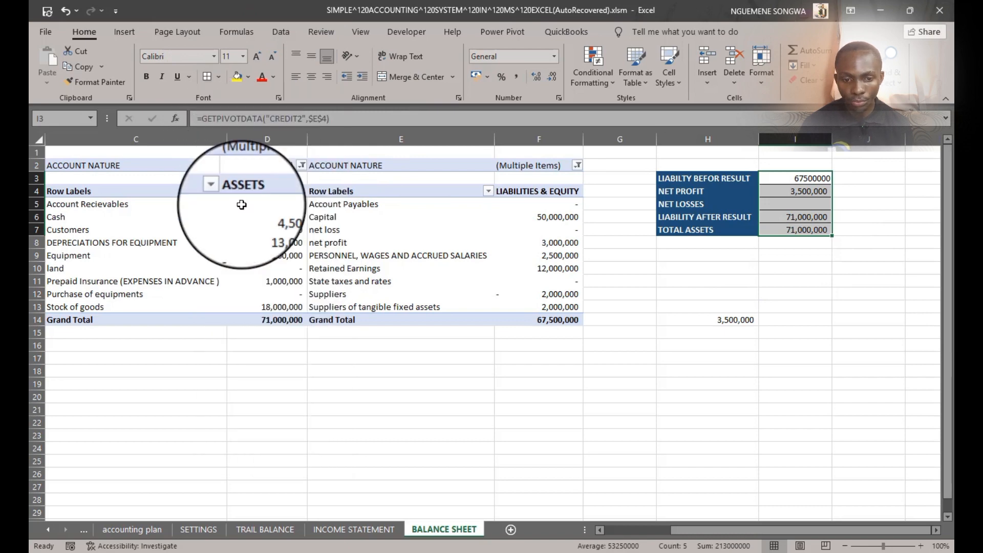
{"action": "left_click", "coordinate": [768, 267]}
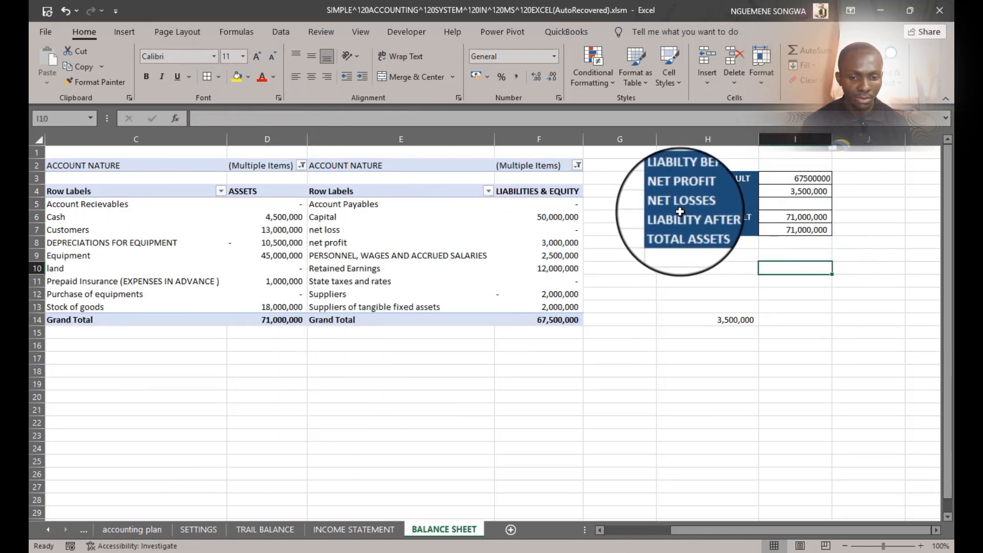
Step: Fill the liability after result and total assets values in I6:I7 with light blue
{"action": "left_click", "coordinate": [699, 216]}
{"action": "left_click_drag", "start_coordinate": [699, 216], "coordinate": [795, 230]}
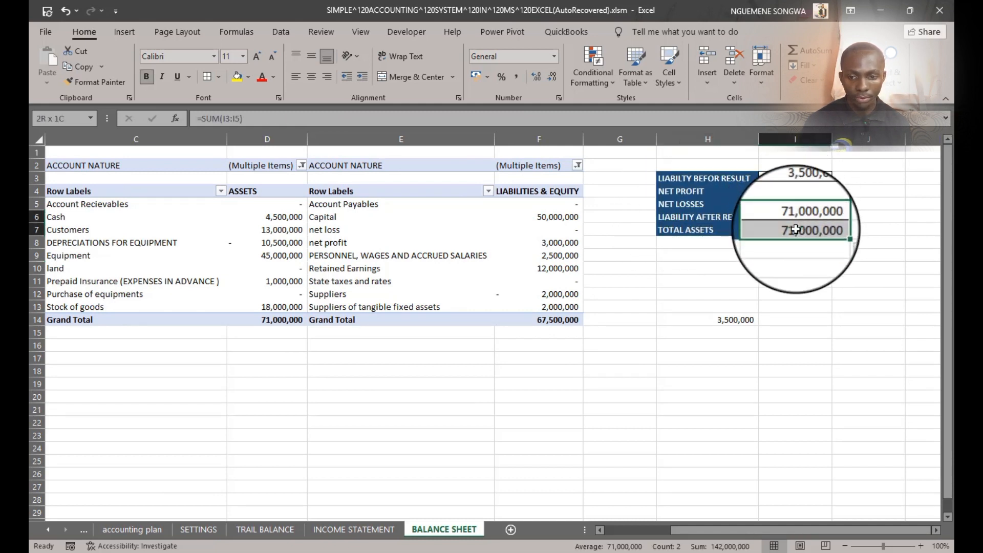
{"action": "left_click", "coordinate": [250, 77]}
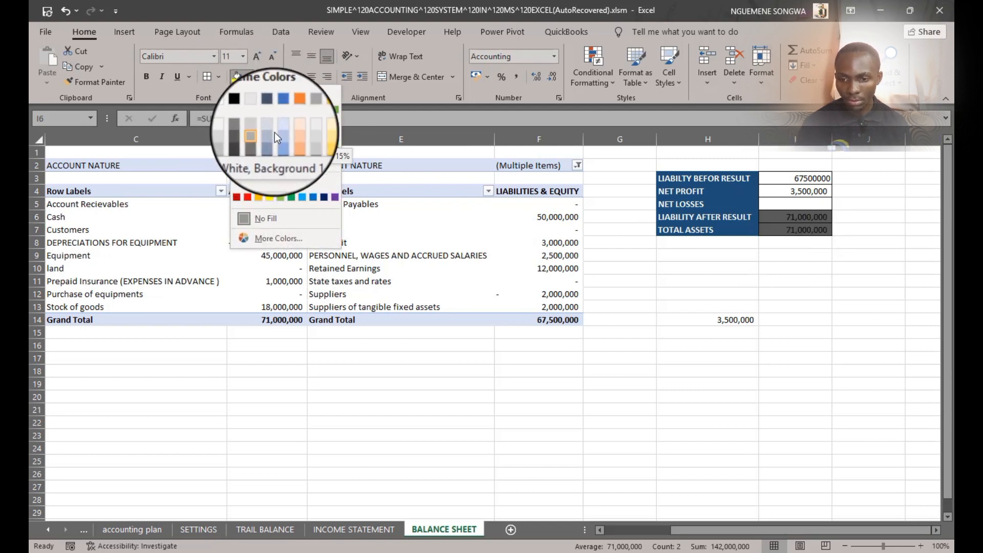
{"action": "left_click", "coordinate": [278, 133]}
{"action": "left_click", "coordinate": [778, 285]}
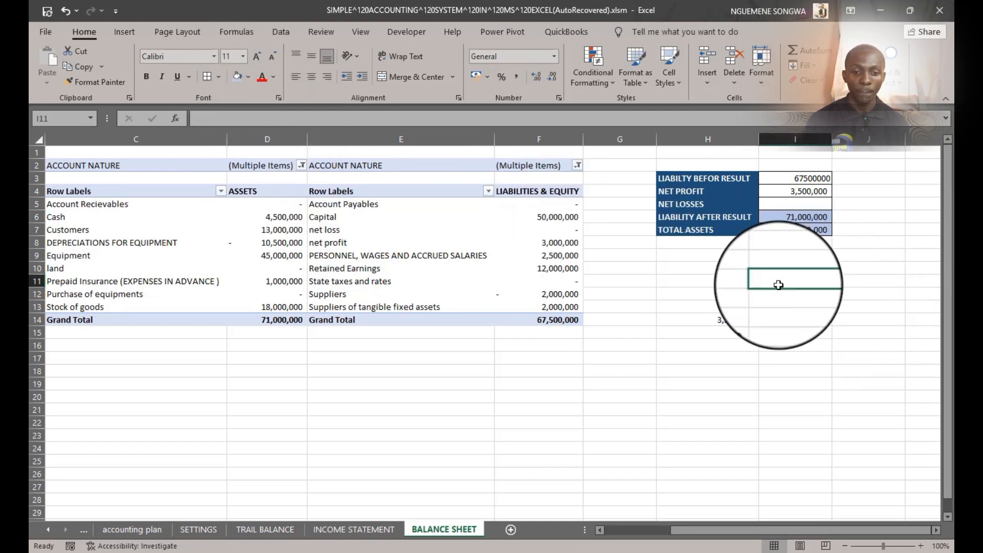
Step: Clear the leftover difference calculation from H14 below the side summary
{"action": "left_click", "coordinate": [717, 320]}
{"action": "key", "text": "BackSpace"}
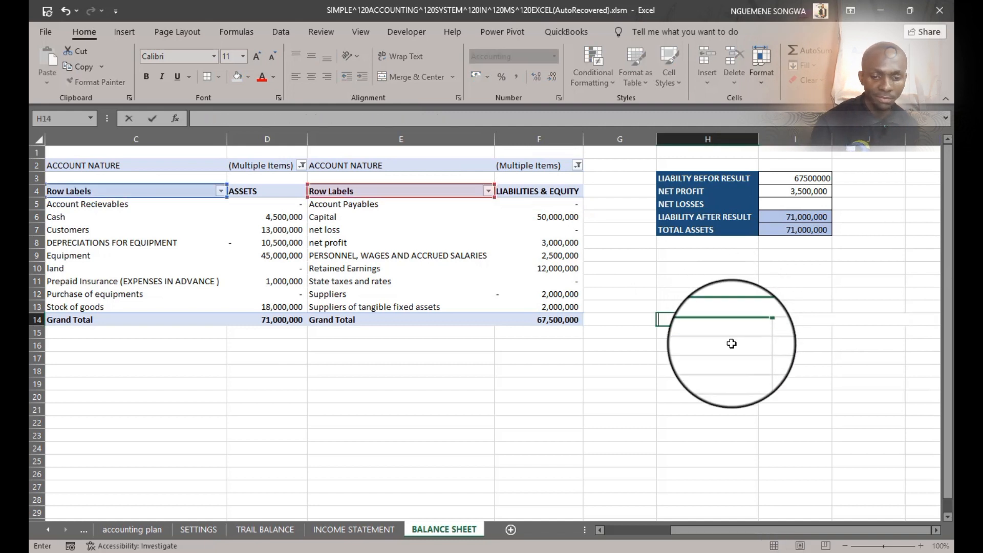
{"action": "key", "text": "Return"}
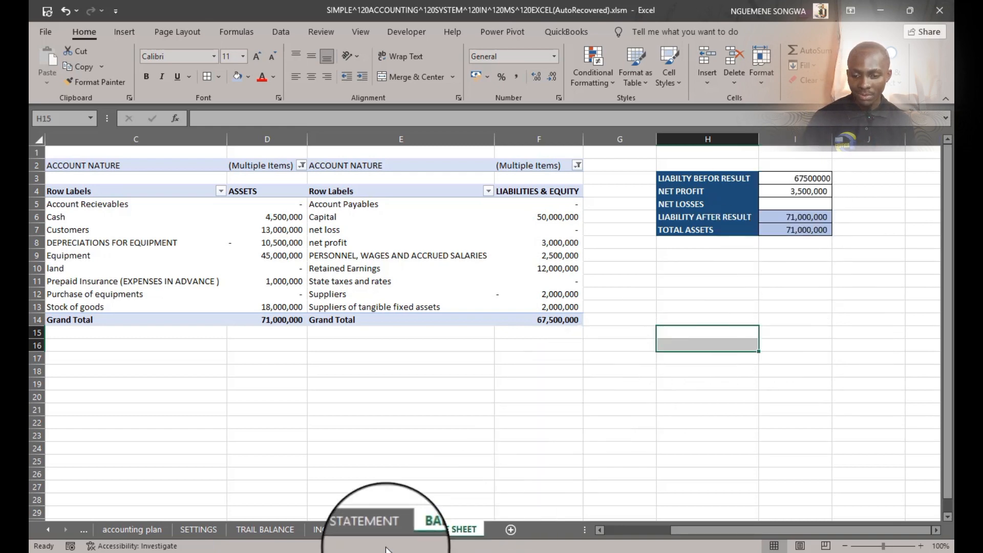
Step: Check the net profit on the INCOME STATEMENT sheet and return to the BALANCE SHEET summary
{"action": "left_click", "coordinate": [376, 530]}
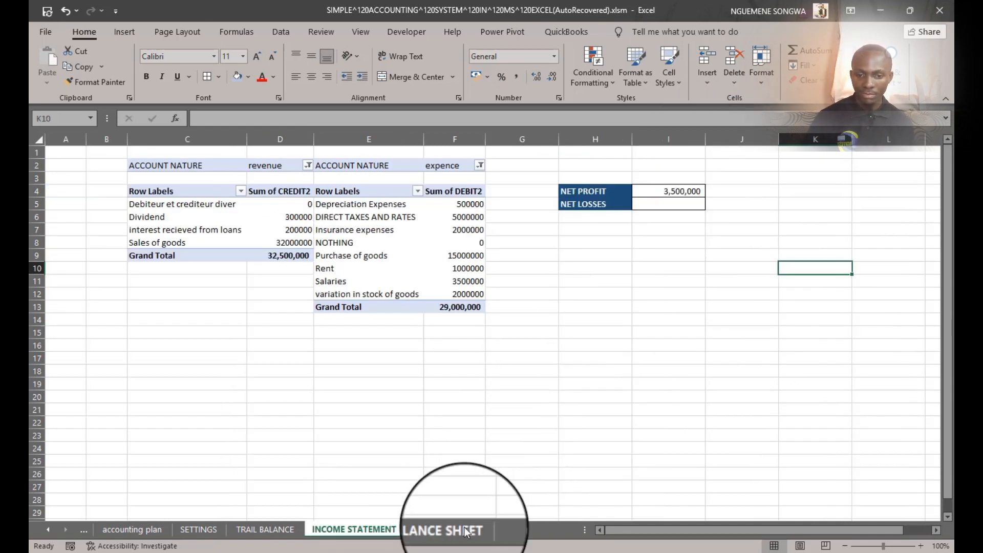
{"action": "left_click", "coordinate": [451, 530]}
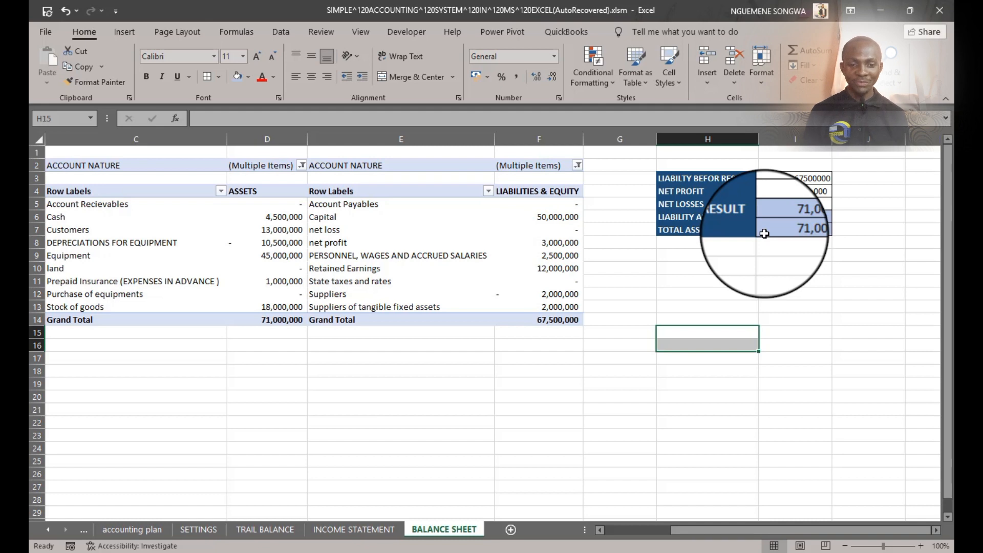
{"action": "left_click", "coordinate": [511, 367]}
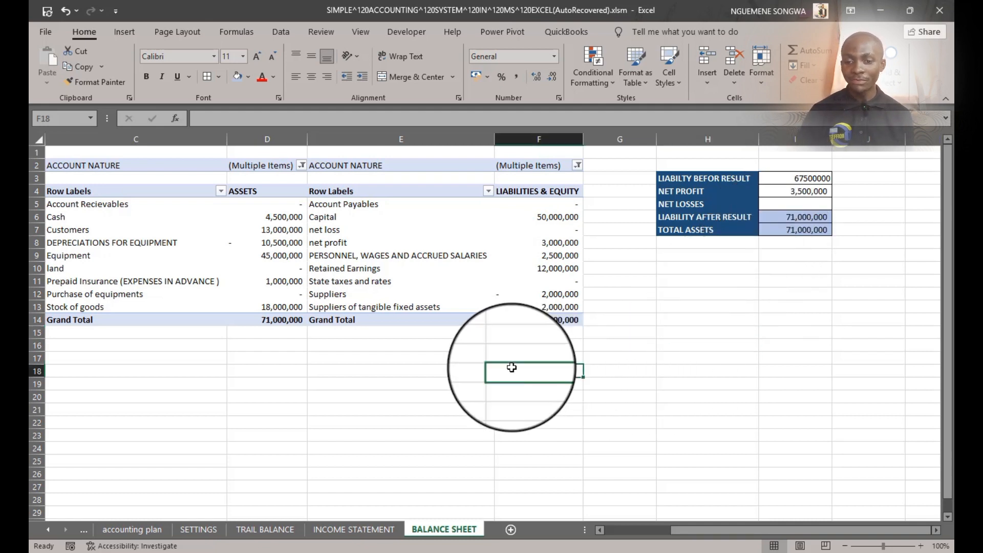
{"action": "left_click", "coordinate": [681, 345]}
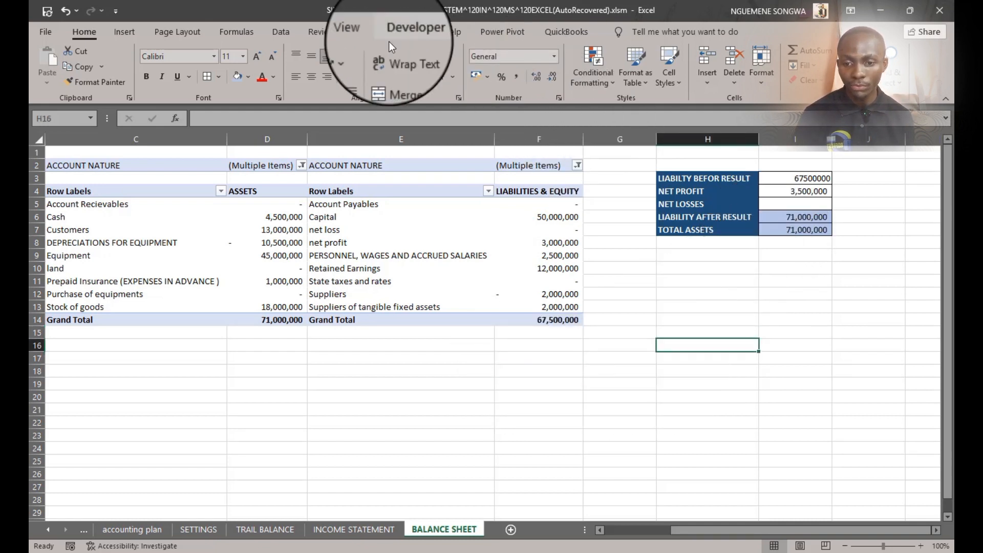
Step: Hide the gridlines on the BALANCE SHEET worksheet
{"action": "left_click", "coordinate": [372, 35]}
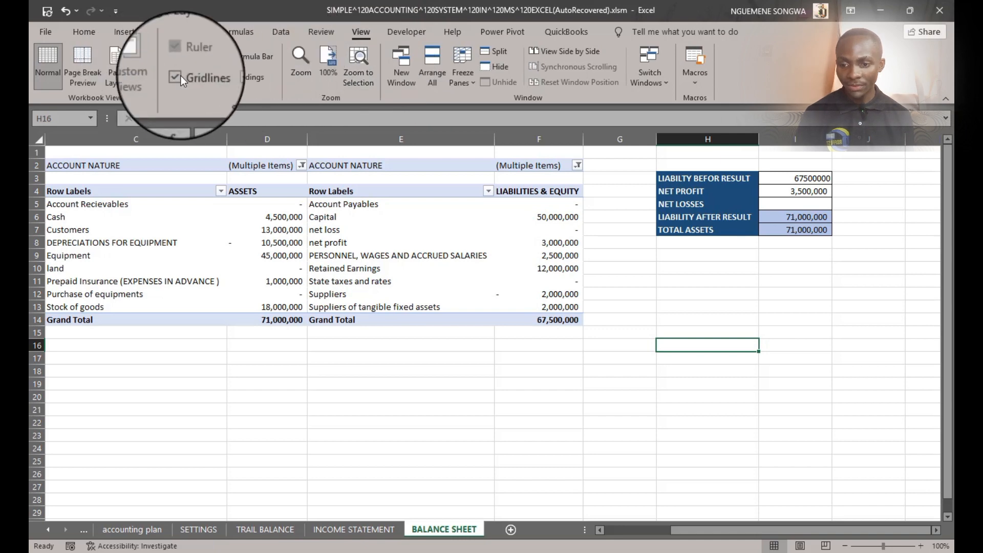
{"action": "left_click", "coordinate": [565, 396]}
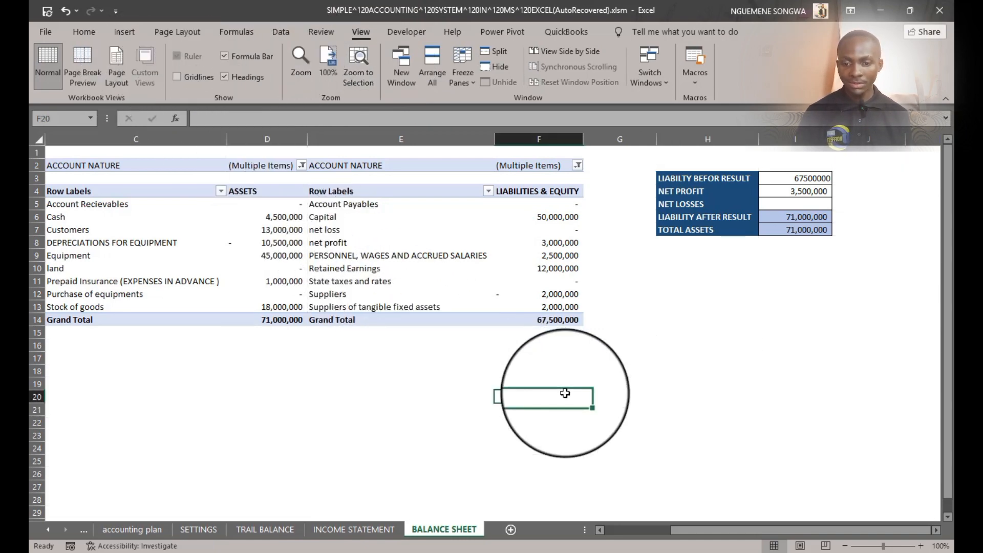
{"action": "scroll", "coordinate": [565, 393], "scroll_direction": "down", "scroll_amount": 4}
{"action": "scroll", "coordinate": [565, 393], "scroll_direction": "up", "scroll_amount": 4}
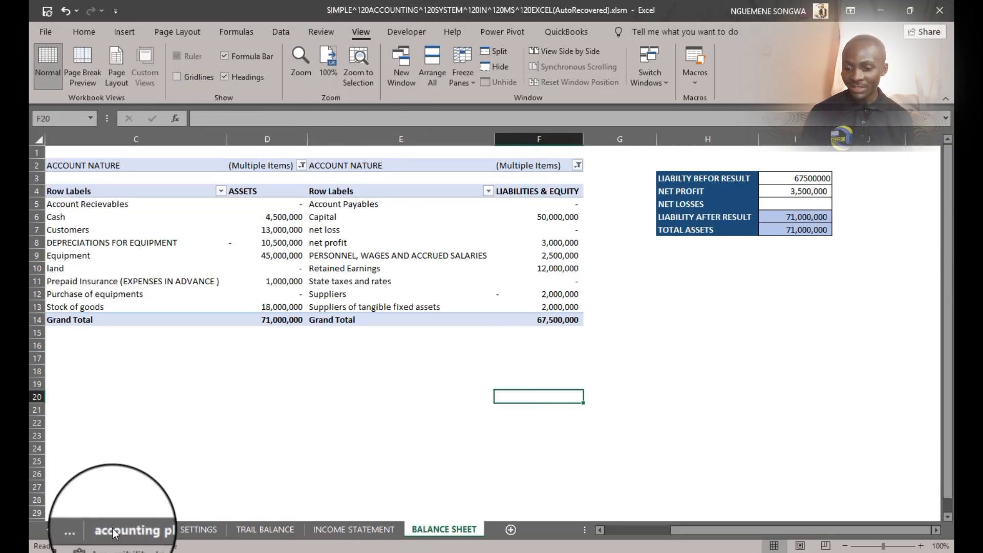
Step: Open the journal sheet and choose account number 311 for a new entry in C43
{"action": "left_click", "coordinate": [88, 527]}
{"action": "left_click", "coordinate": [88, 527]}
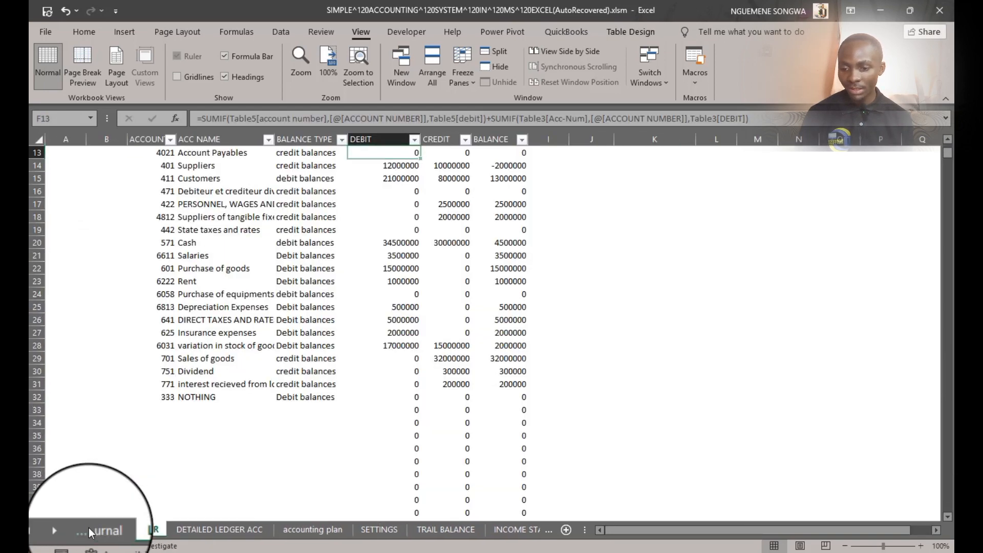
{"action": "left_click", "coordinate": [88, 528]}
{"action": "left_click", "coordinate": [88, 528]}
{"action": "left_click", "coordinate": [207, 529]}
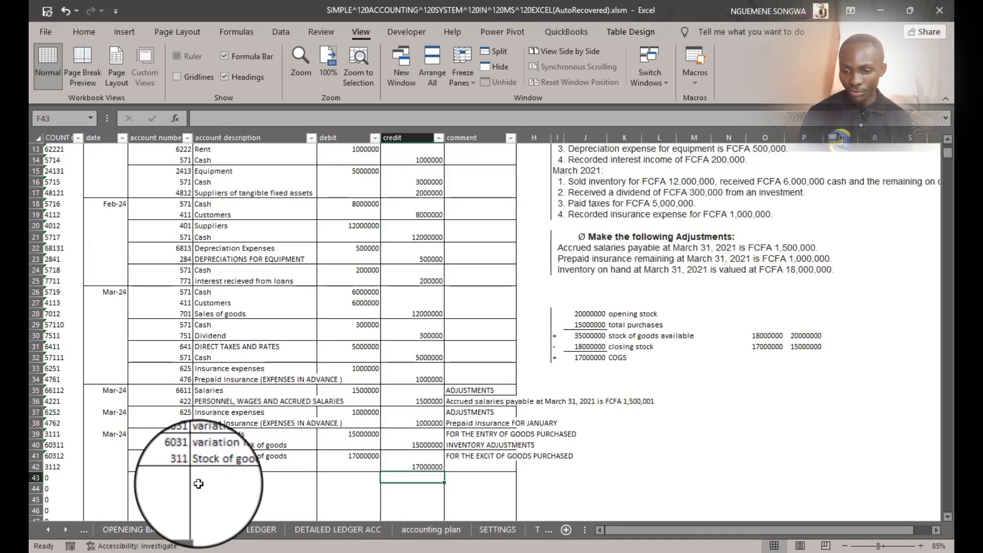
{"action": "left_click", "coordinate": [178, 482]}
{"action": "left_click", "coordinate": [196, 480]}
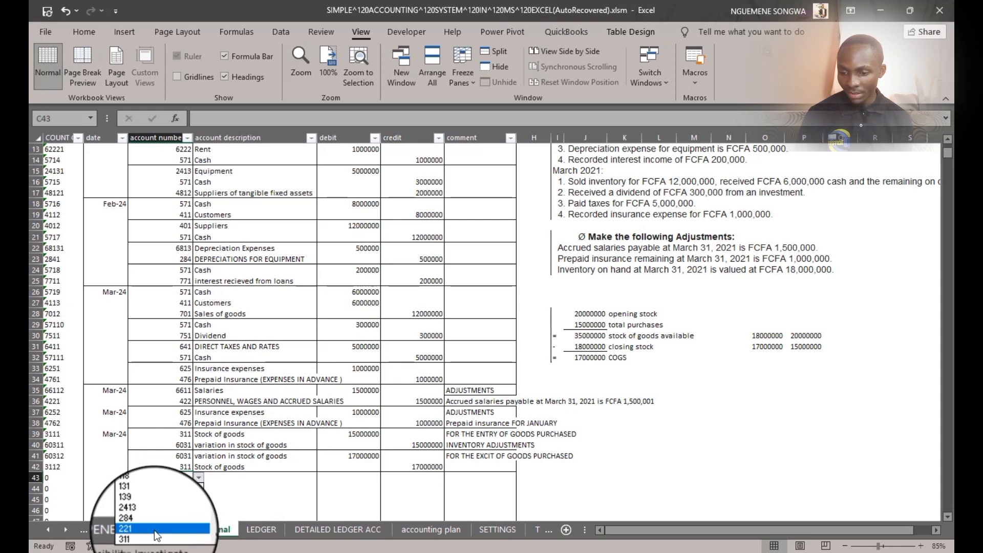
{"action": "left_click", "coordinate": [155, 530]}
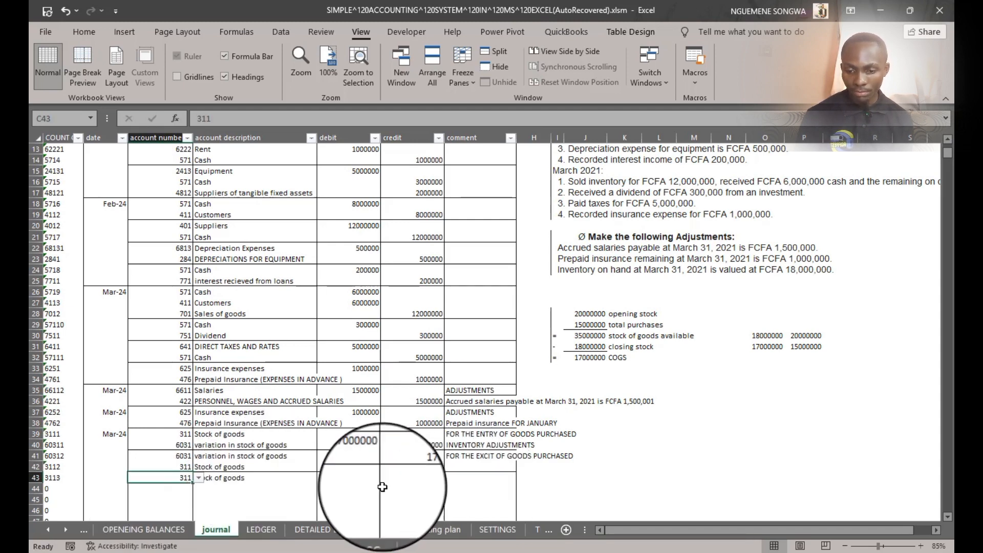
Step: Enter a test debit of 30000 in E43 for the new Stock of goods entry
{"action": "left_click", "coordinate": [347, 478]}
{"action": "type", "text": "30000"}
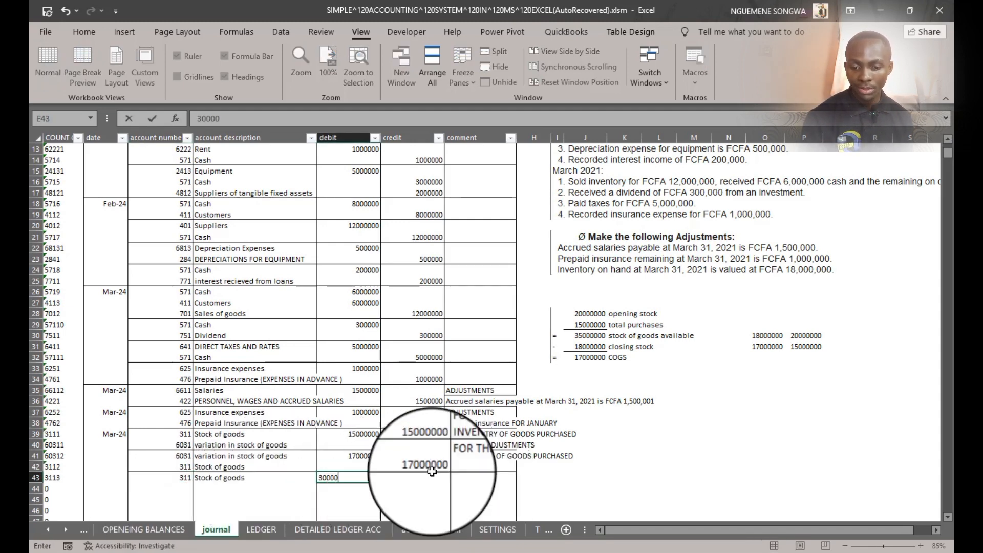
{"action": "left_click", "coordinate": [552, 478]}
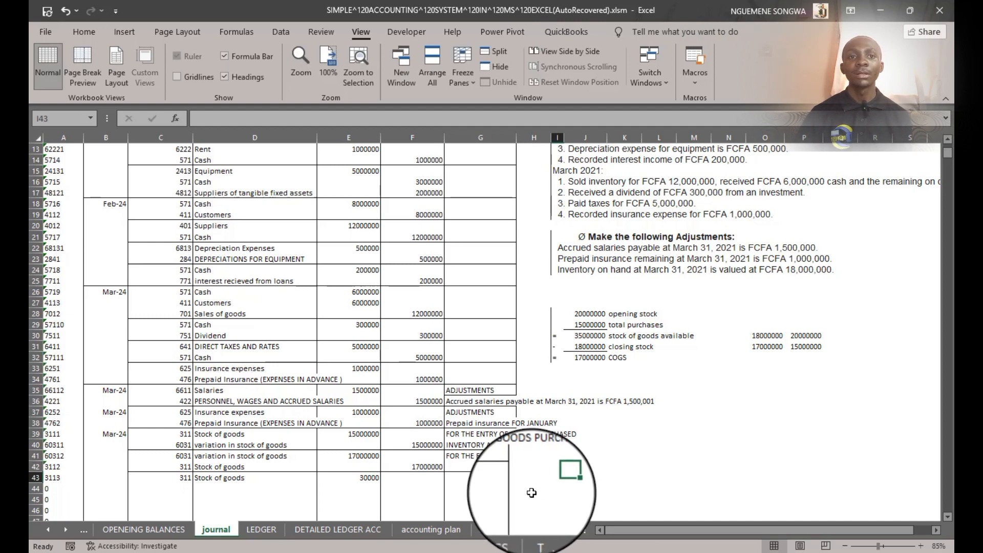
Step: Check how the test debit affects the ledger, trial balance, income statement and balance sheet totals
{"action": "left_click", "coordinate": [260, 531]}
{"action": "scroll", "coordinate": [533, 421], "scroll_direction": "up", "scroll_amount": 4}
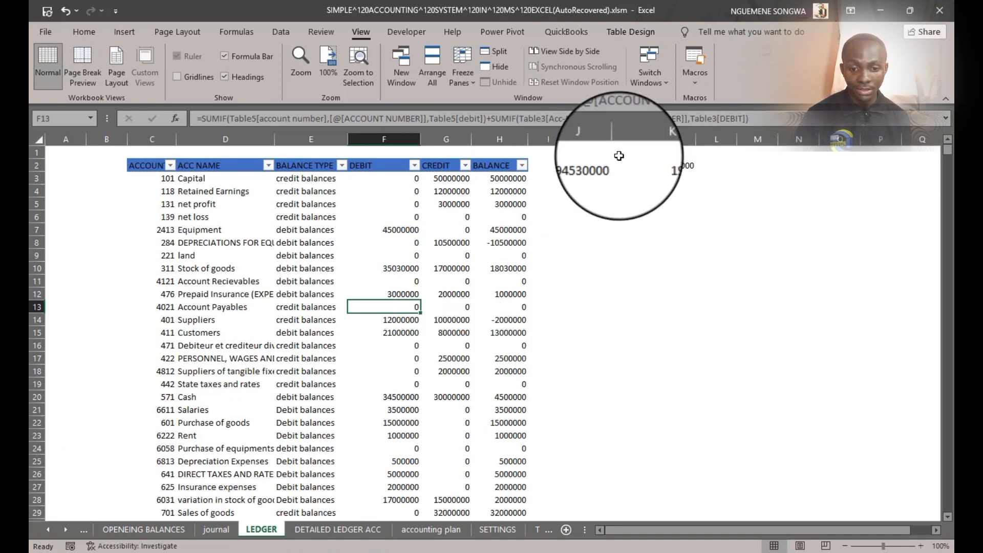
{"action": "left_click", "coordinate": [338, 532]}
{"action": "left_click", "coordinate": [426, 533]}
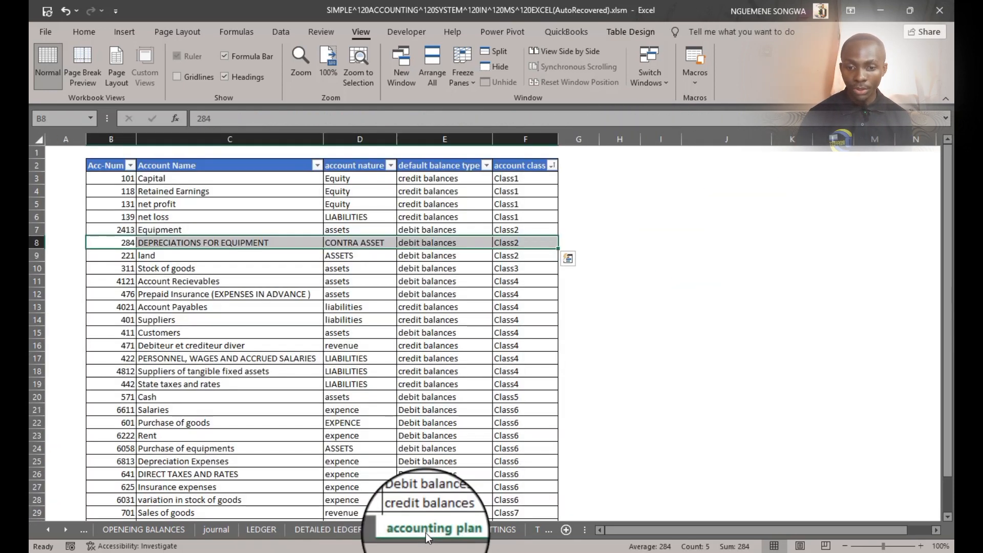
{"action": "left_click", "coordinate": [506, 536]}
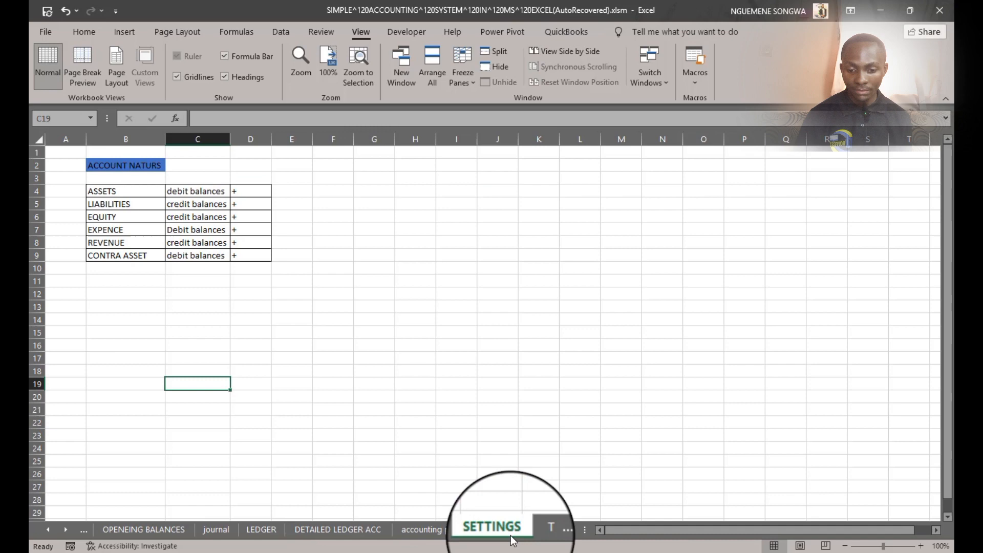
{"action": "left_click", "coordinate": [540, 533]}
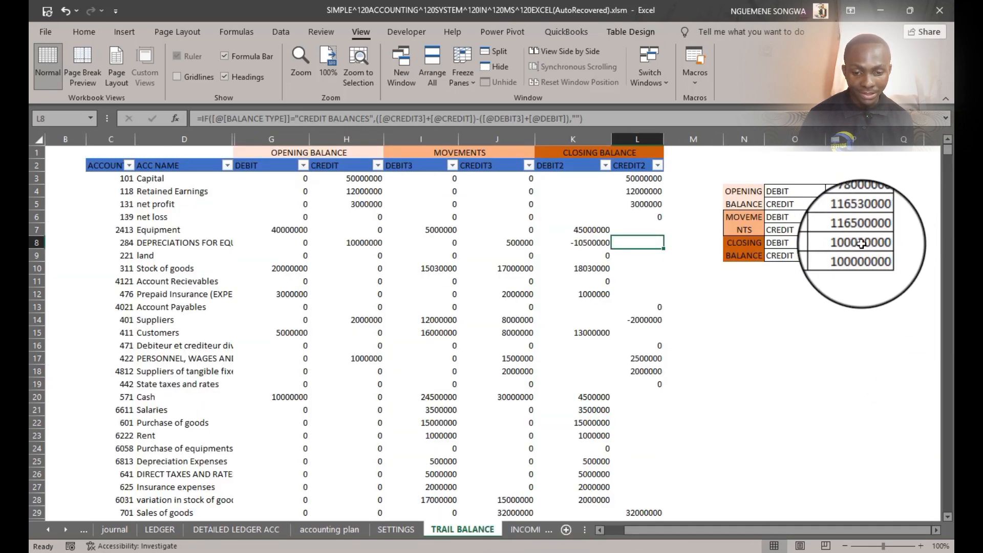
{"action": "left_click", "coordinate": [526, 530]}
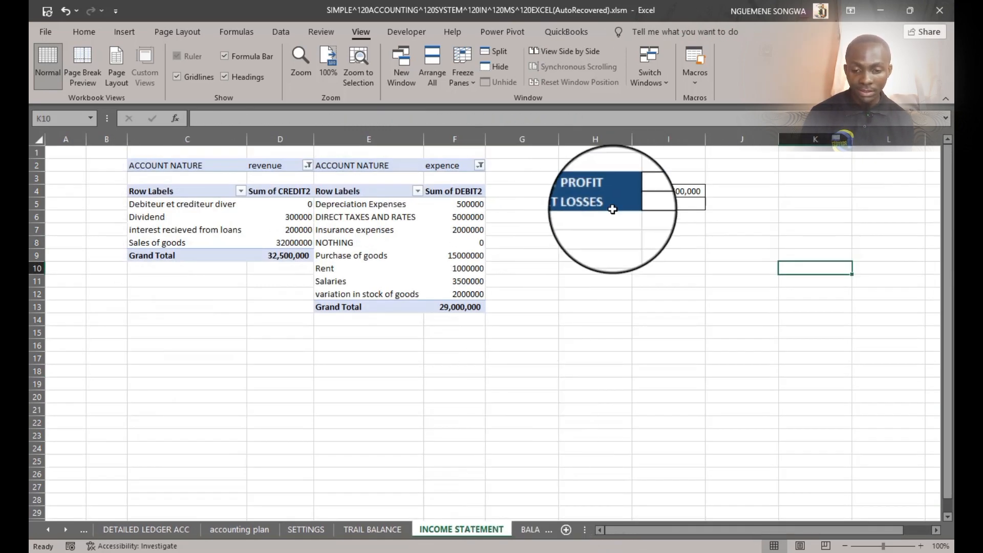
{"action": "left_click", "coordinate": [530, 530]}
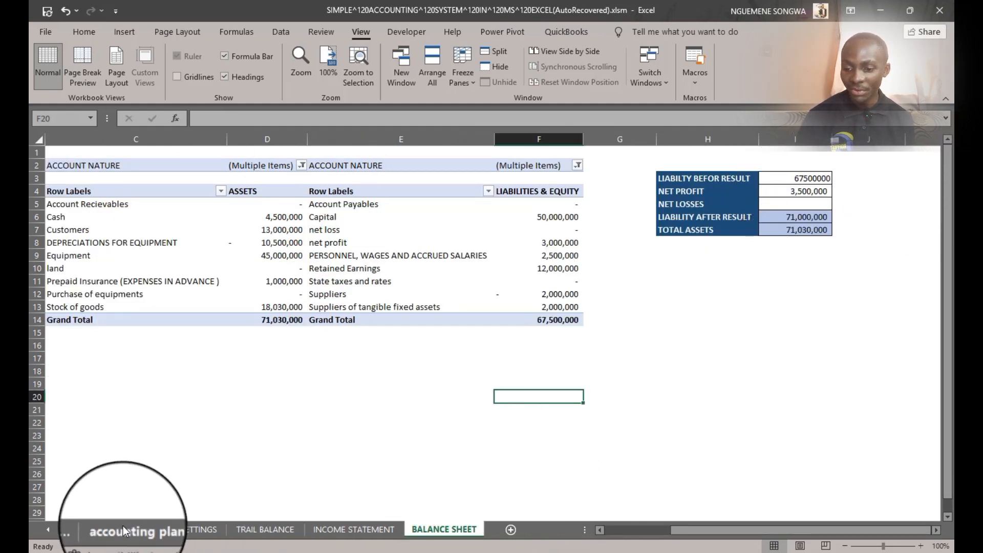
Step: Remove the test Stock of goods entry from row 43 of the journal by clearing its debit and account number
{"action": "left_click", "coordinate": [88, 529]}
{"action": "left_click", "coordinate": [88, 528]}
{"action": "left_click", "coordinate": [89, 528]}
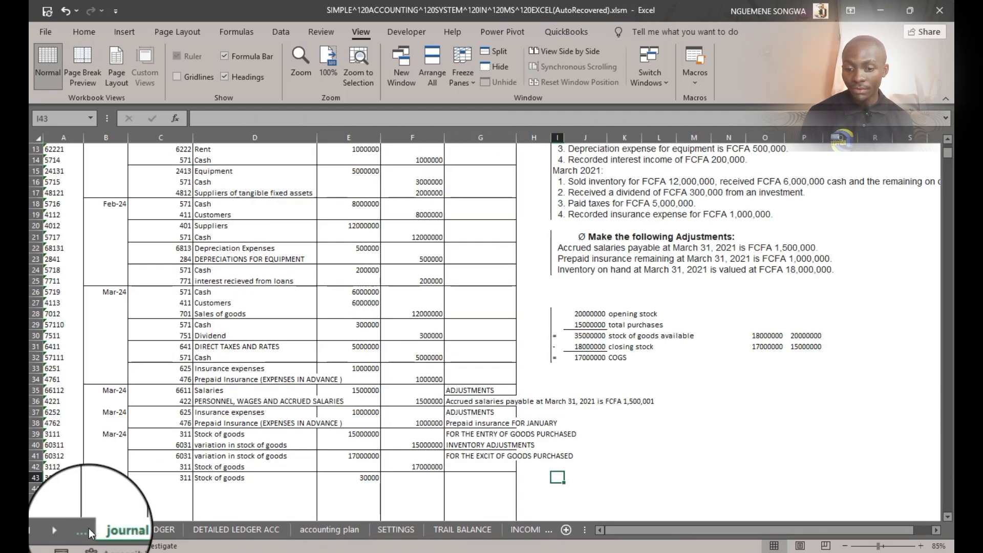
{"action": "left_click", "coordinate": [351, 478]}
{"action": "key", "text": "BackSpace"}
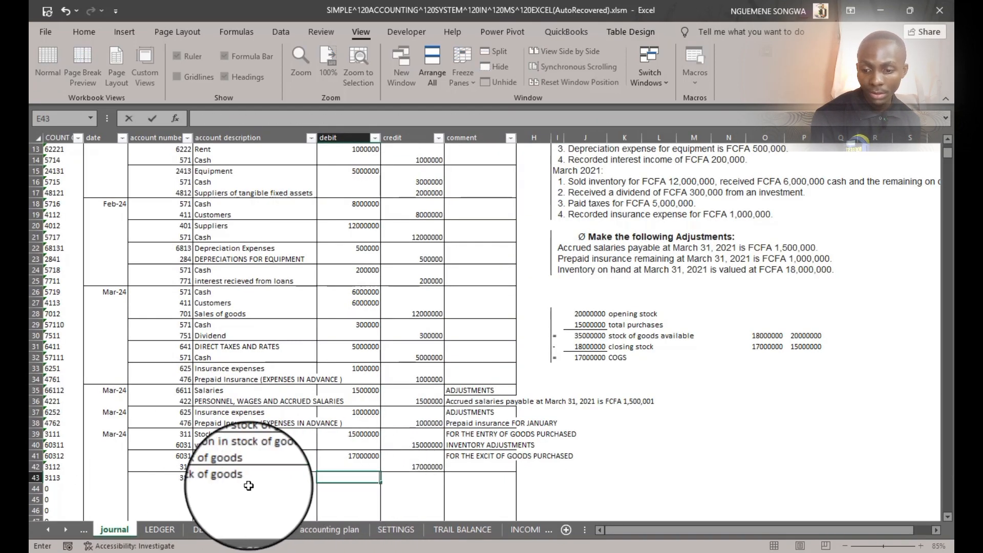
{"action": "left_click", "coordinate": [163, 487]}
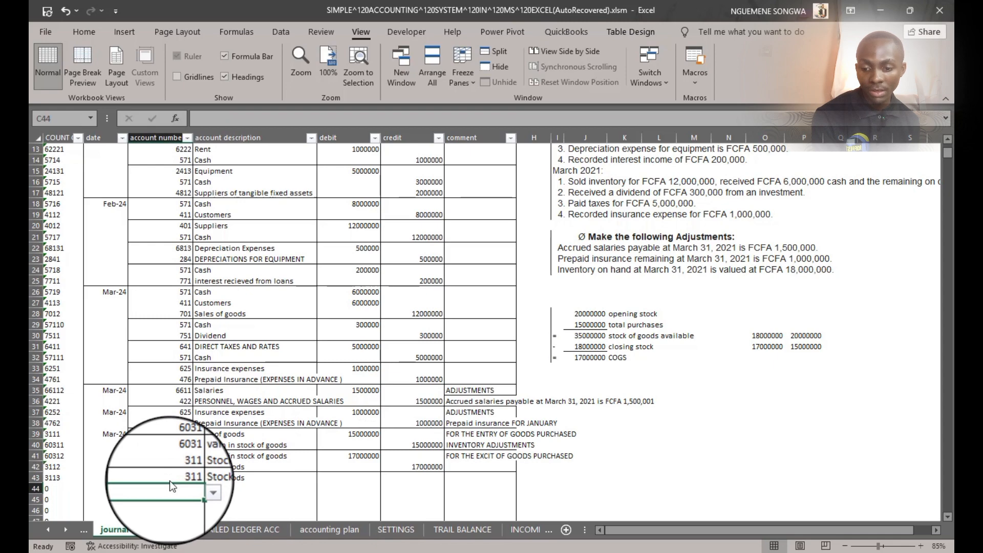
{"action": "left_click", "coordinate": [169, 477]}
{"action": "key", "text": "Delete"}
{"action": "left_click", "coordinate": [702, 449]}
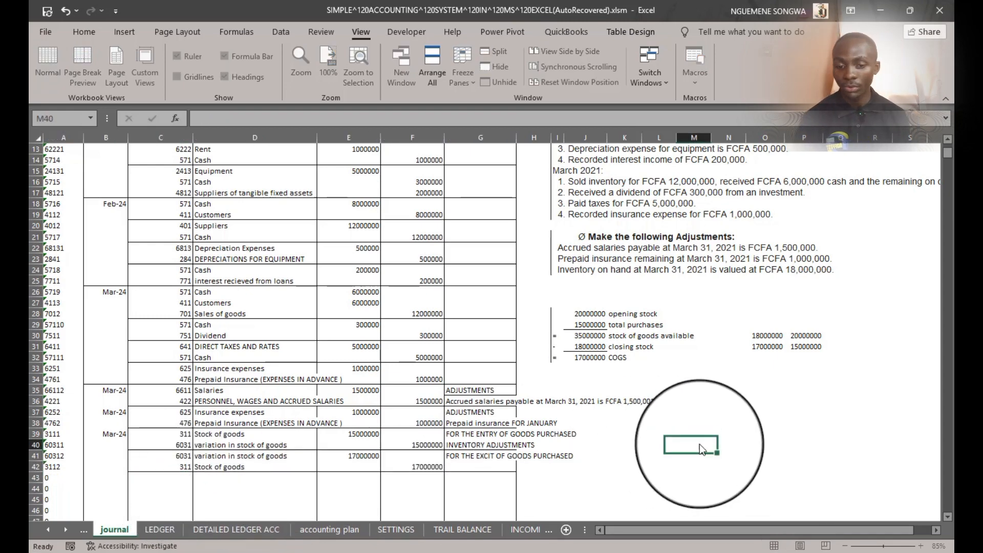
Step: Check the journal's debit and credit totals, the net profit on the income statement and the side summary on the BALANCE SHEET
{"action": "scroll", "coordinate": [701, 449], "scroll_direction": "up", "scroll_amount": 4}
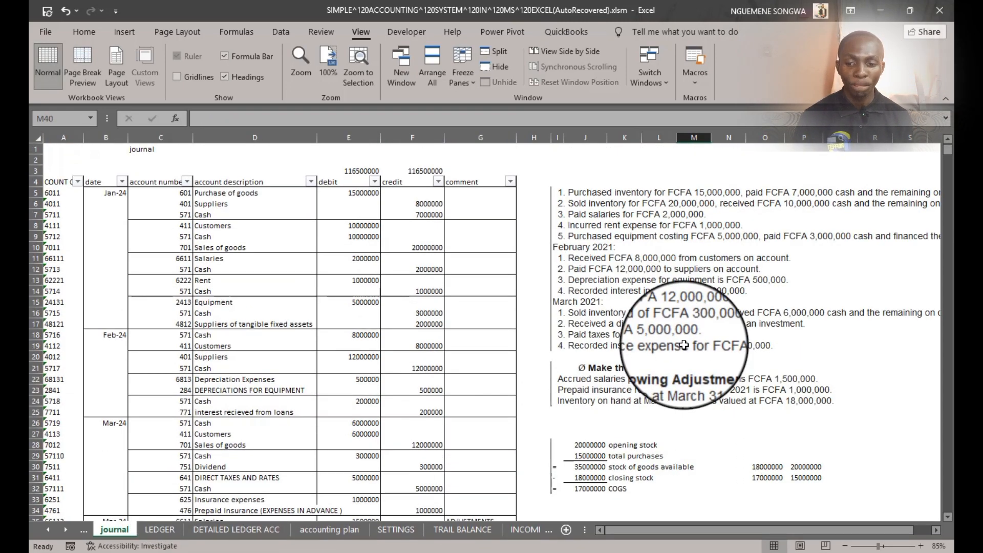
{"action": "scroll", "coordinate": [549, 352], "scroll_direction": "down", "scroll_amount": 5}
{"action": "scroll", "coordinate": [545, 330], "scroll_direction": "up", "scroll_amount": 5}
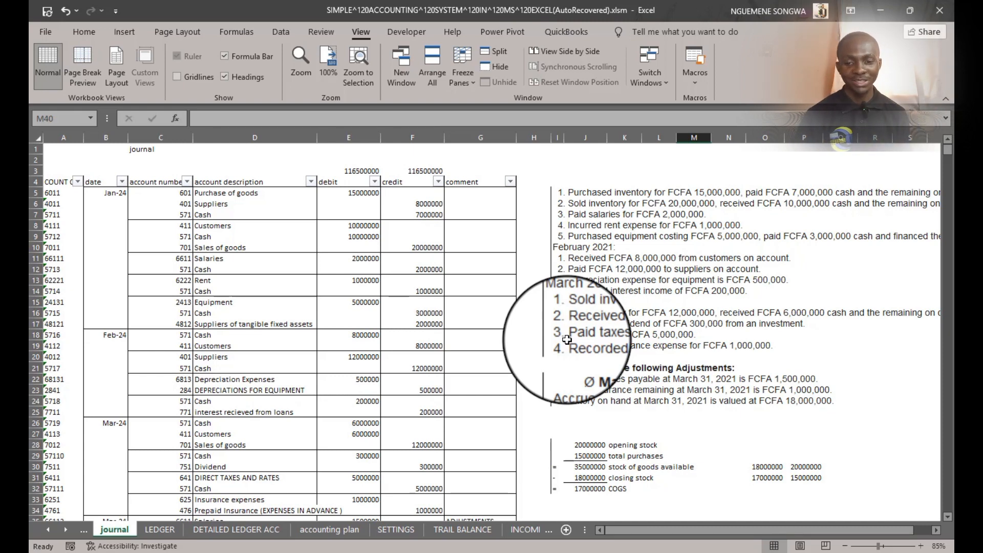
{"action": "left_click", "coordinate": [518, 534]}
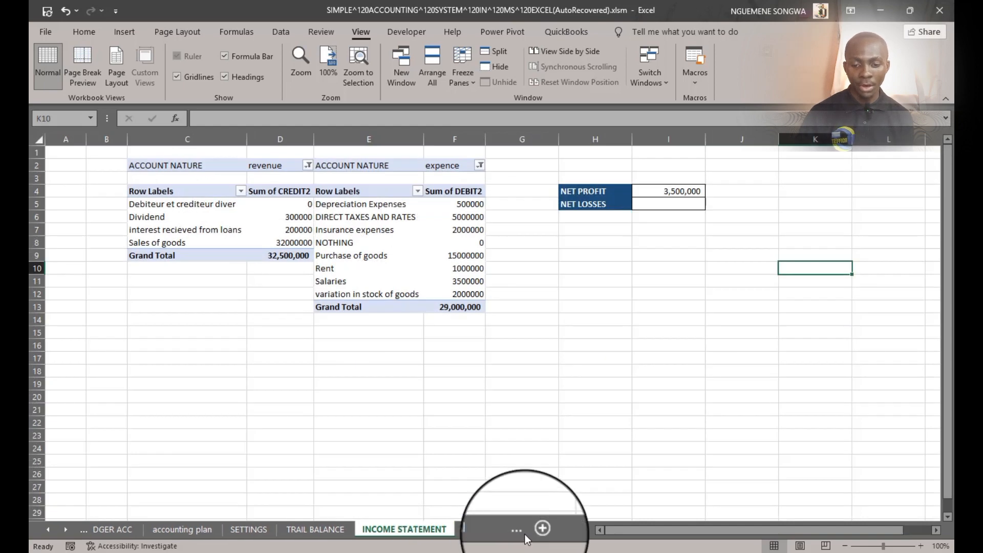
{"action": "left_click", "coordinate": [523, 532]}
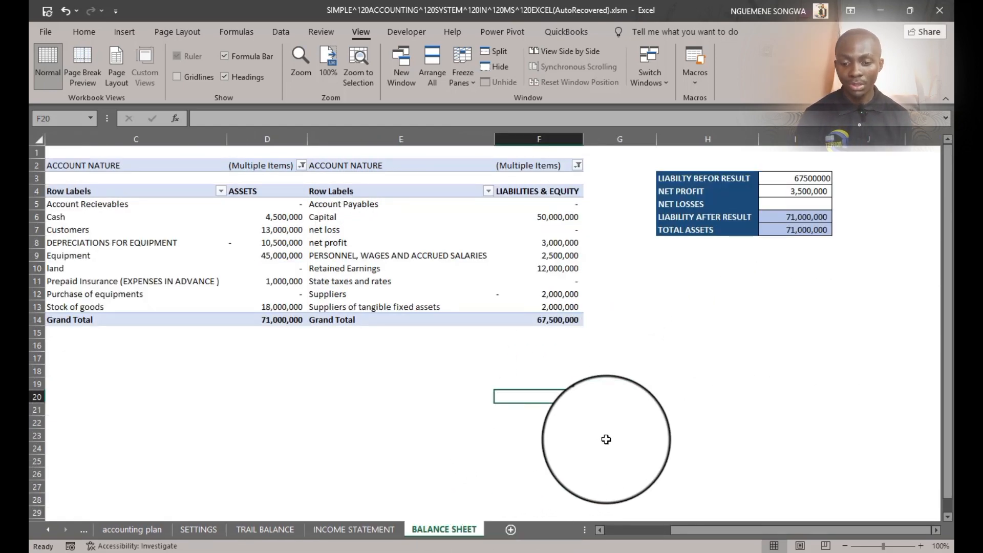
Step: Review the INCOME STATEMENT, TRAIL BALANCE, SETTINGS and accounting plan sheets, ending back on the BALANCE SHEET
{"action": "left_click", "coordinate": [356, 529]}
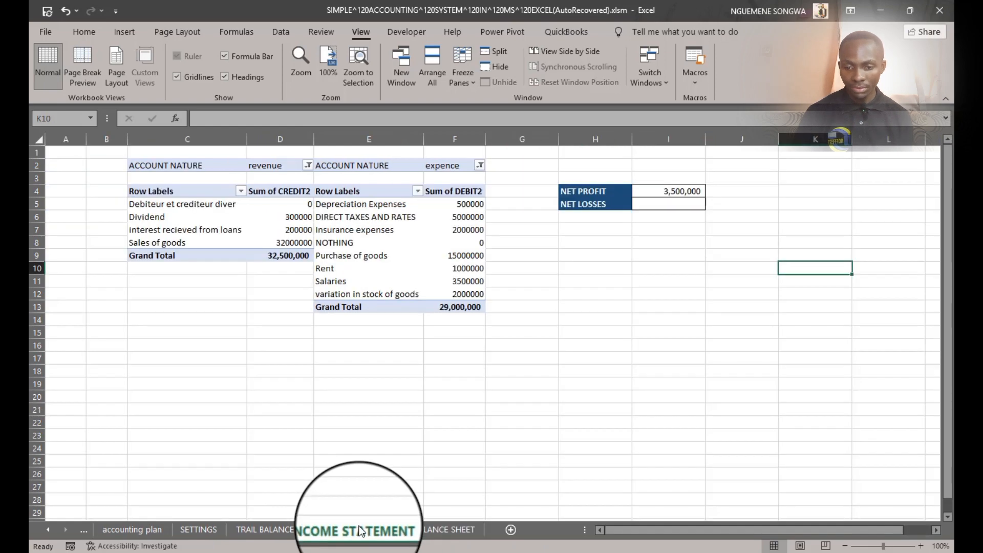
{"action": "left_click", "coordinate": [279, 532]}
{"action": "scroll", "coordinate": [451, 358], "scroll_direction": "down", "scroll_amount": 5}
{"action": "scroll", "coordinate": [443, 308], "scroll_direction": "up", "scroll_amount": 5}
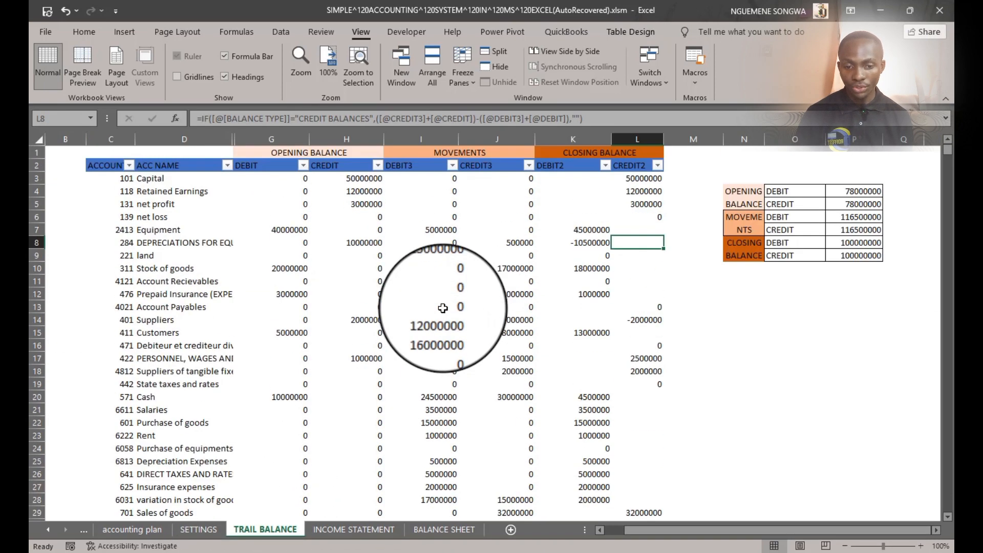
{"action": "scroll", "coordinate": [443, 308], "scroll_direction": "down", "scroll_amount": 6}
{"action": "scroll", "coordinate": [404, 390], "scroll_direction": "up", "scroll_amount": 6}
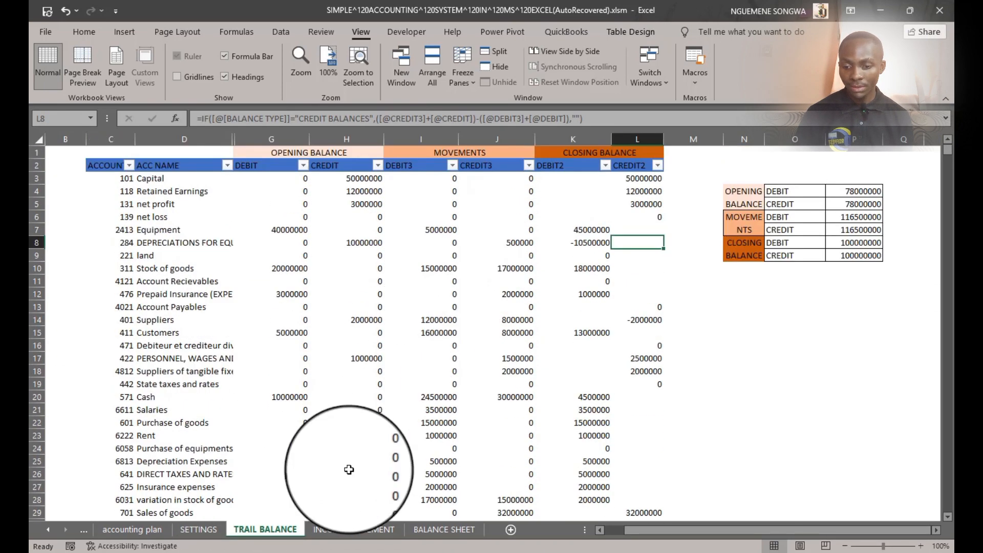
{"action": "left_click", "coordinate": [199, 538]}
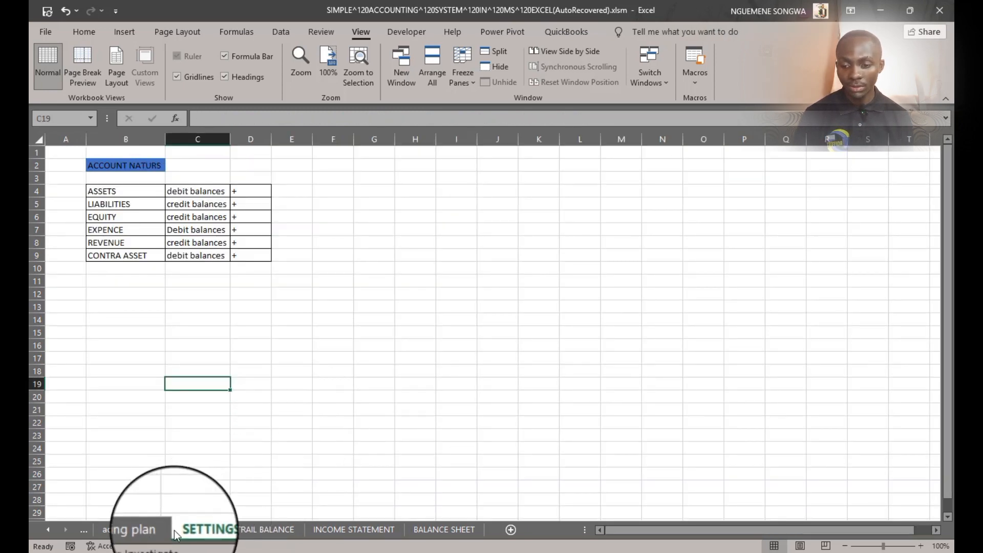
{"action": "left_click", "coordinate": [132, 529]}
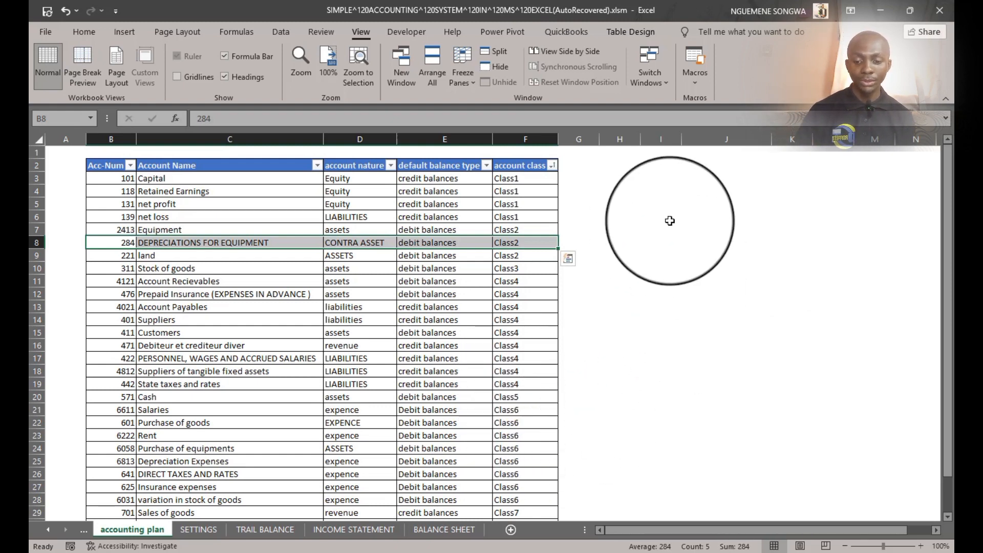
{"action": "left_click", "coordinate": [435, 535]}
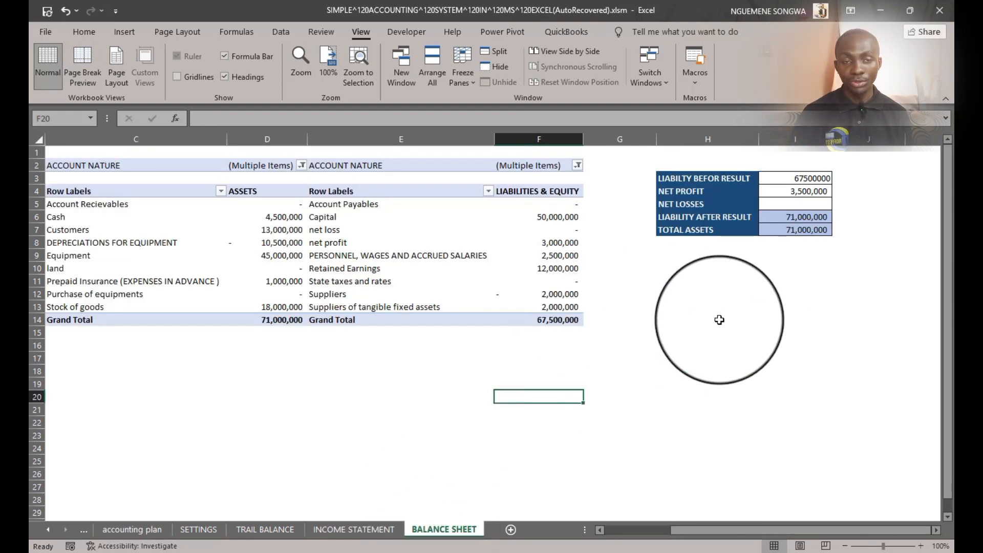